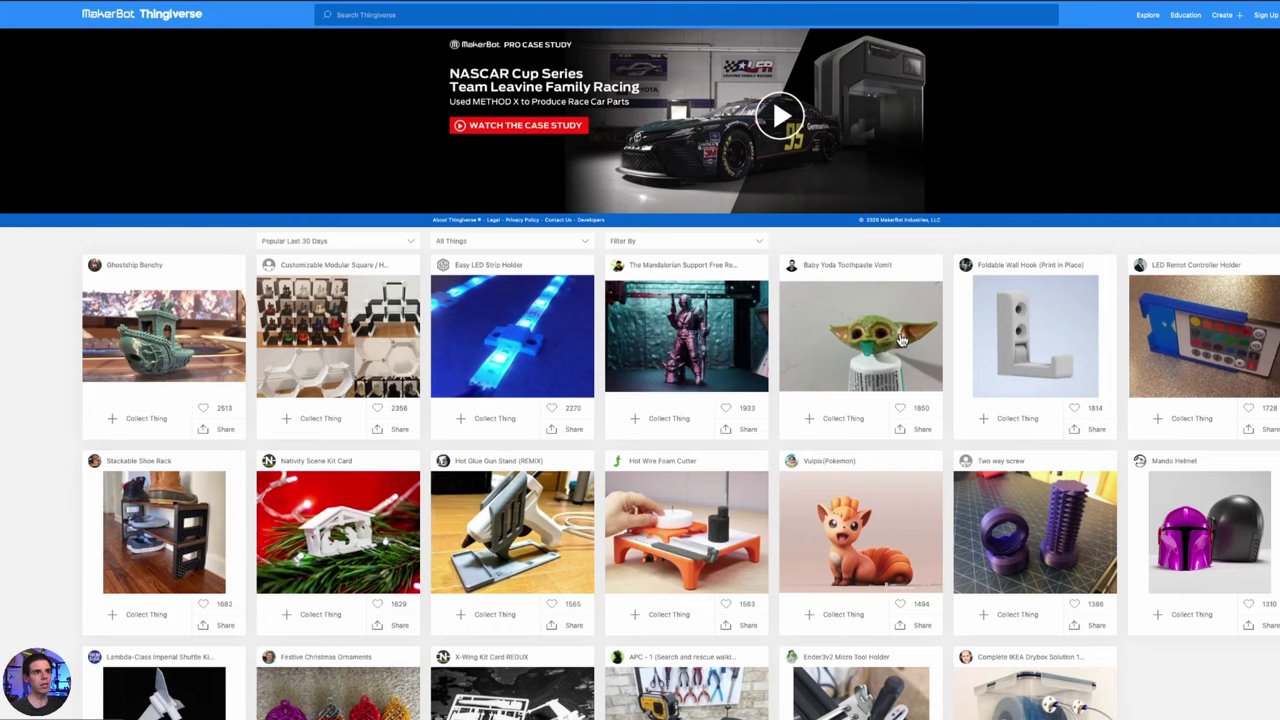
# - Open the Foldable Wall Hook (Print in Place) model page from the popular things
pyautogui.scroll(-1, 743, 346)
pyautogui.scroll(1, 746, 351)
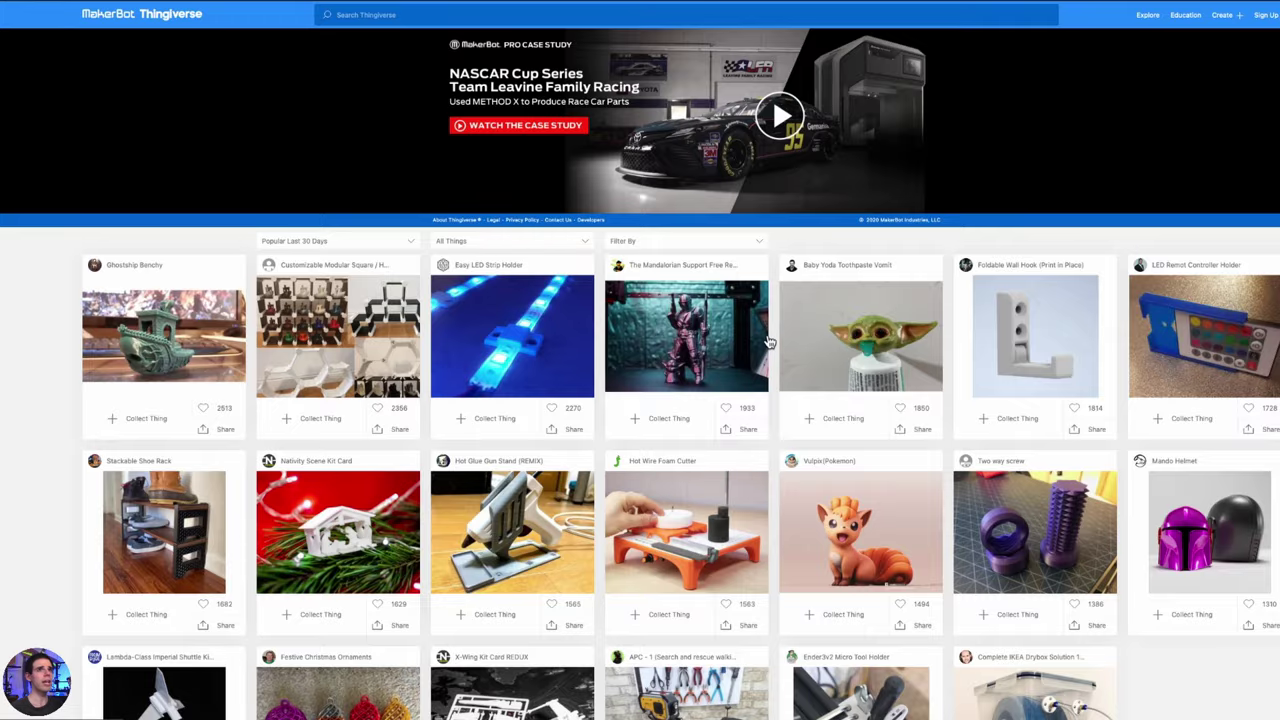
pyautogui.click(768, 341)
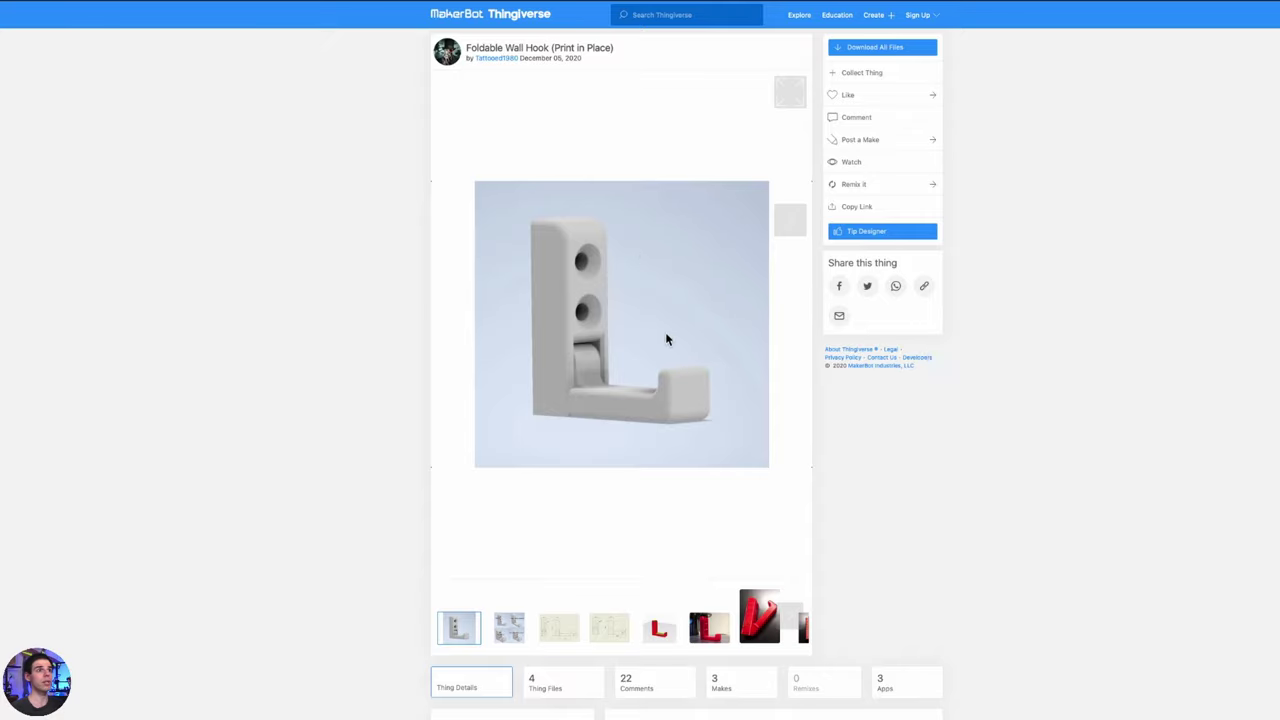
# - Look over the wall hook's page, download all of its files and dismiss the download message
pyautogui.scroll(-4, 1029, 315)
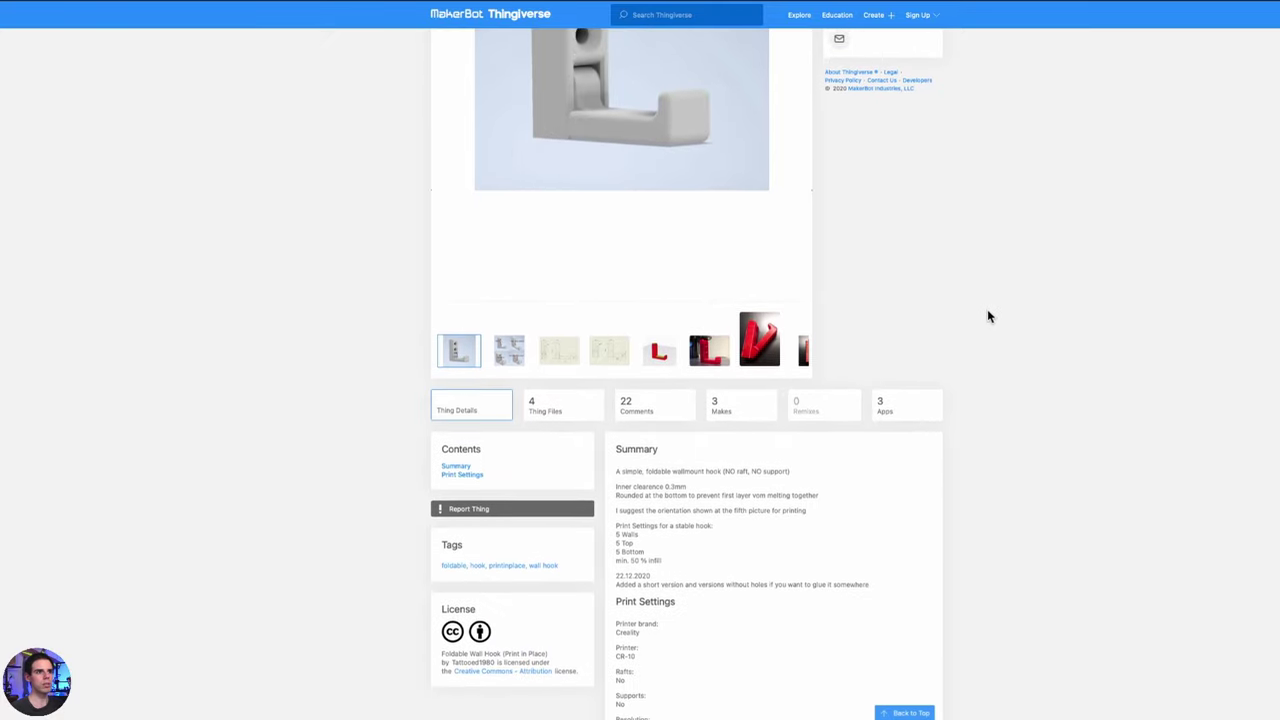
pyautogui.scroll(-3, 985, 312)
pyautogui.scroll(7, 985, 312)
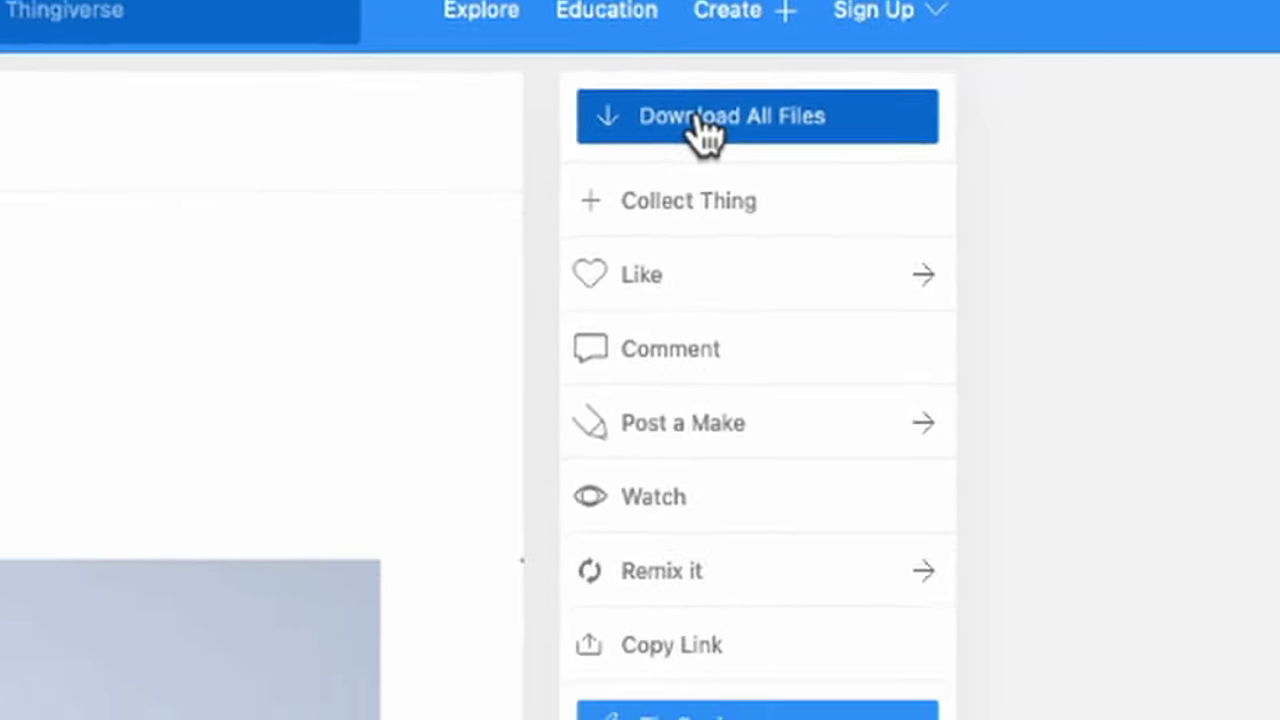
pyautogui.click(703, 128)
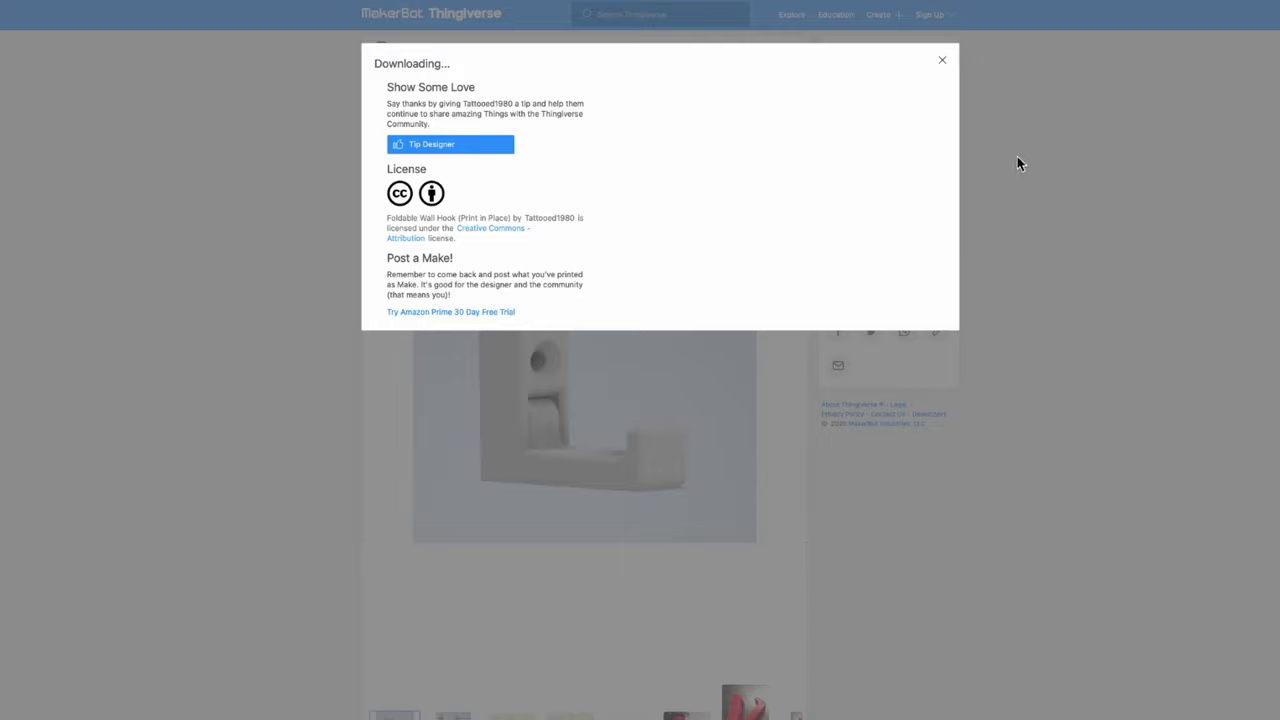
pyautogui.click(946, 65)
# - Read the wall hook's summary and the print settings suggested by its designer
pyautogui.scroll(-5, 1140, 580)
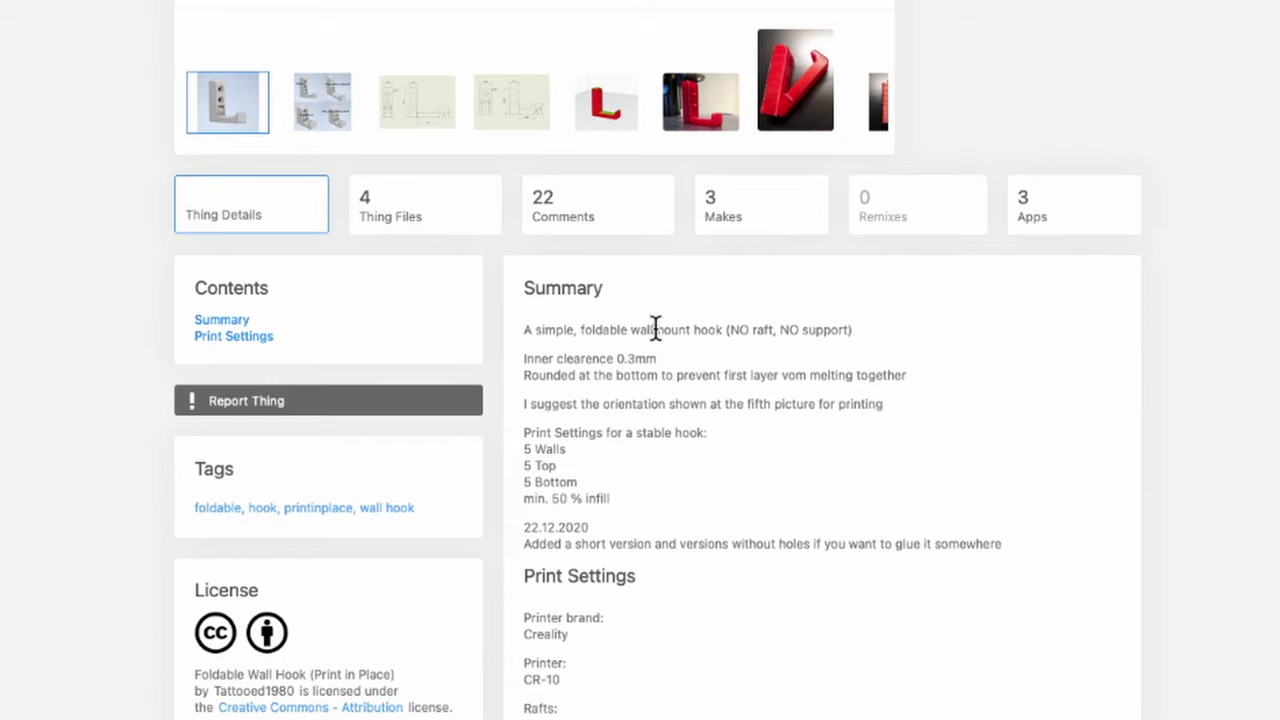
pyautogui.scroll(-1, 657, 338)
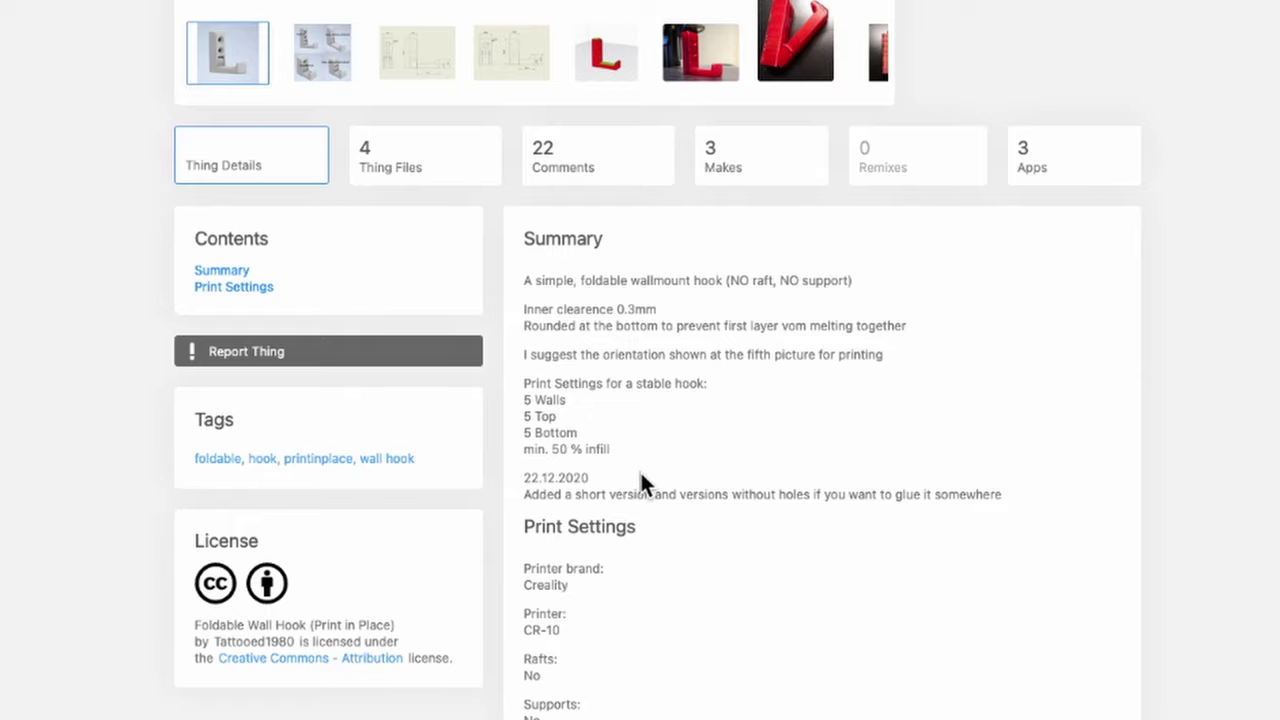
pyautogui.scroll(-1, 745, 480)
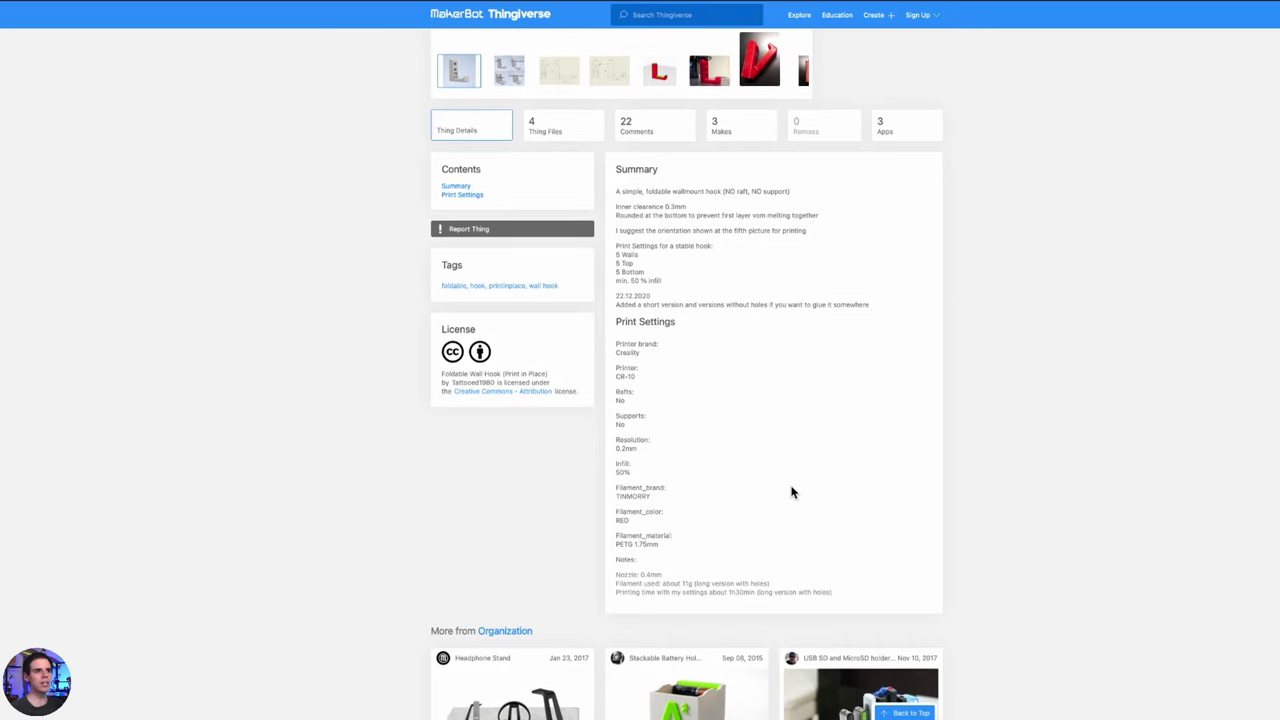
pyautogui.scroll(5, 790, 493)
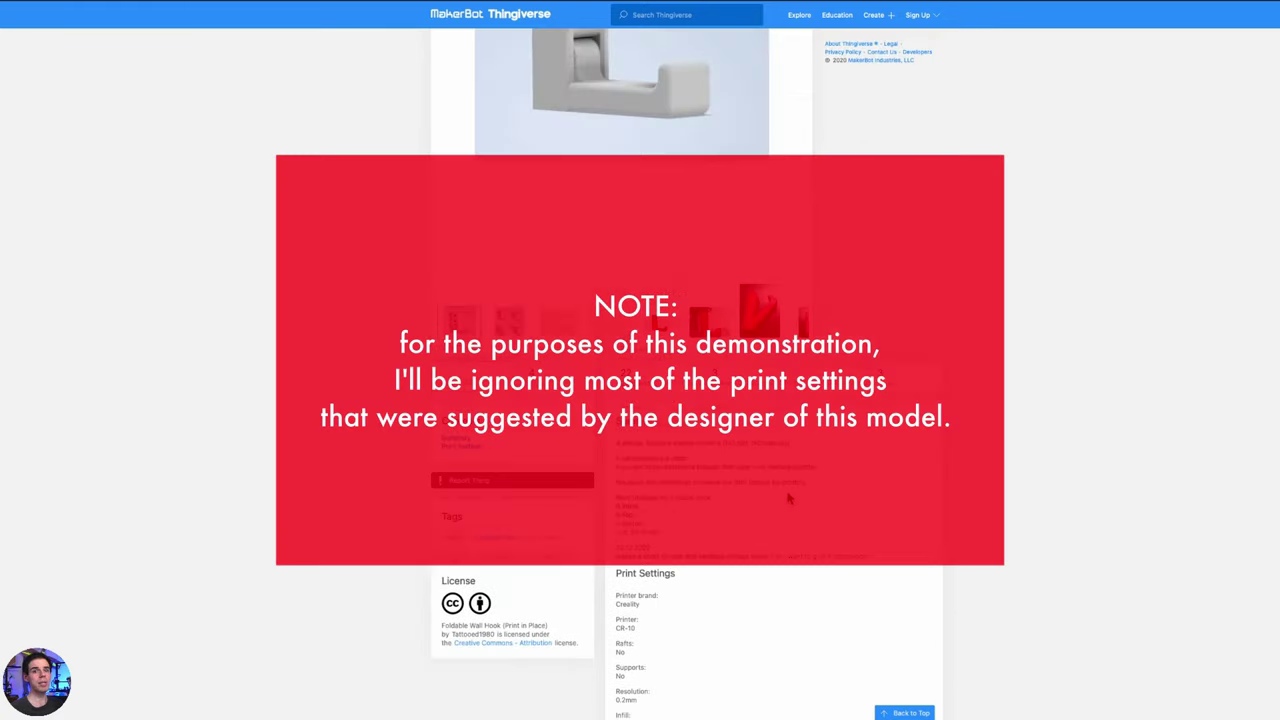
pyautogui.scroll(3, 789, 497)
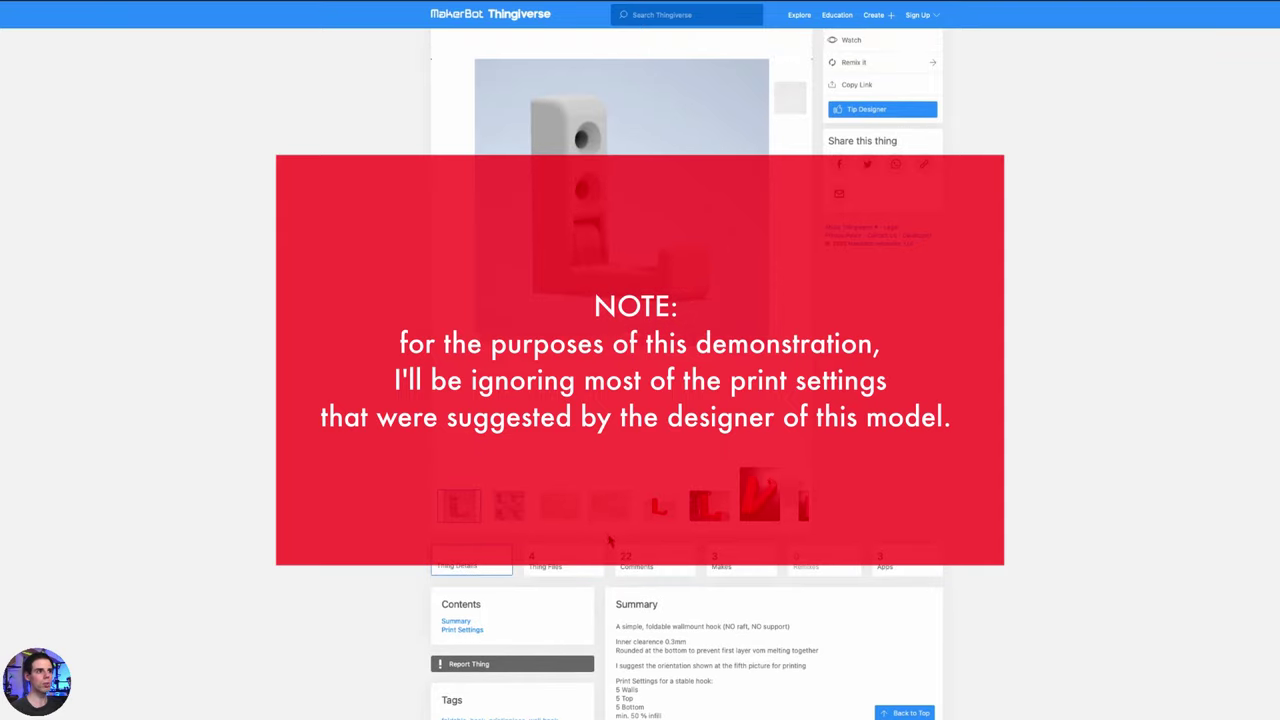
# - Show the list of individual files available for the Foldable Wall Hook
pyautogui.scroll(-2, 609, 541)
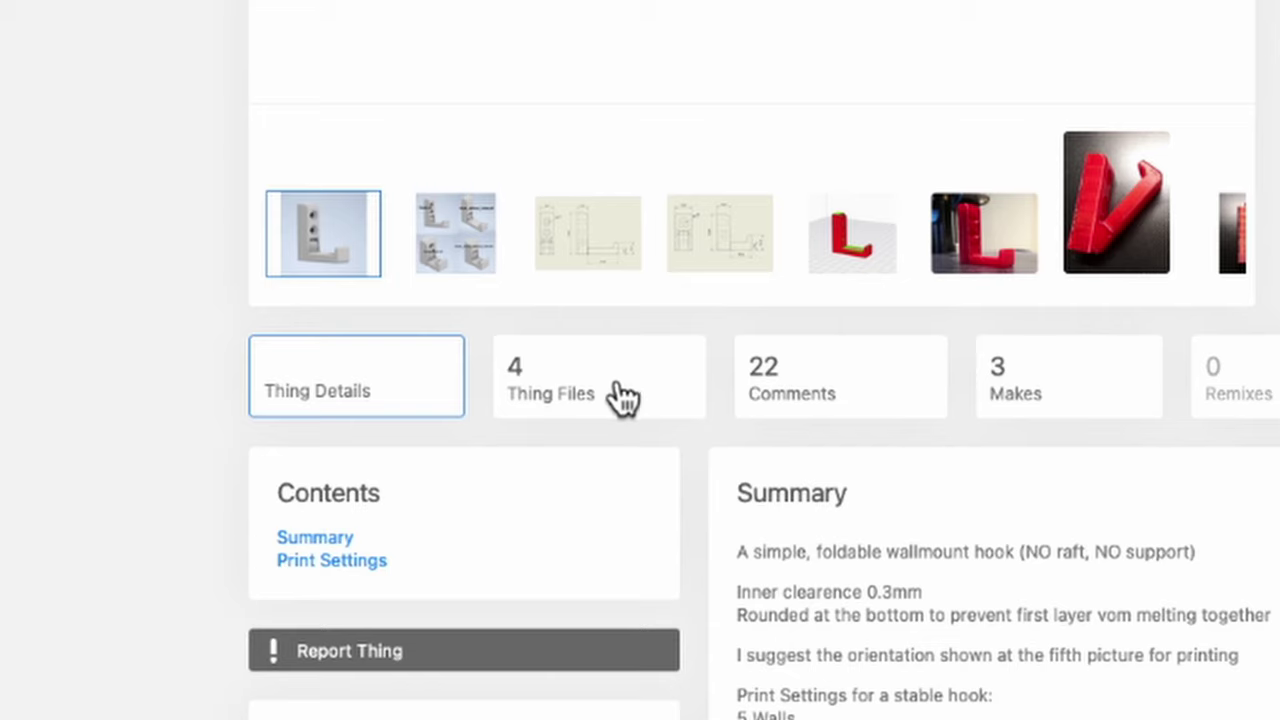
pyautogui.click(620, 397)
pyautogui.scroll(-3, 1250, 78)
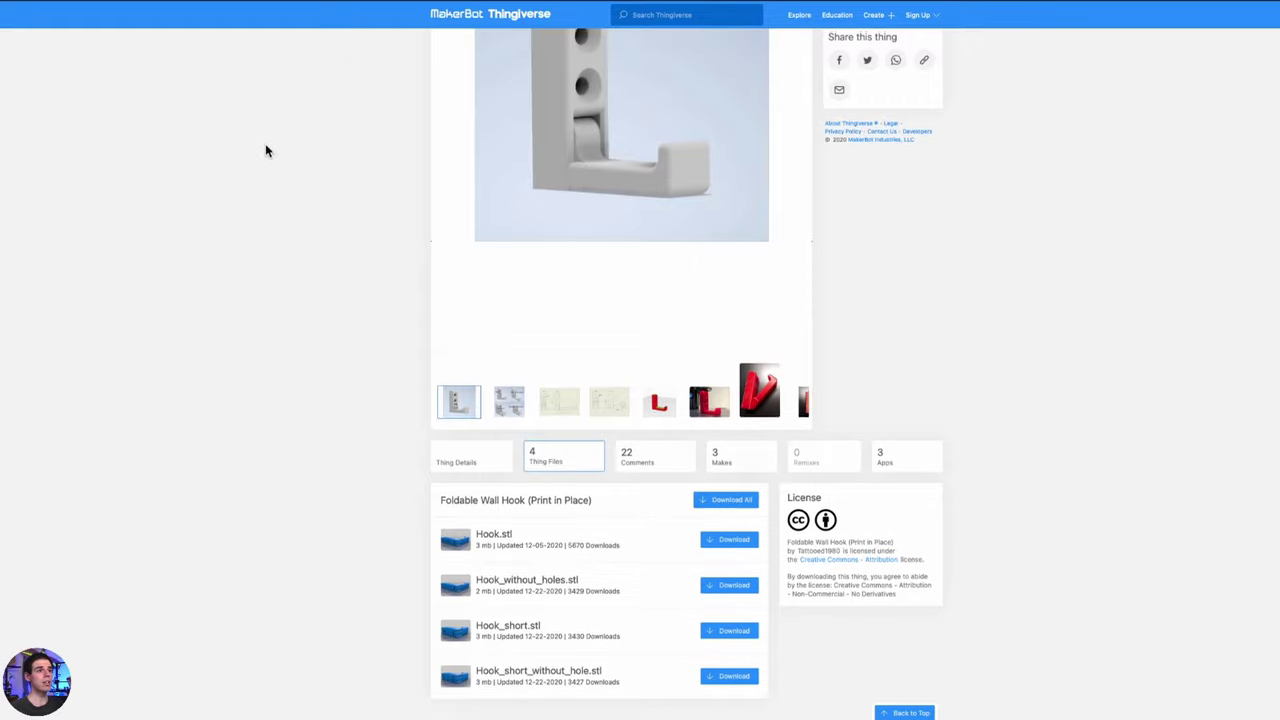
pyautogui.scroll(3, 266, 146)
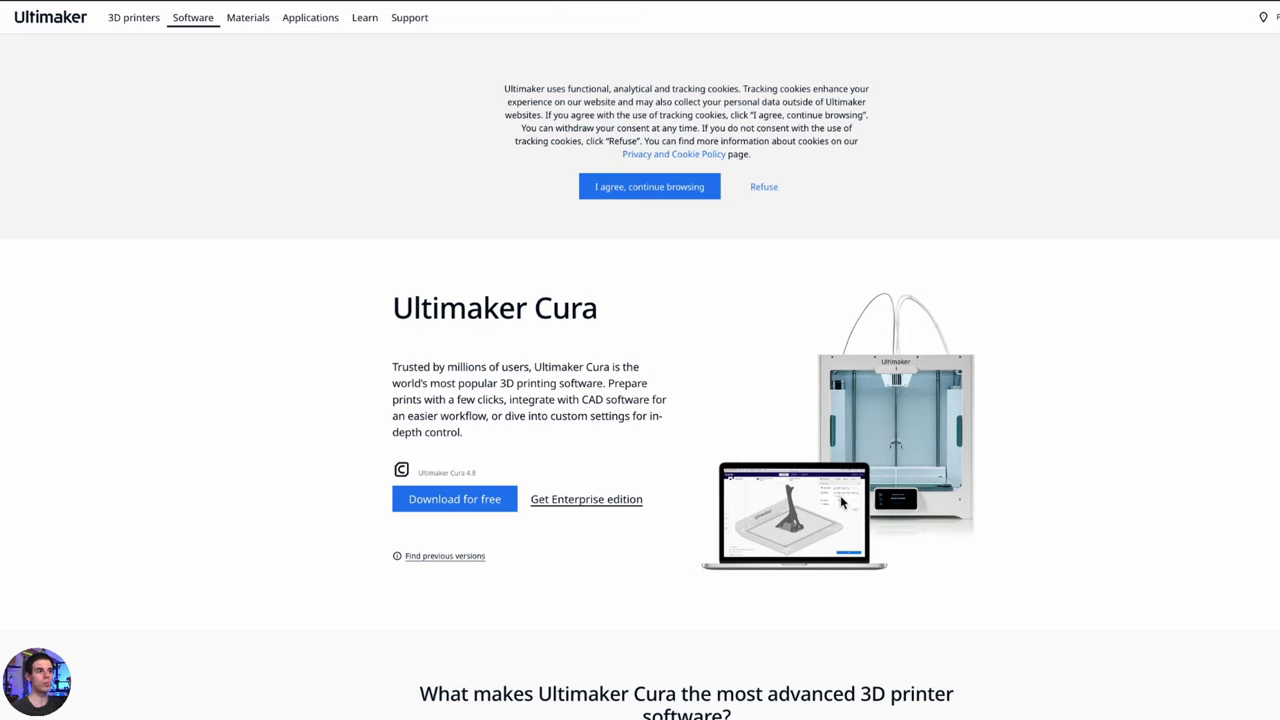
# - Download the MacOS 64 bit version of Ultimaker Cura 4.8, opening it with DiskImageMounter
pyautogui.click(454, 499)
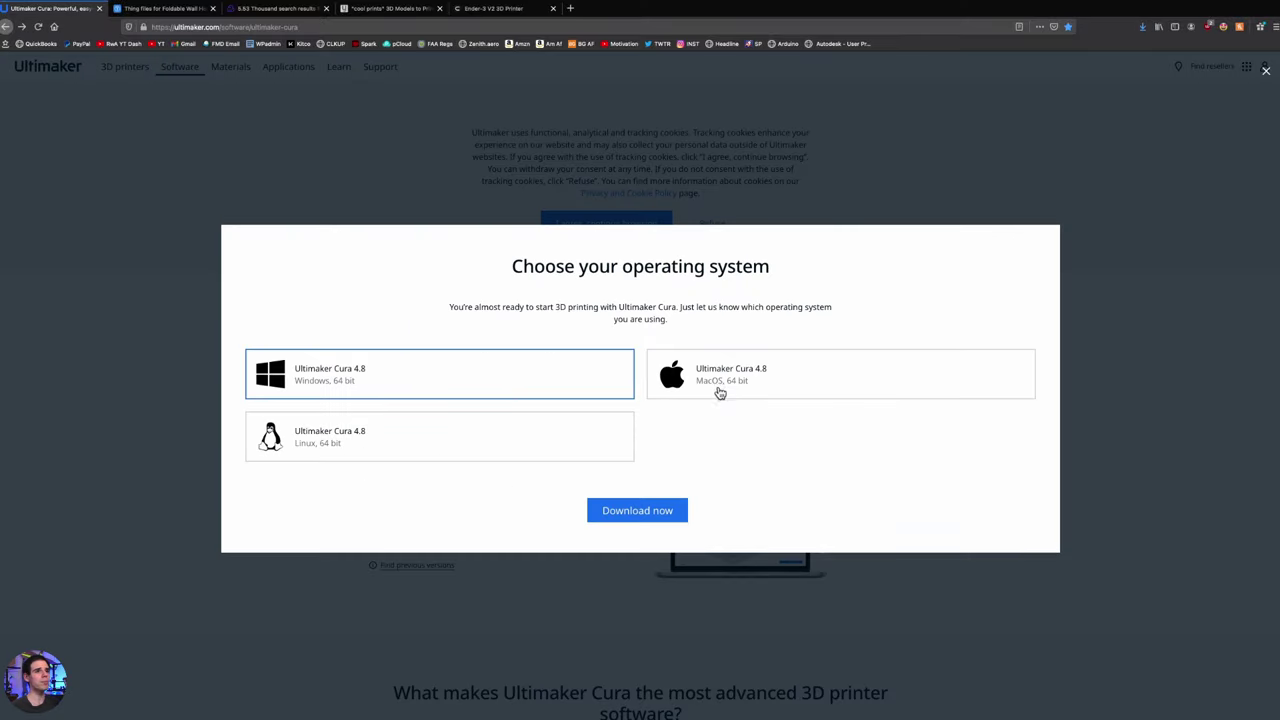
pyautogui.click(752, 373)
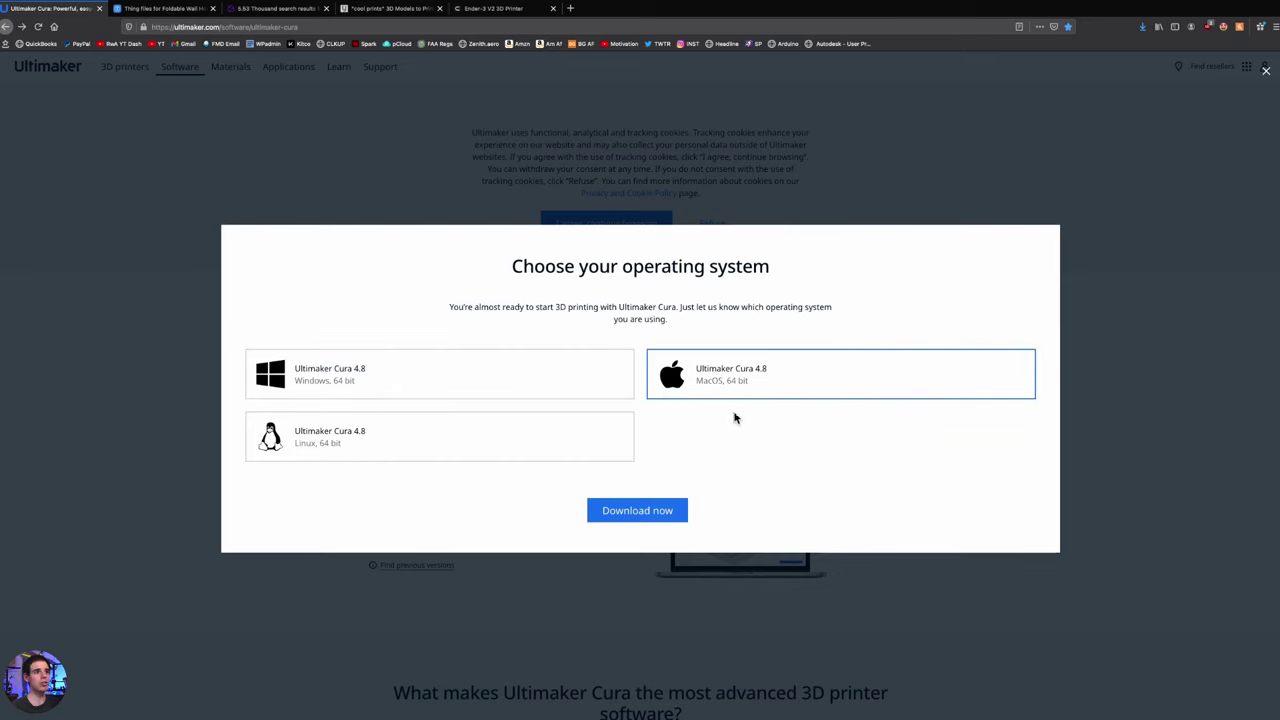
pyautogui.click(660, 508)
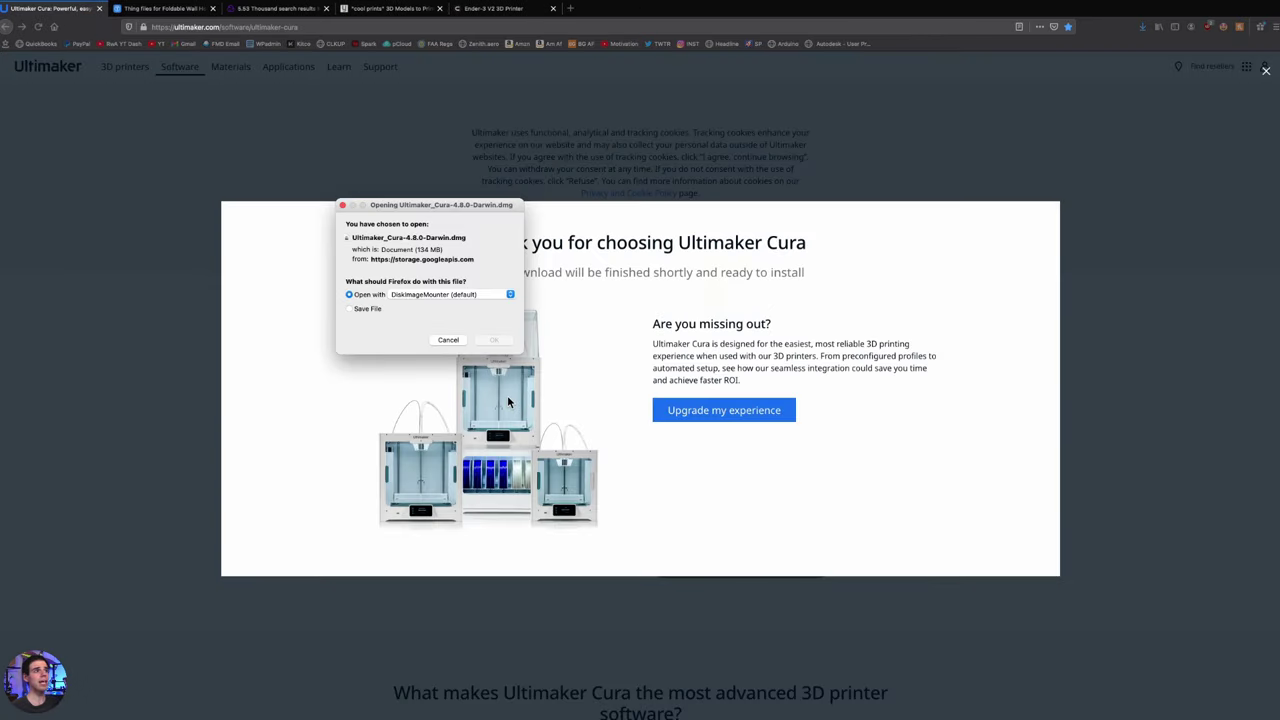
pyautogui.click(491, 341)
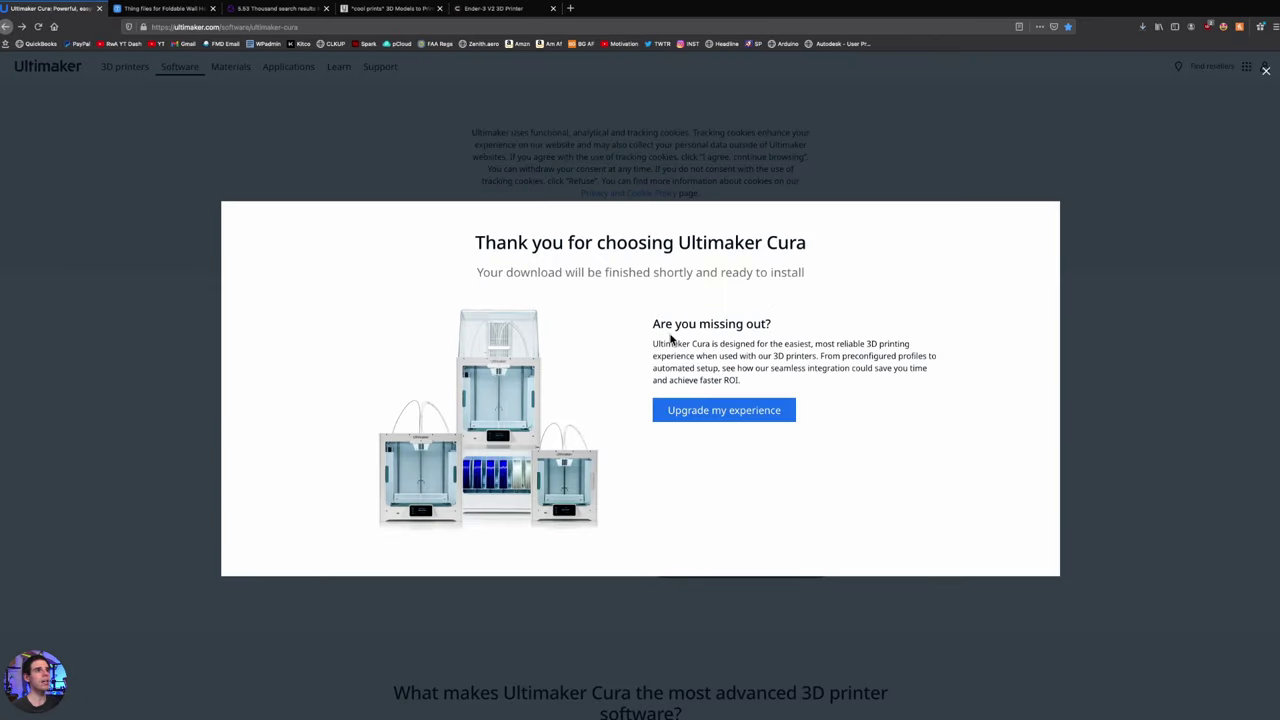
pyautogui.click(996, 130)
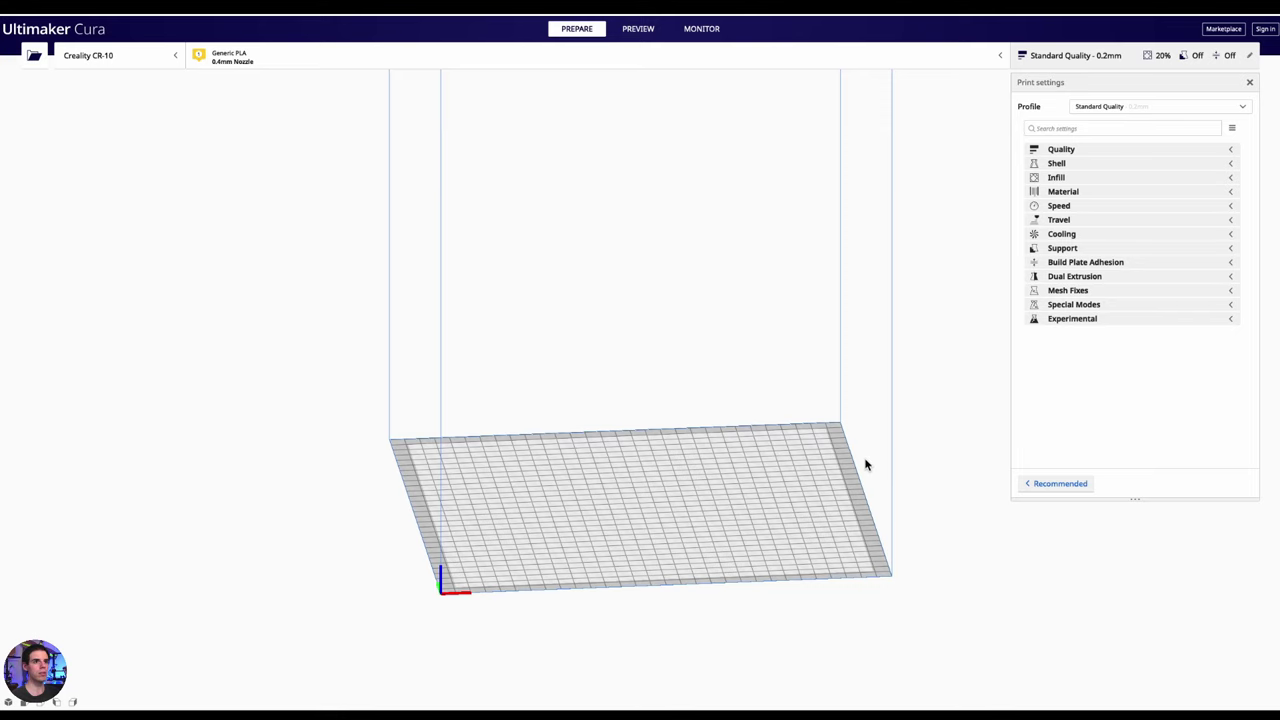
# - In Ultimaker Cura, start adding a new printer and show the list of non-networked printers
pyautogui.moveTo(880, 480); pyautogui.dragTo(915, 502, button='right')
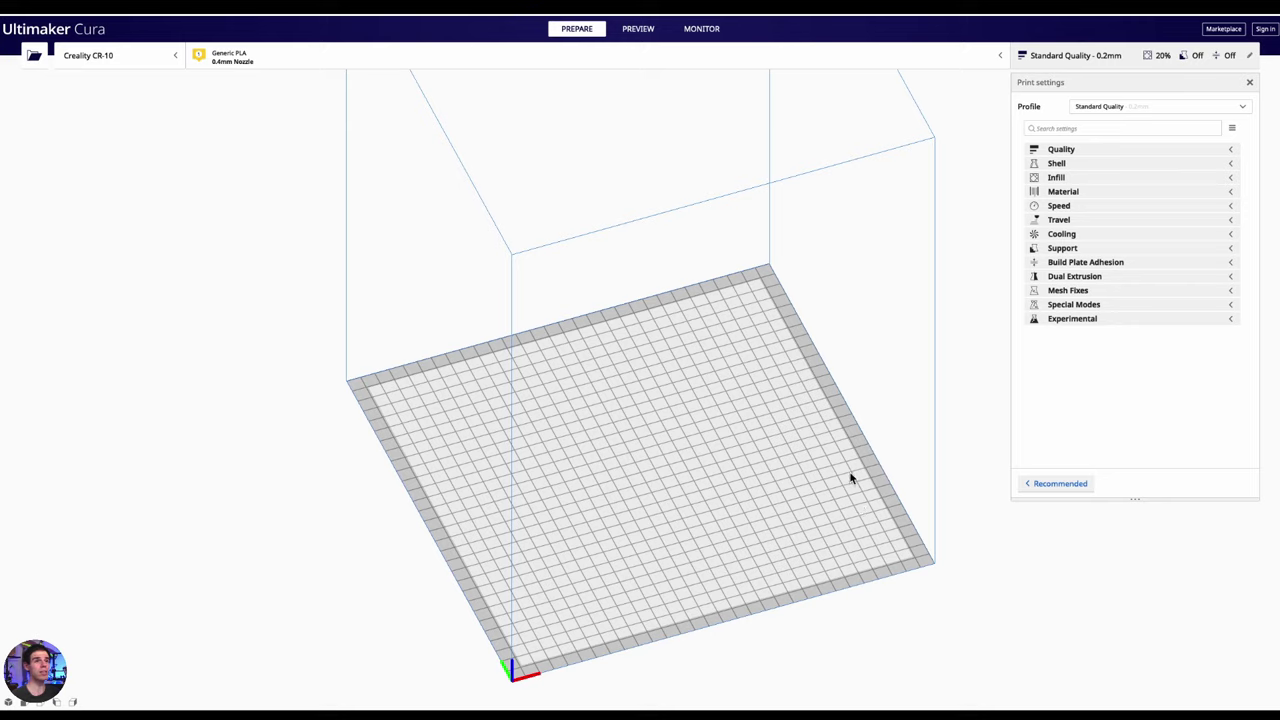
pyautogui.moveTo(951, 477); pyautogui.dragTo(729, 389, button='right')
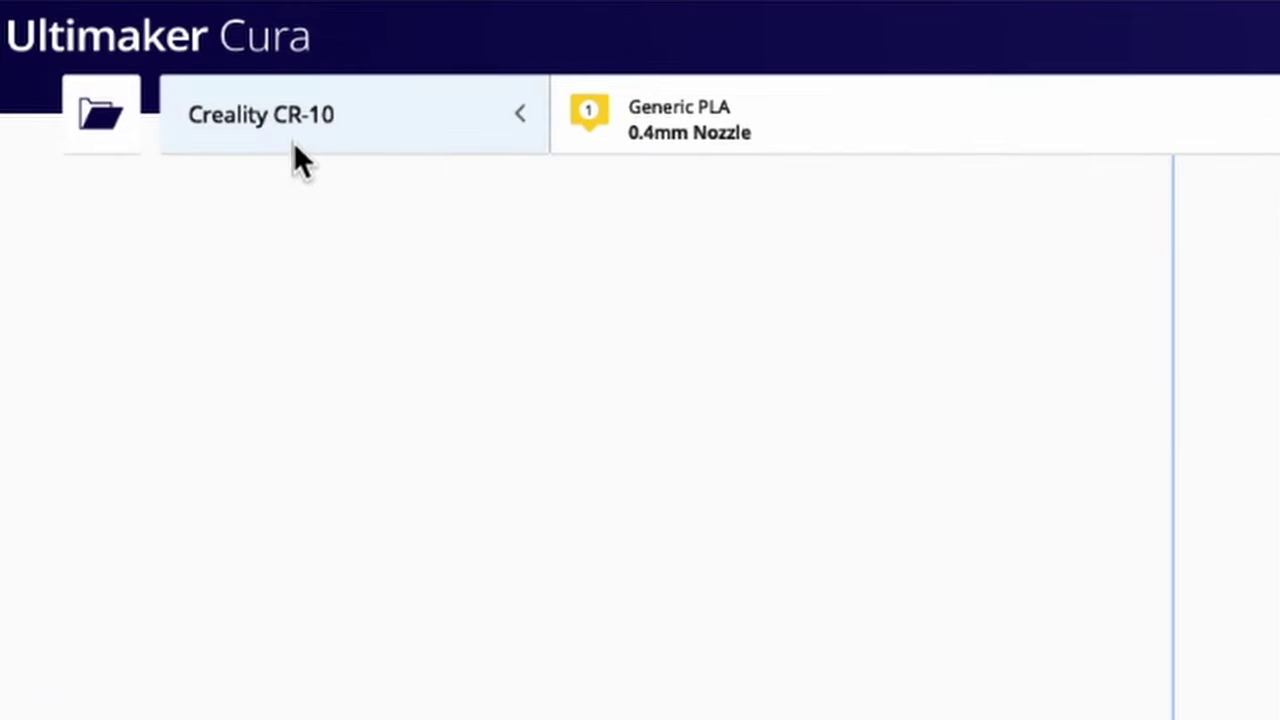
pyautogui.click(515, 114)
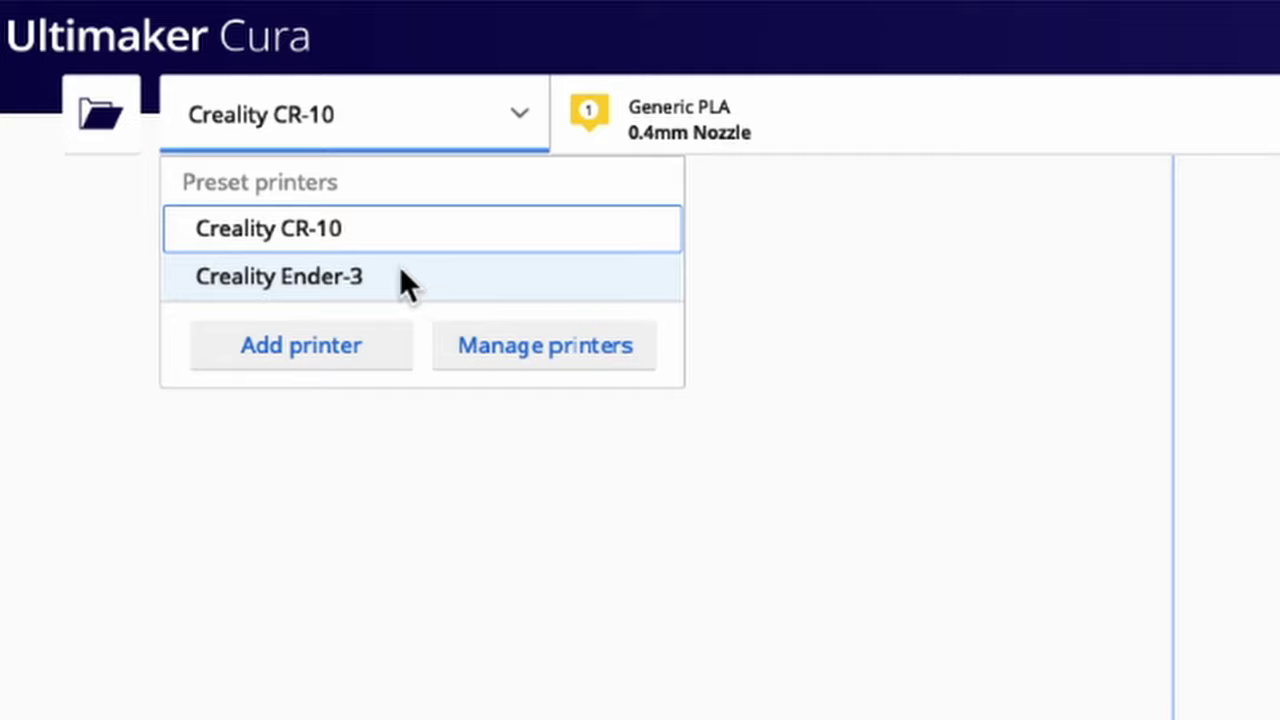
pyautogui.click(342, 349)
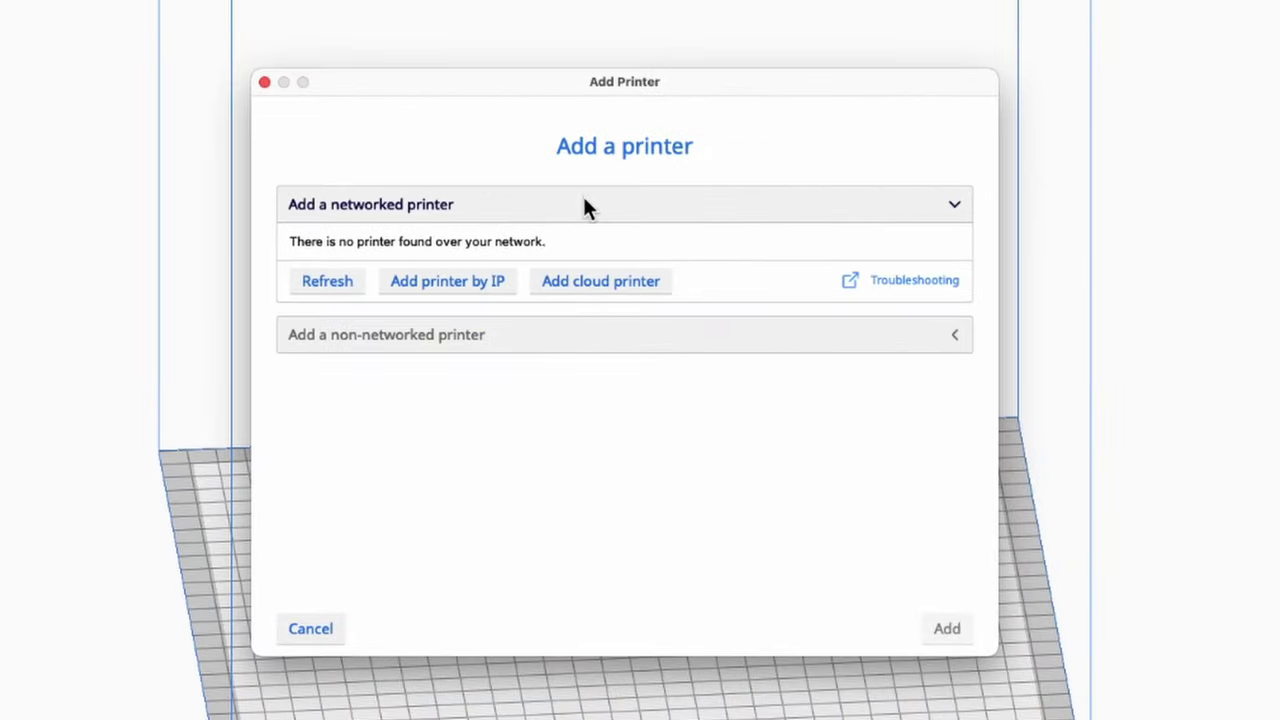
pyautogui.click(927, 328)
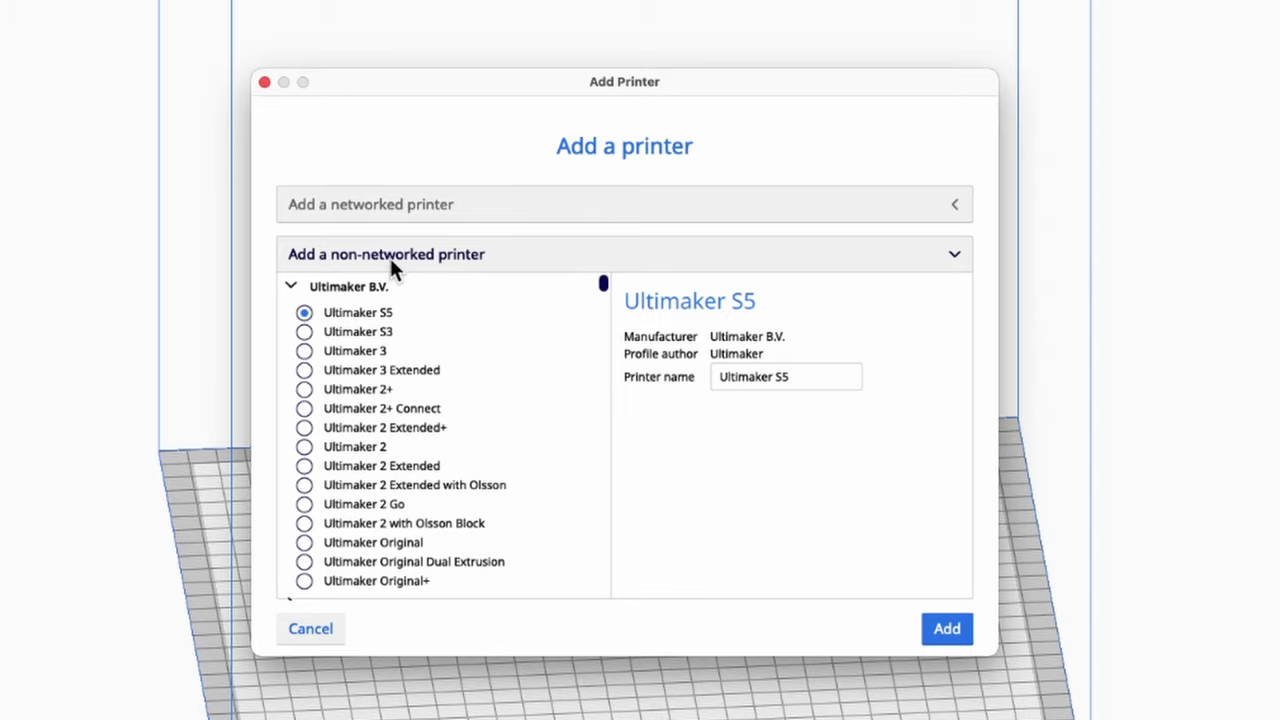
pyautogui.click(935, 255)
pyautogui.click(960, 334)
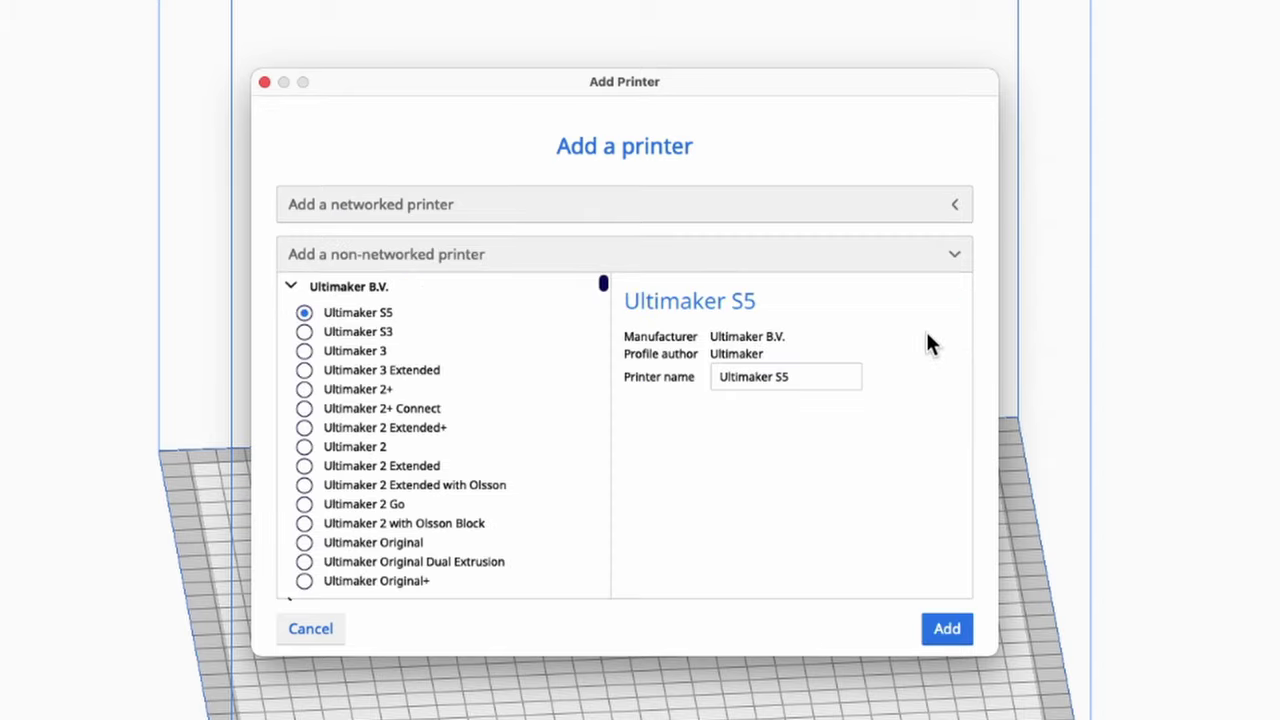
# - Add the Creality Ender-3 from the Creality3D printers and accept its default machine settings
pyautogui.scroll(-3, 389, 337)
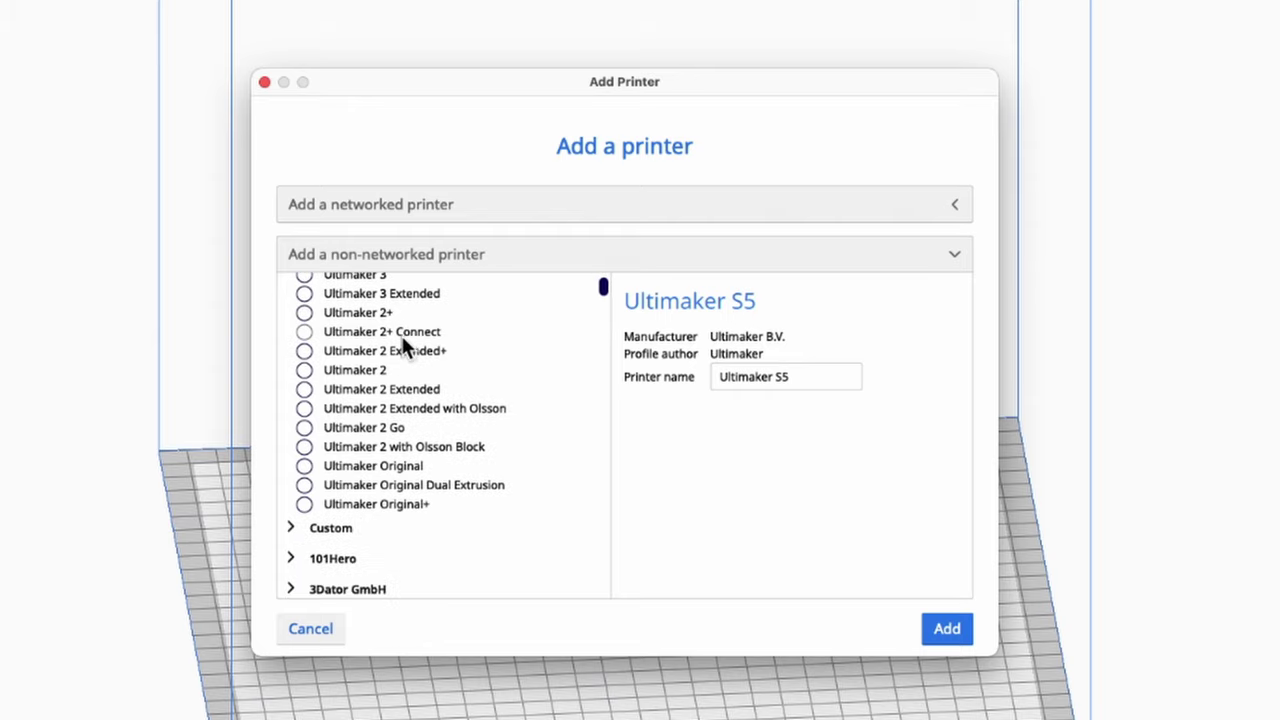
pyautogui.scroll(-6, 403, 333)
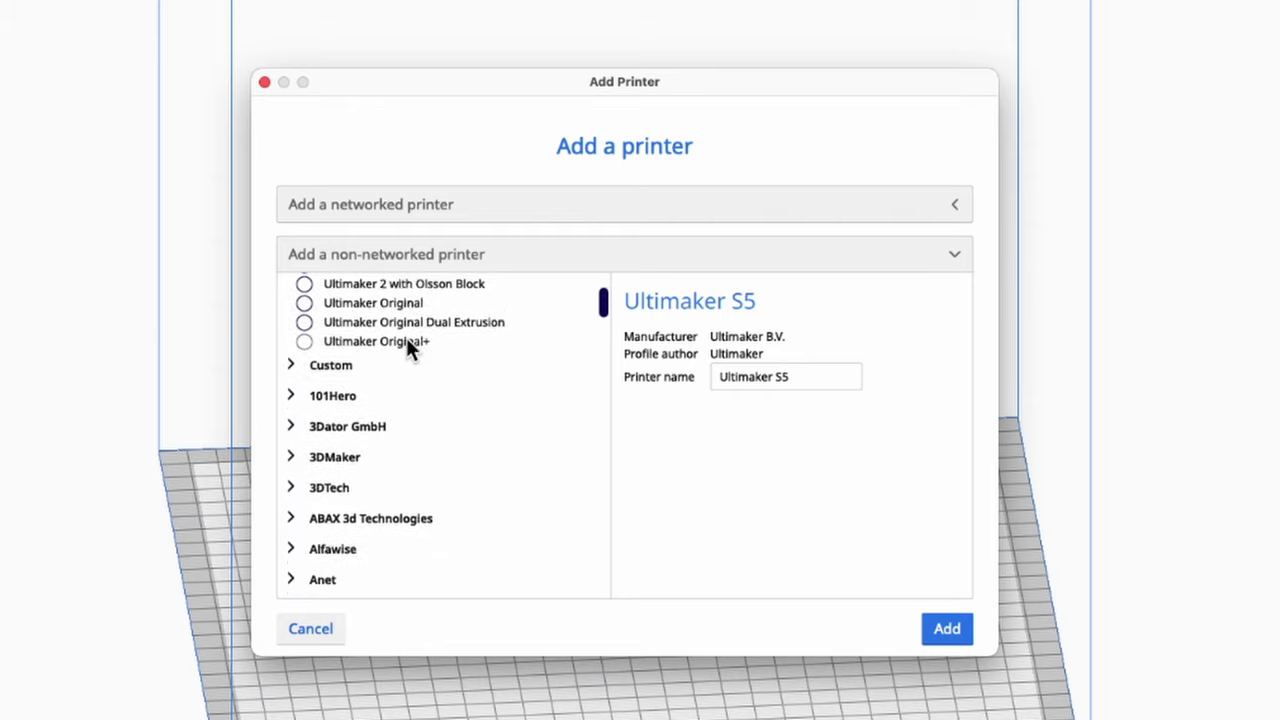
pyautogui.scroll(-15, 405, 336)
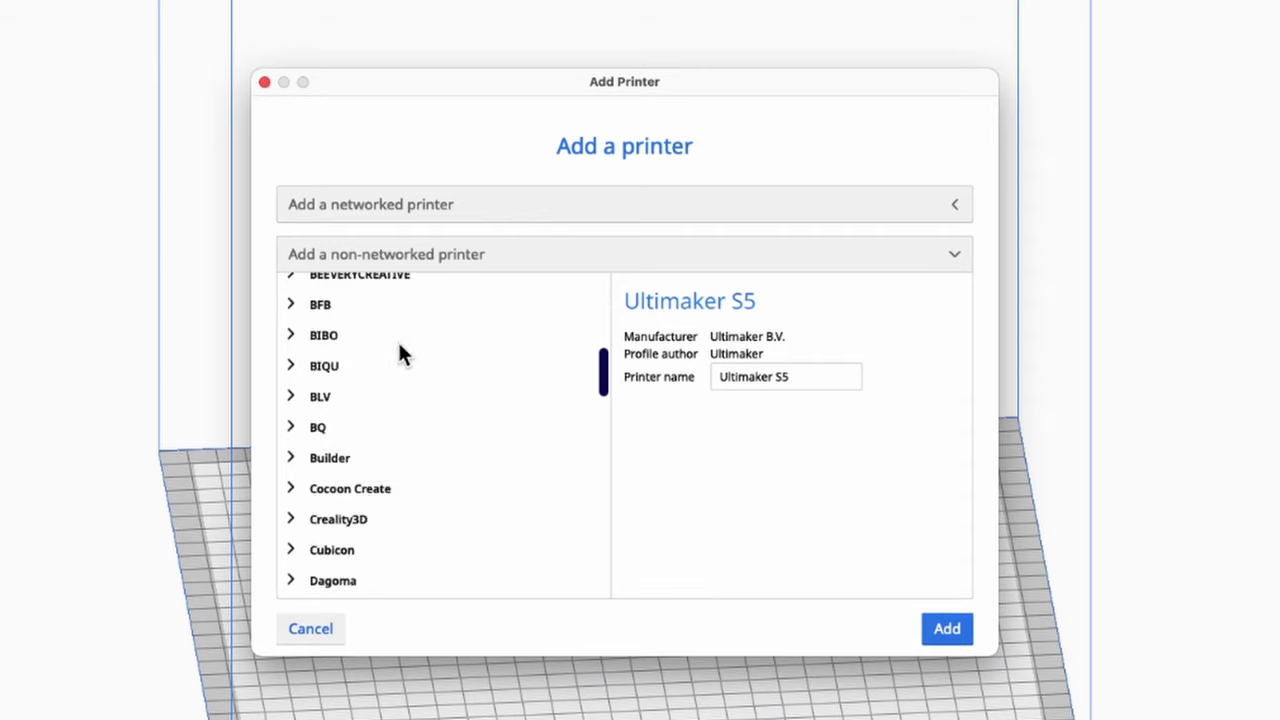
pyautogui.scroll(-1, 337, 531)
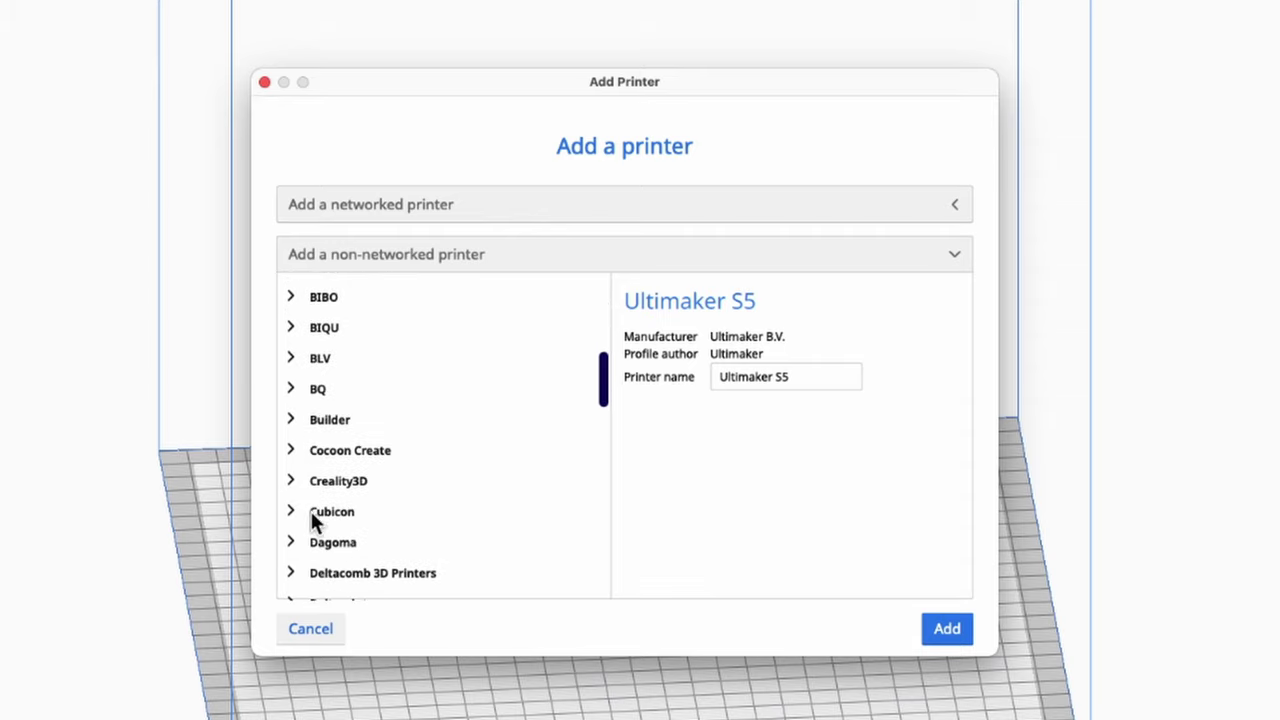
pyautogui.click(291, 481)
pyautogui.scroll(-3, 453, 415)
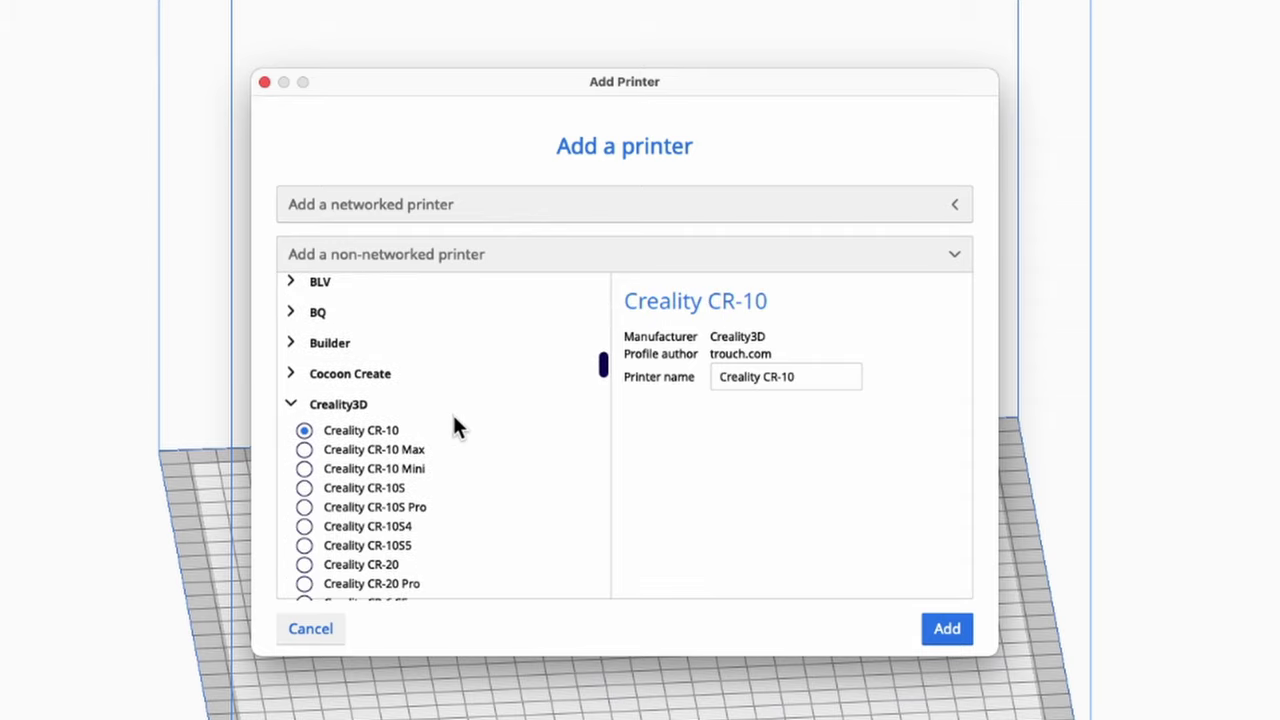
pyautogui.scroll(-5, 450, 427)
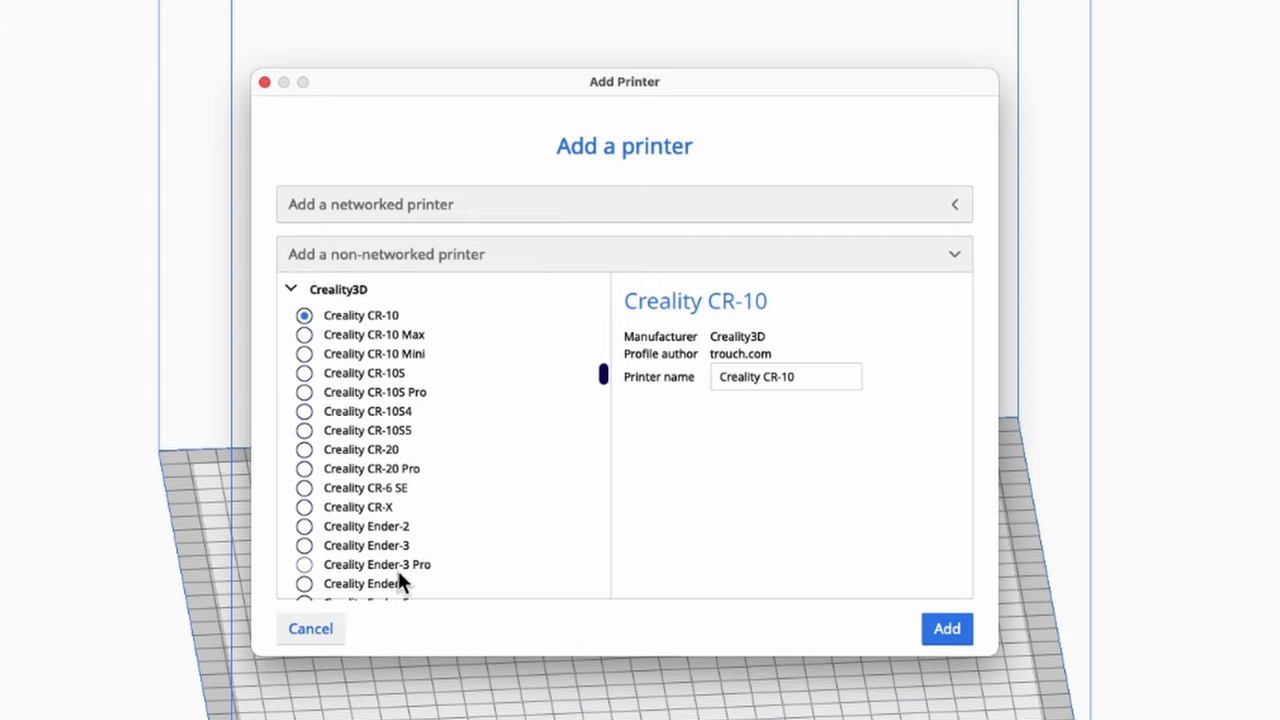
pyautogui.scroll(-1, 316, 546)
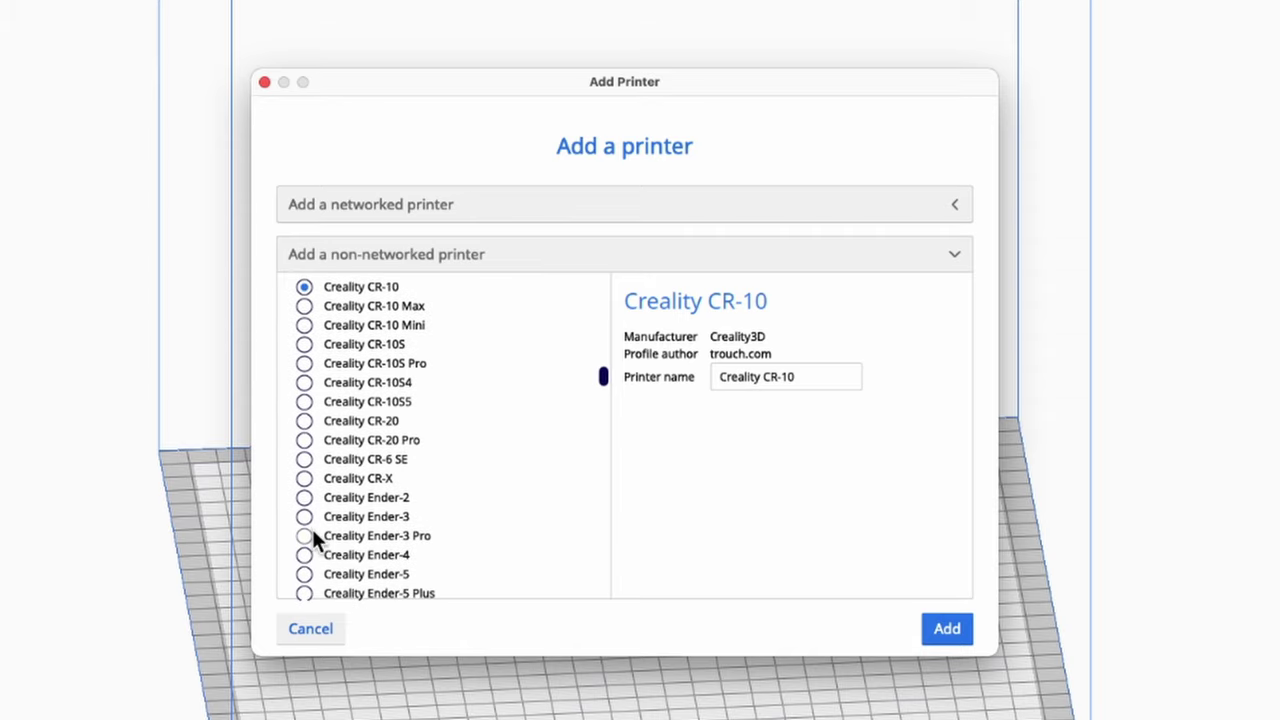
pyautogui.click(304, 517)
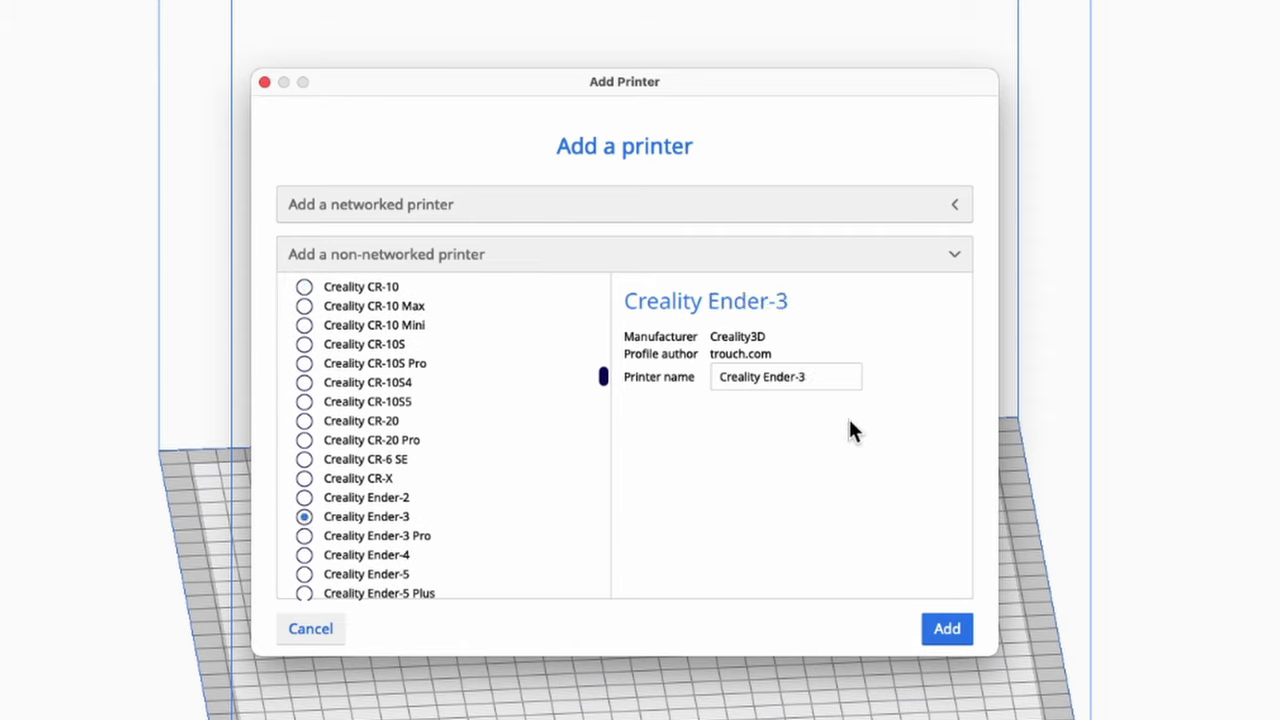
pyautogui.click(953, 627)
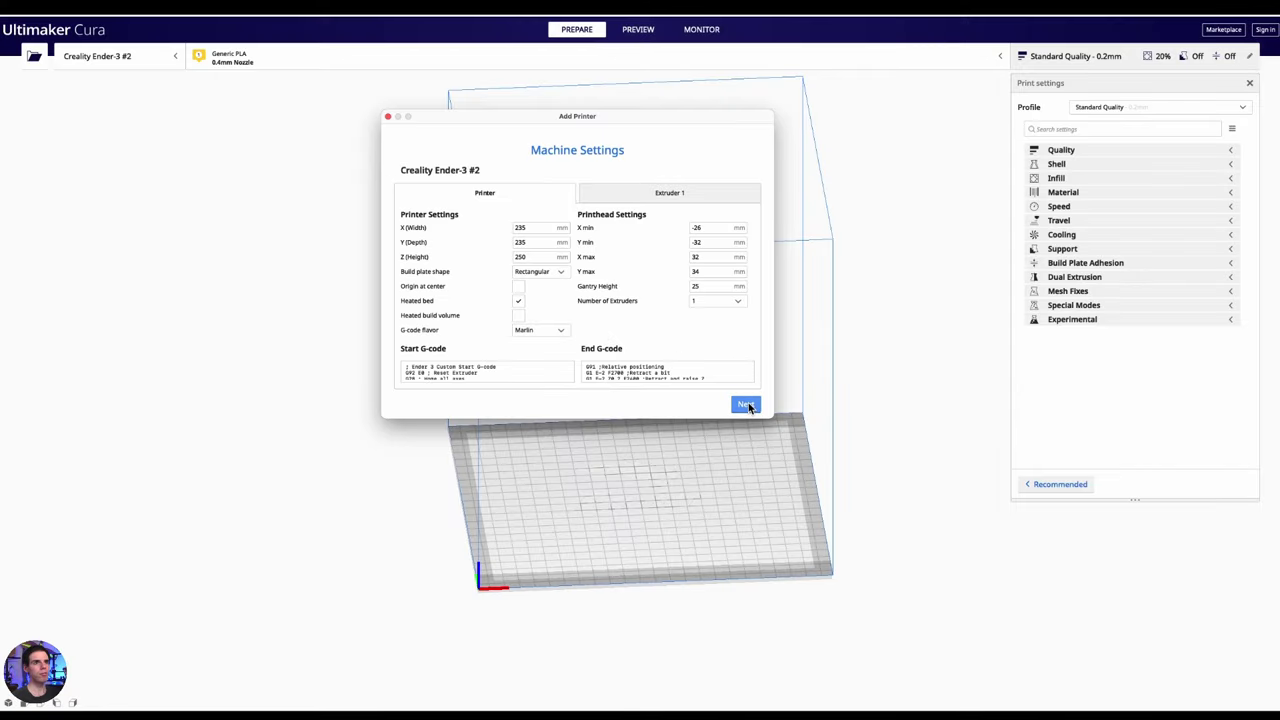
pyautogui.click(746, 404)
pyautogui.moveTo(719, 407); pyautogui.dragTo(459, 386, button='right')
pyautogui.scroll(3, 820, 478)
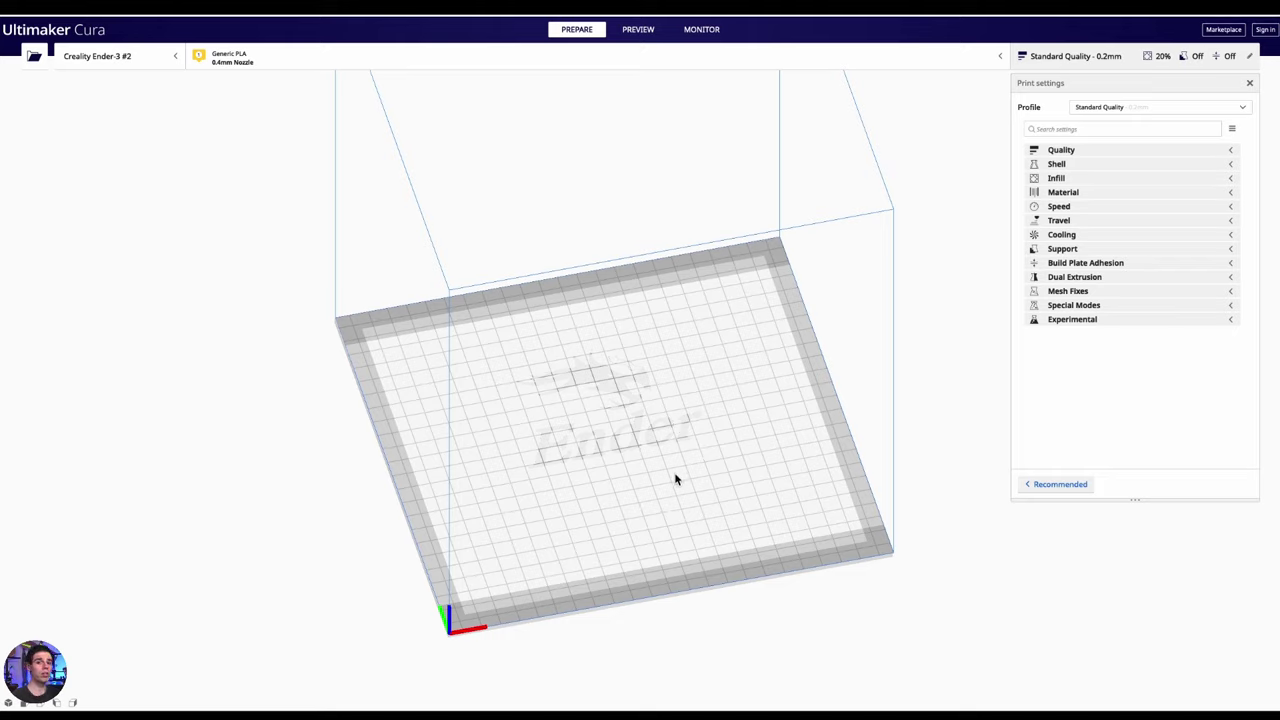
pyautogui.scroll(2, 676, 480)
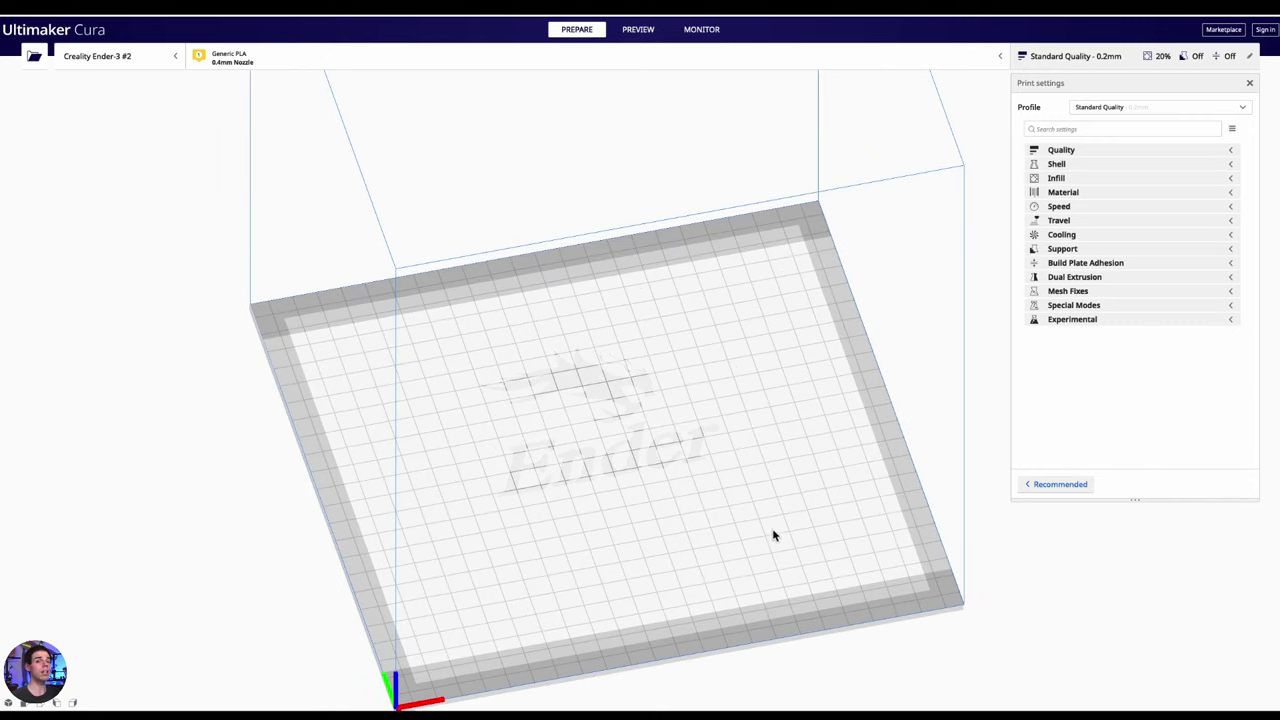
pyautogui.moveTo(786, 543); pyautogui.dragTo(768, 559, button='right')
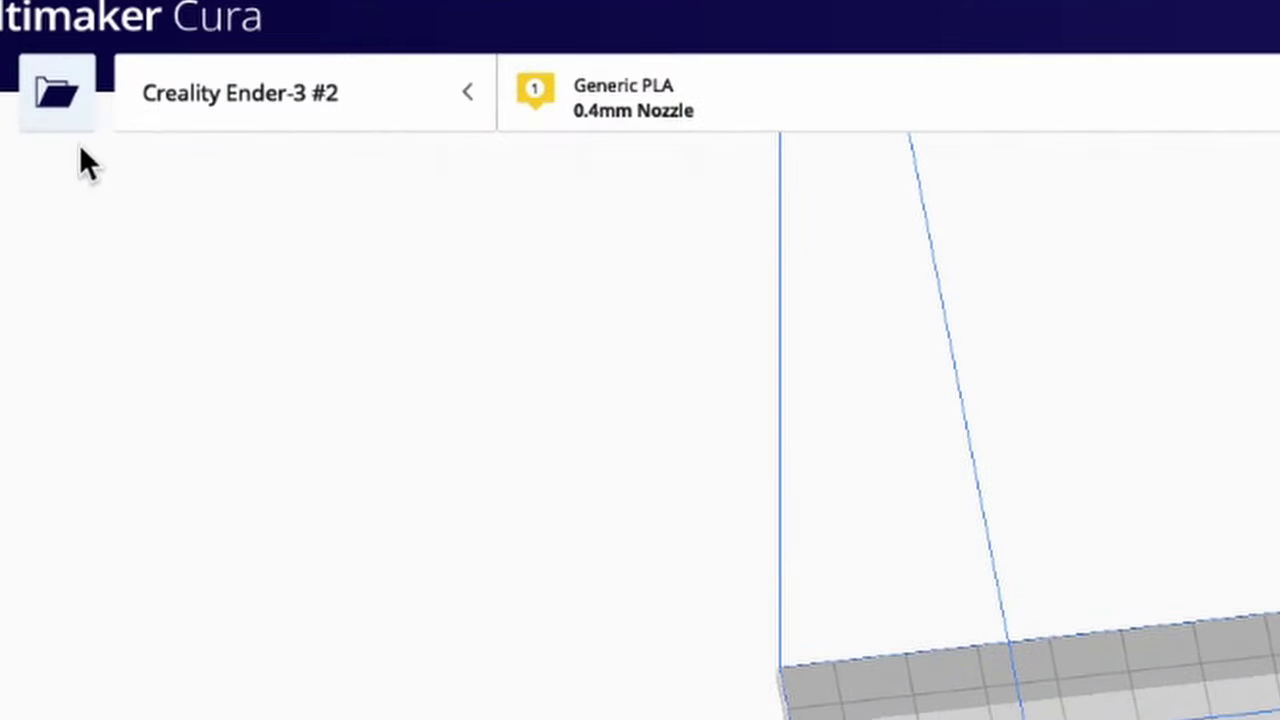
pyautogui.click(35, 56)
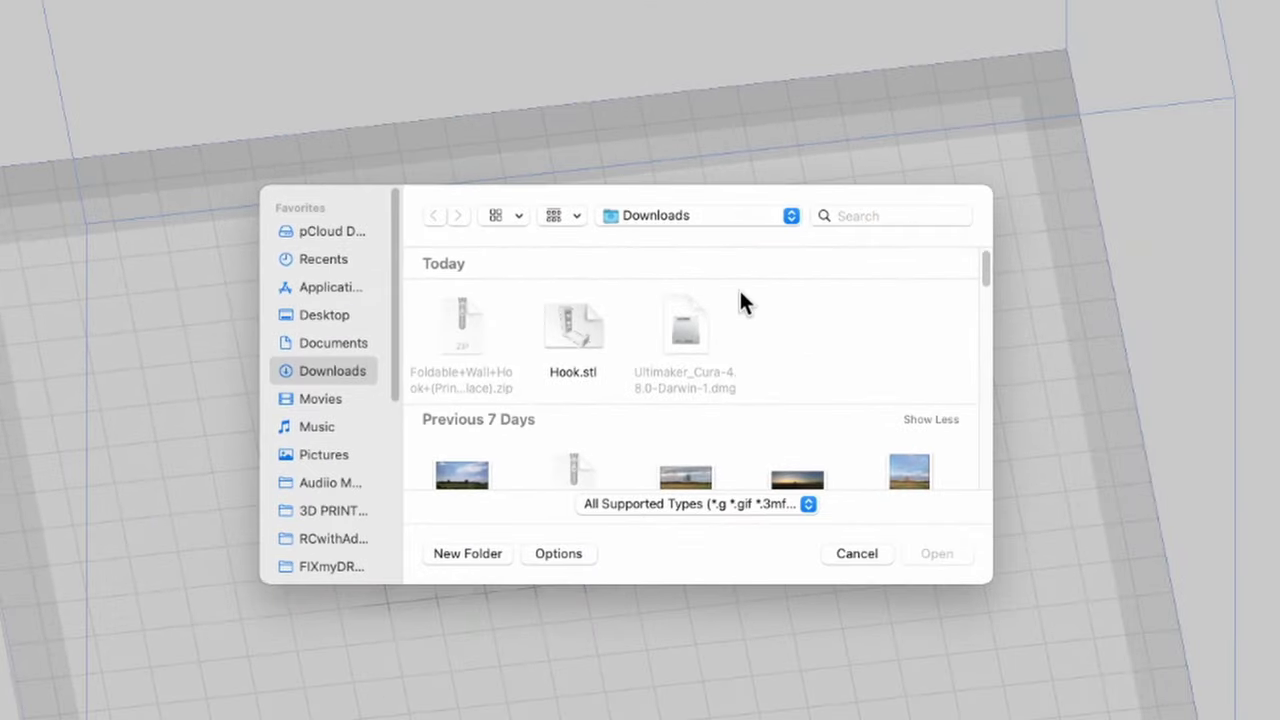
pyautogui.click(571, 329)
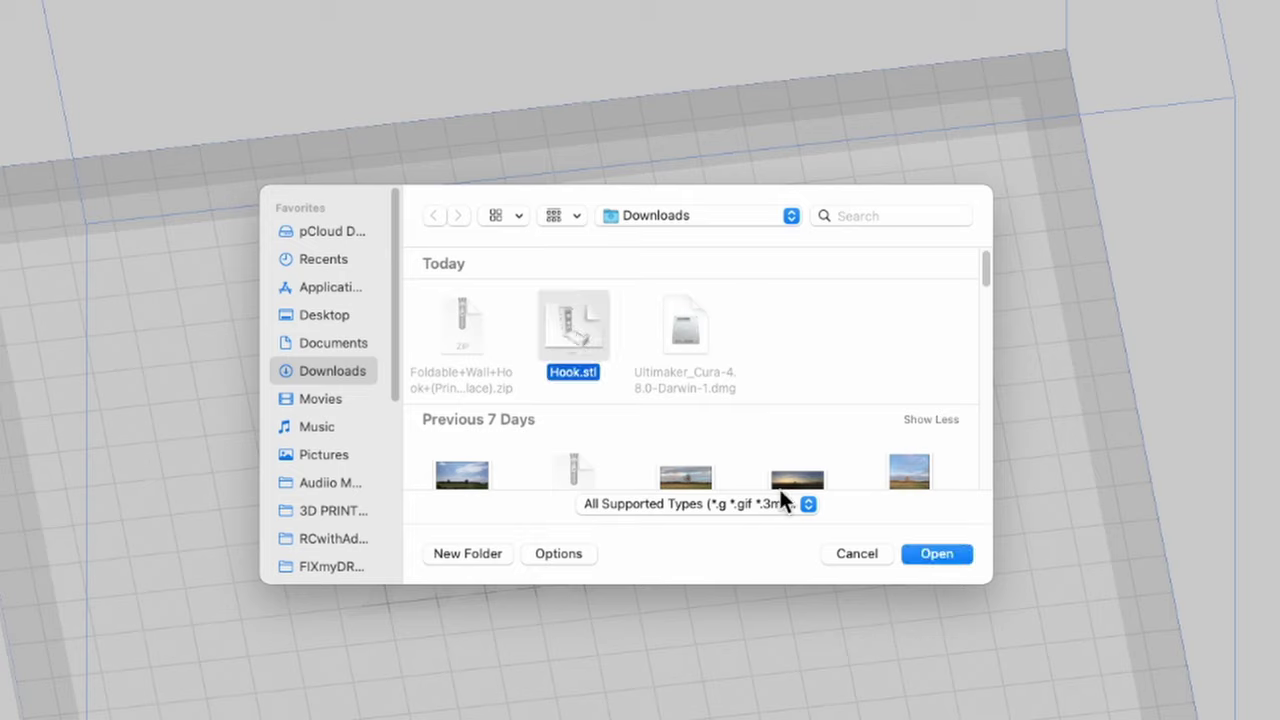
pyautogui.click(466, 353)
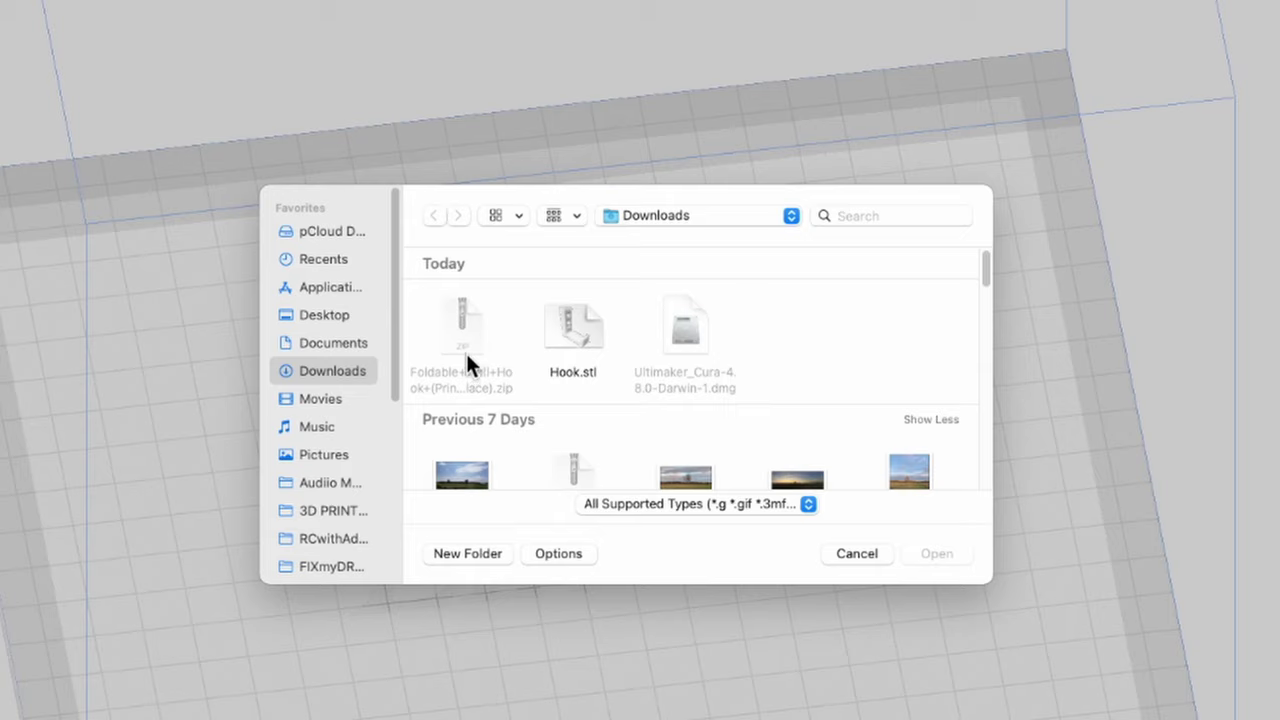
pyautogui.click(863, 552)
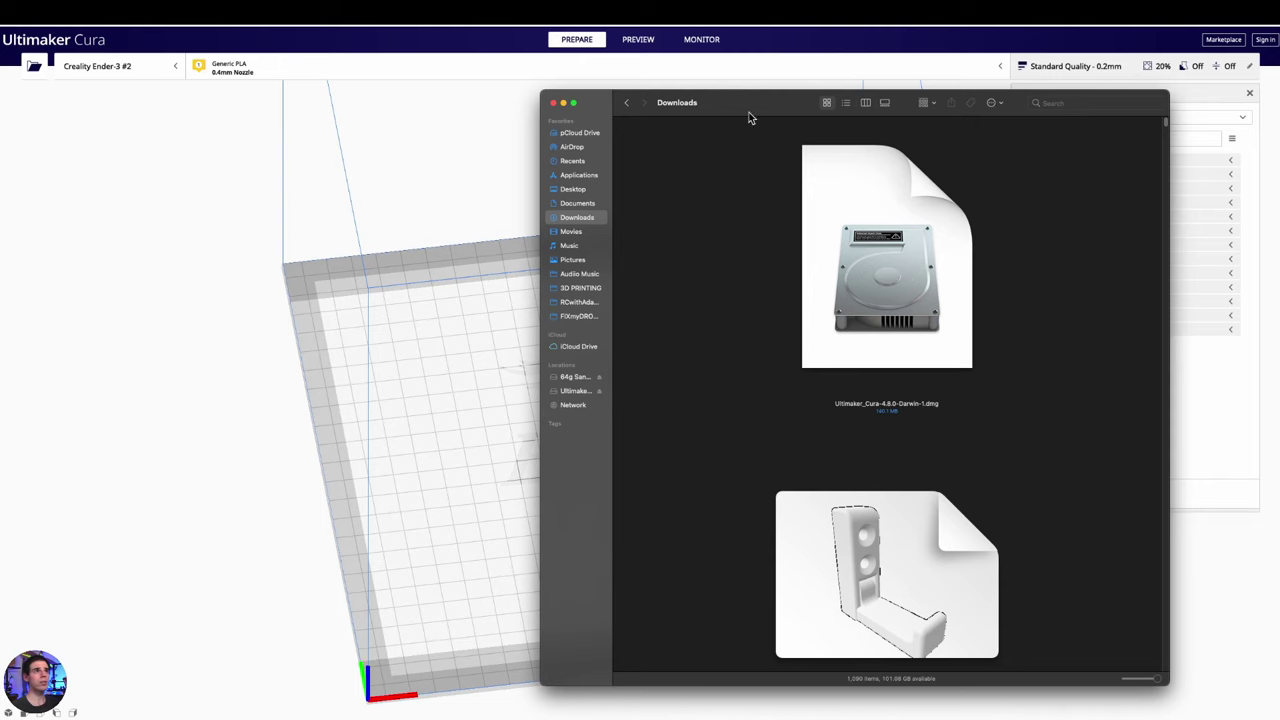
# - In Finder, extract the Foldable Wall Hook zip archive from Downloads and open the files folder inside the extracted folder
pyautogui.moveTo(750, 117); pyautogui.dragTo(734, 117)
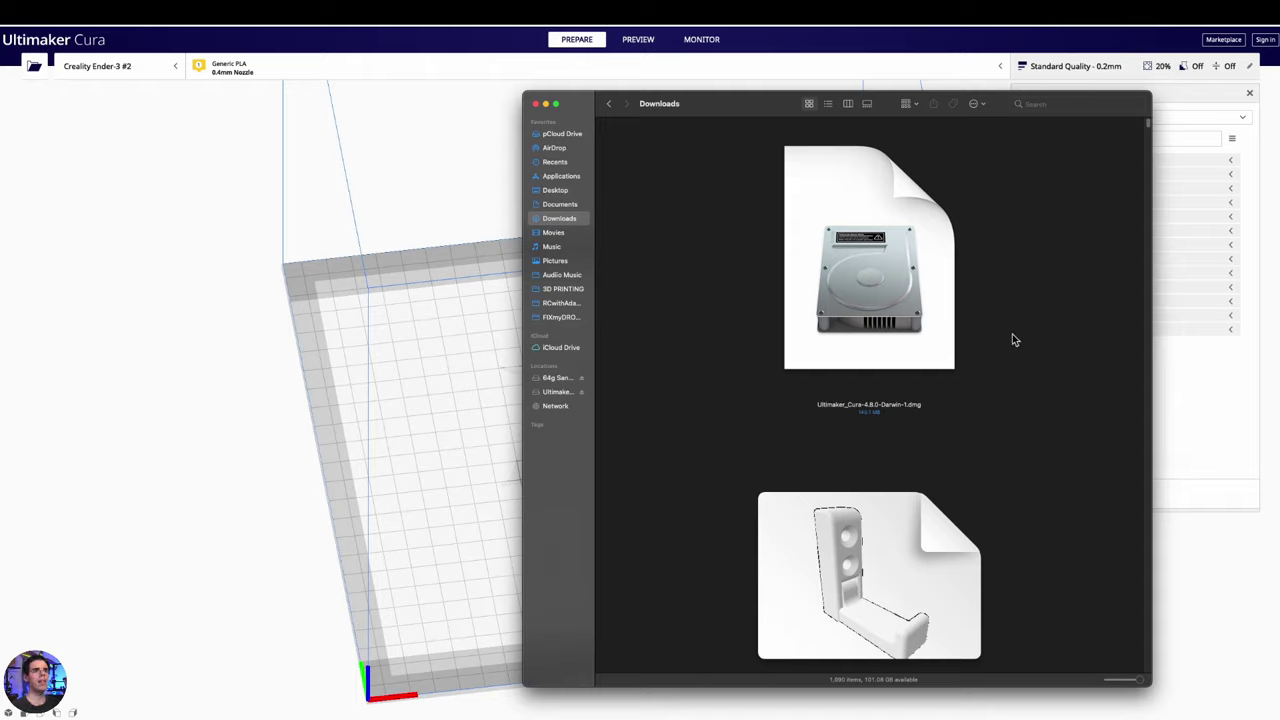
pyautogui.scroll(-5, 946, 367)
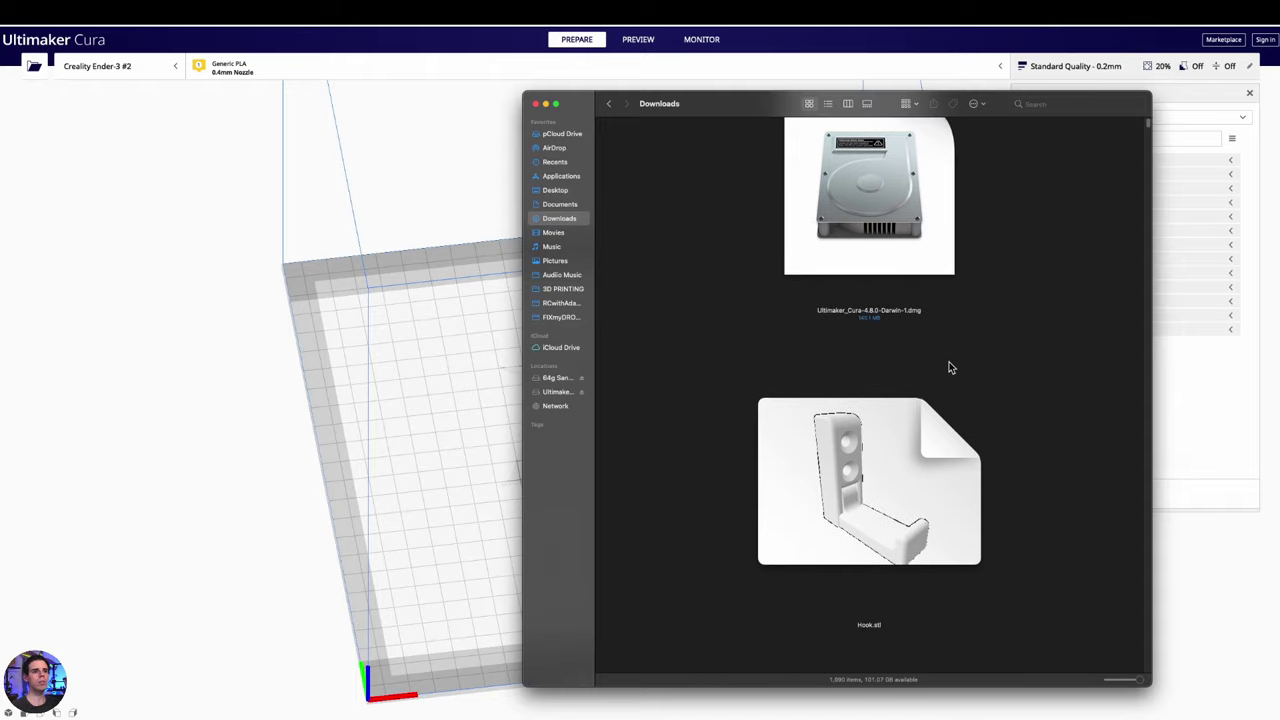
pyautogui.scroll(-2, 949, 367)
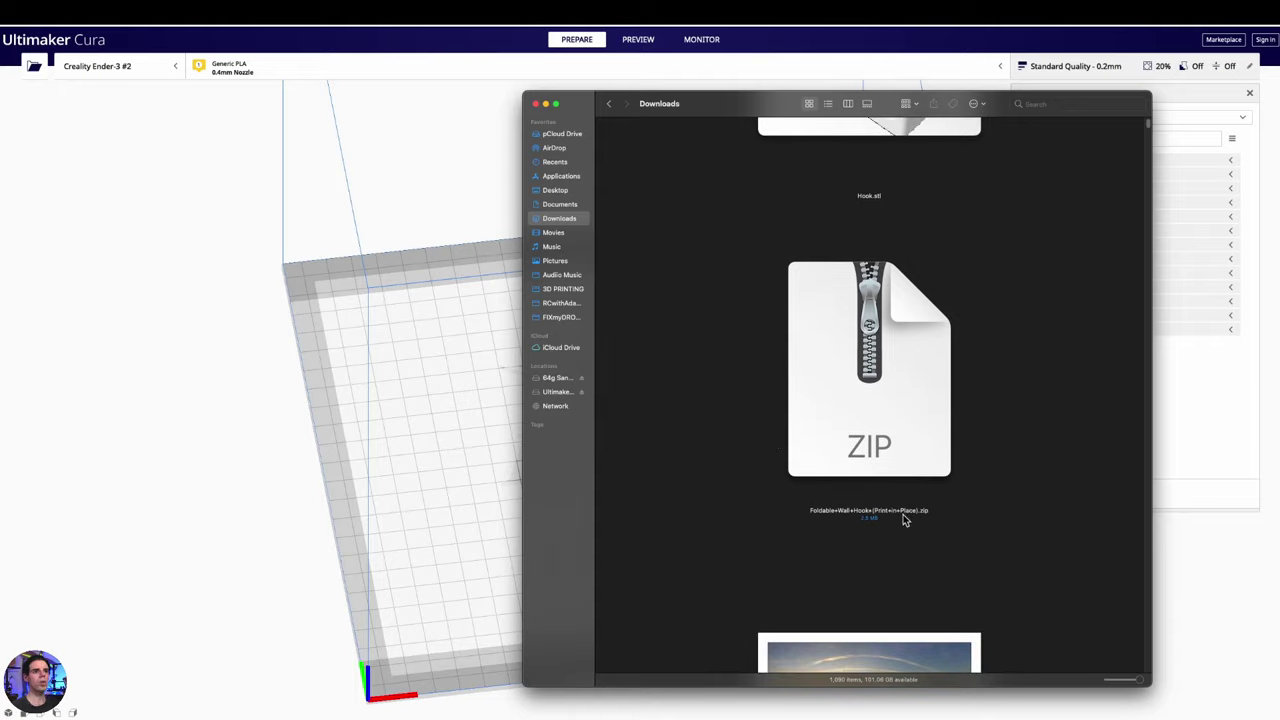
pyautogui.click(882, 393)
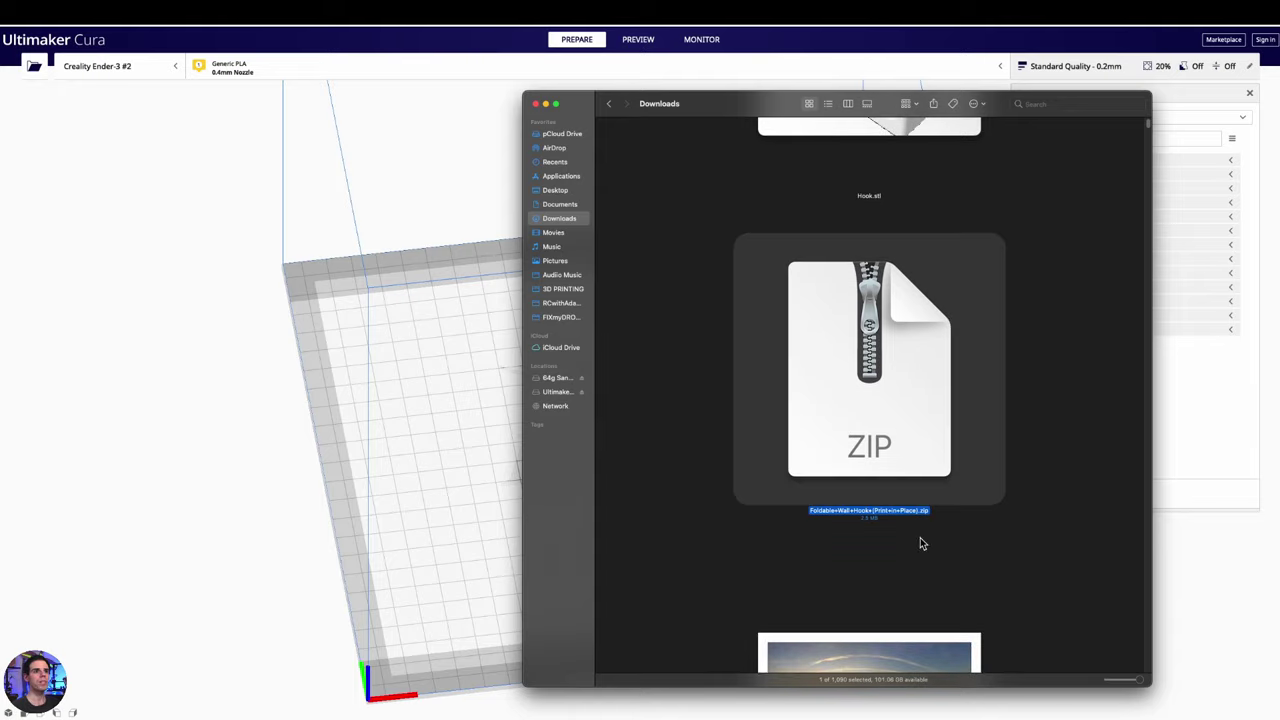
pyautogui.doubleClick(879, 395)
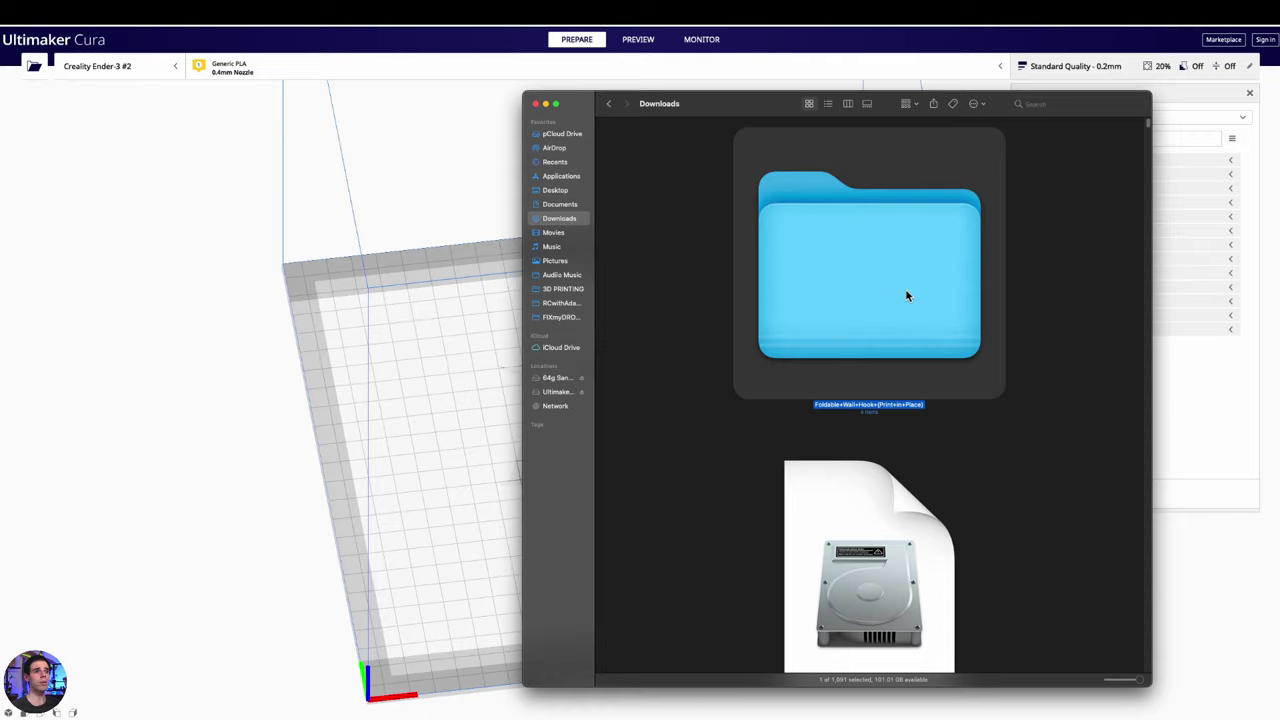
pyautogui.doubleClick(855, 247)
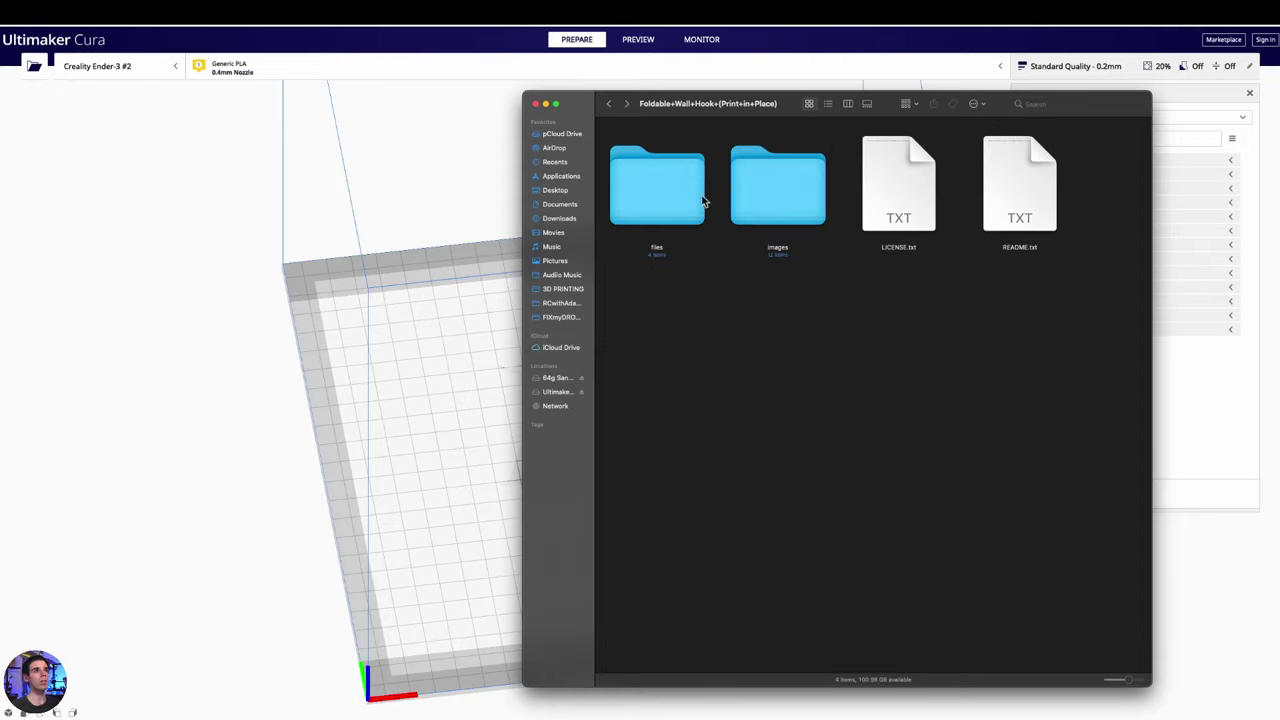
pyautogui.doubleClick(669, 190)
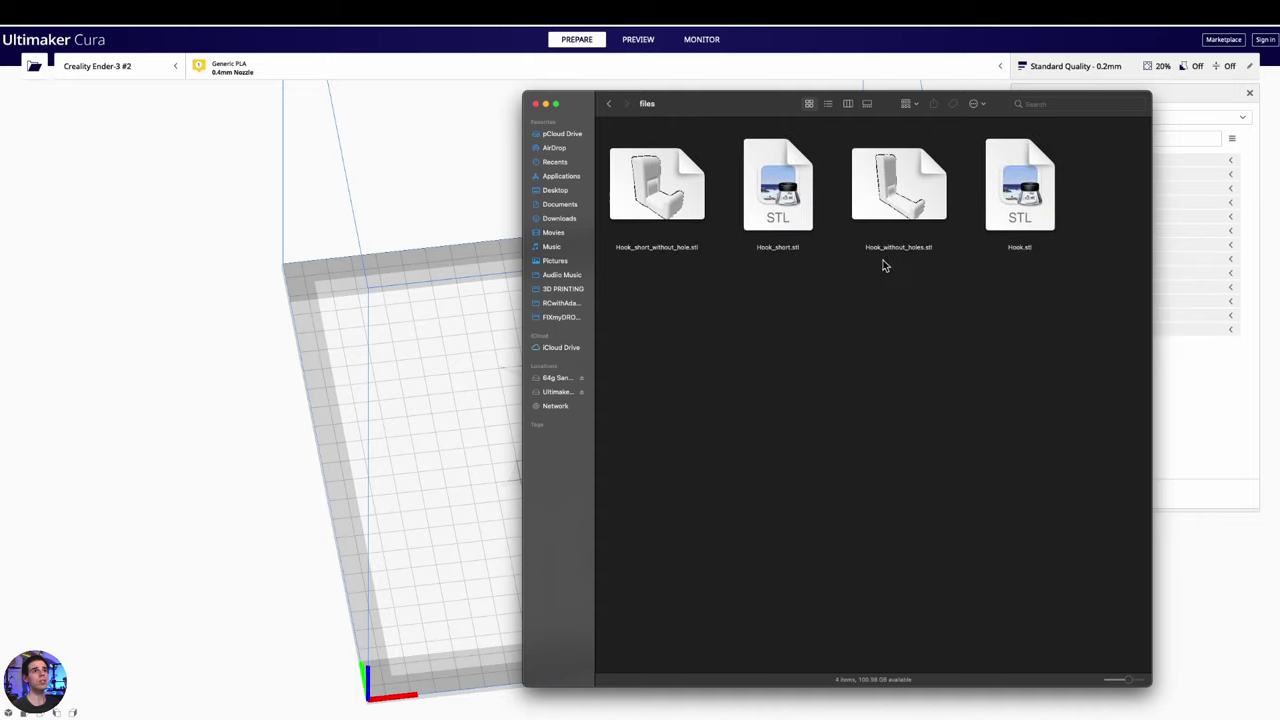
# - Load Hook_short.stl from the extracted files folder onto the Ender-3 build plate in Ultimaker Cura
pyautogui.moveTo(763, 113); pyautogui.dragTo(920, 218)
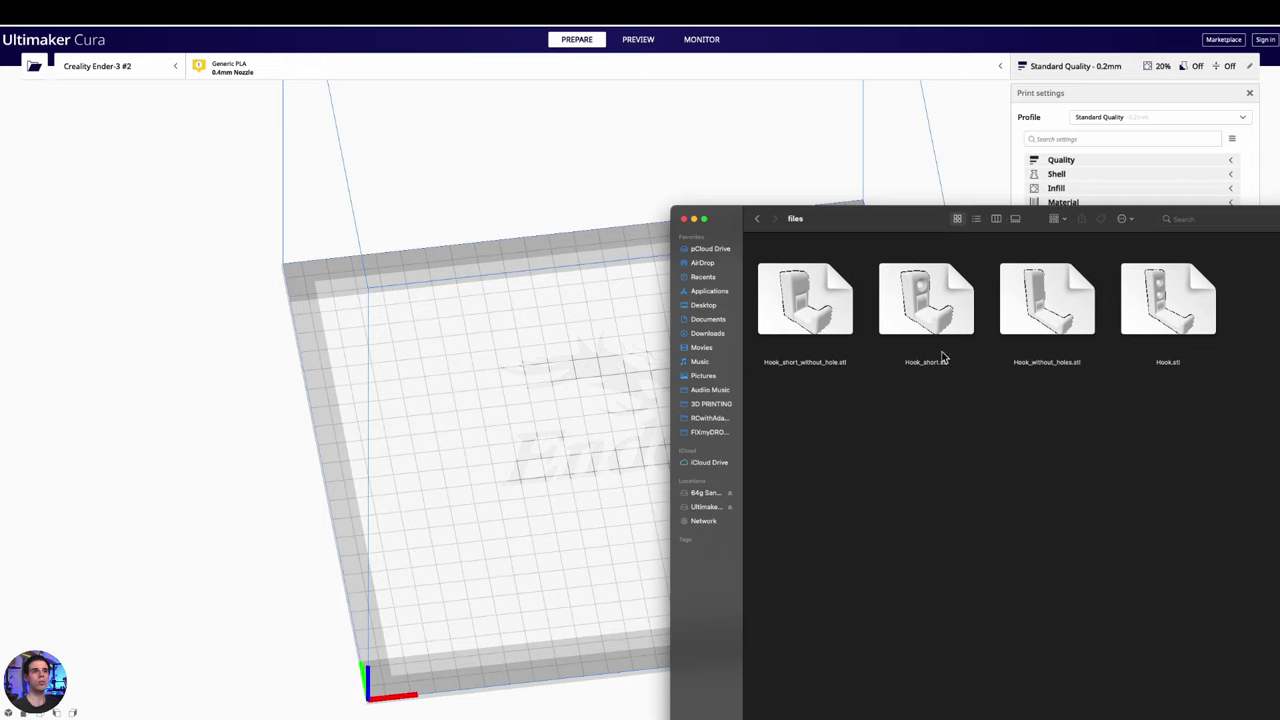
pyautogui.click(942, 310)
pyautogui.moveTo(942, 302); pyautogui.dragTo(597, 466)
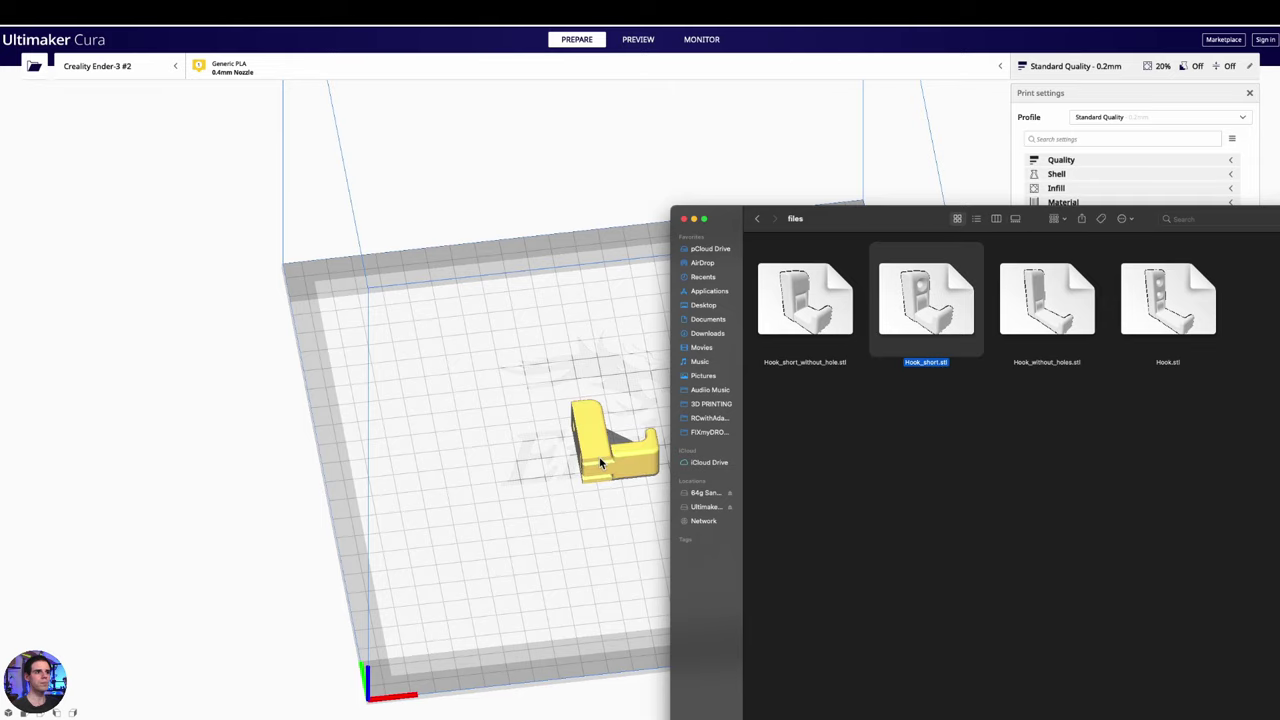
pyautogui.click(594, 549)
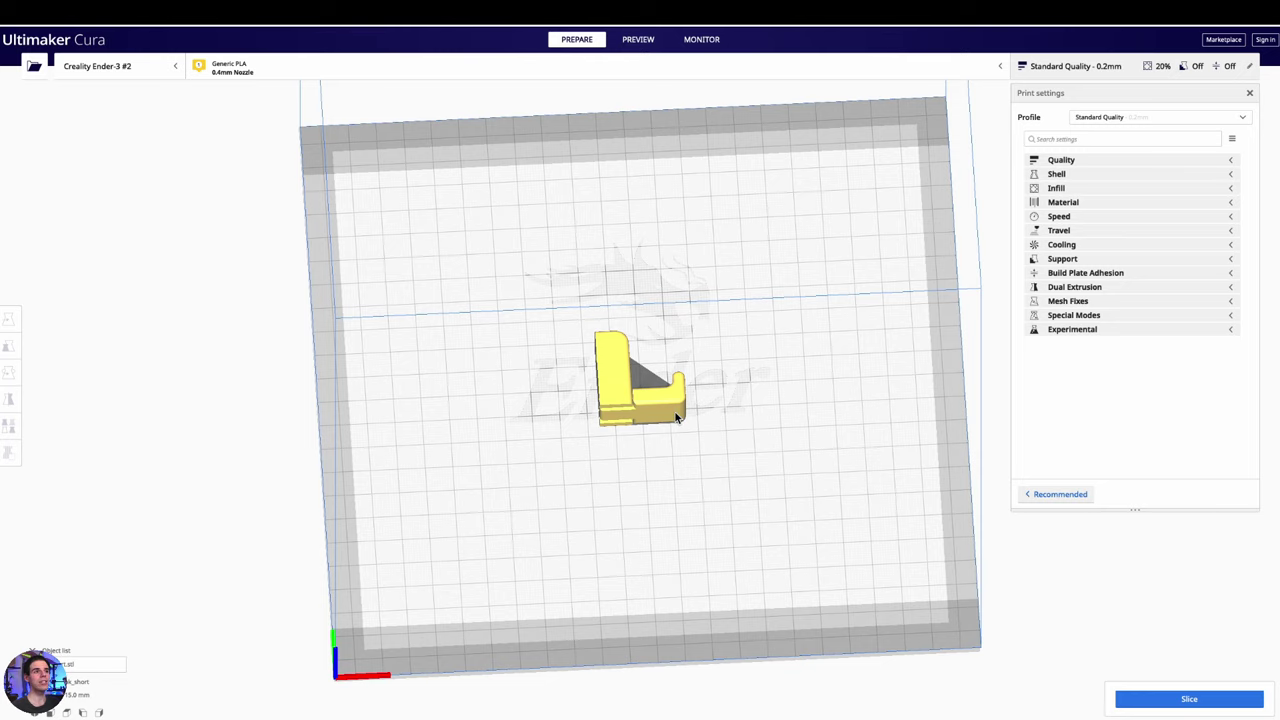
# - Select the short hook on the build plate and examine its shape and orientation from several angles
pyautogui.click(676, 418)
pyautogui.scroll(5, 660, 420)
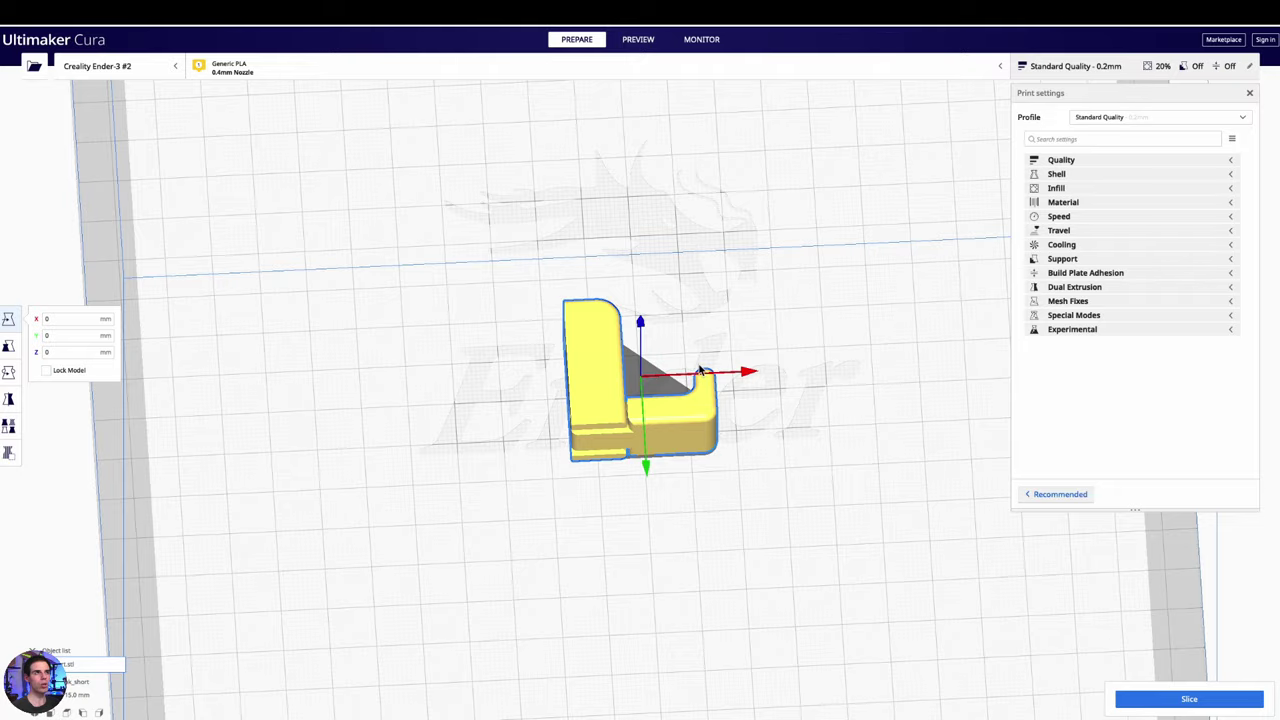
pyautogui.moveTo(891, 440); pyautogui.dragTo(677, 400, button='right')
pyautogui.scroll(3, 677, 400)
pyautogui.moveTo(471, 457); pyautogui.dragTo(791, 475, button='right')
pyautogui.moveTo(698, 476); pyautogui.dragTo(877, 469, button='right')
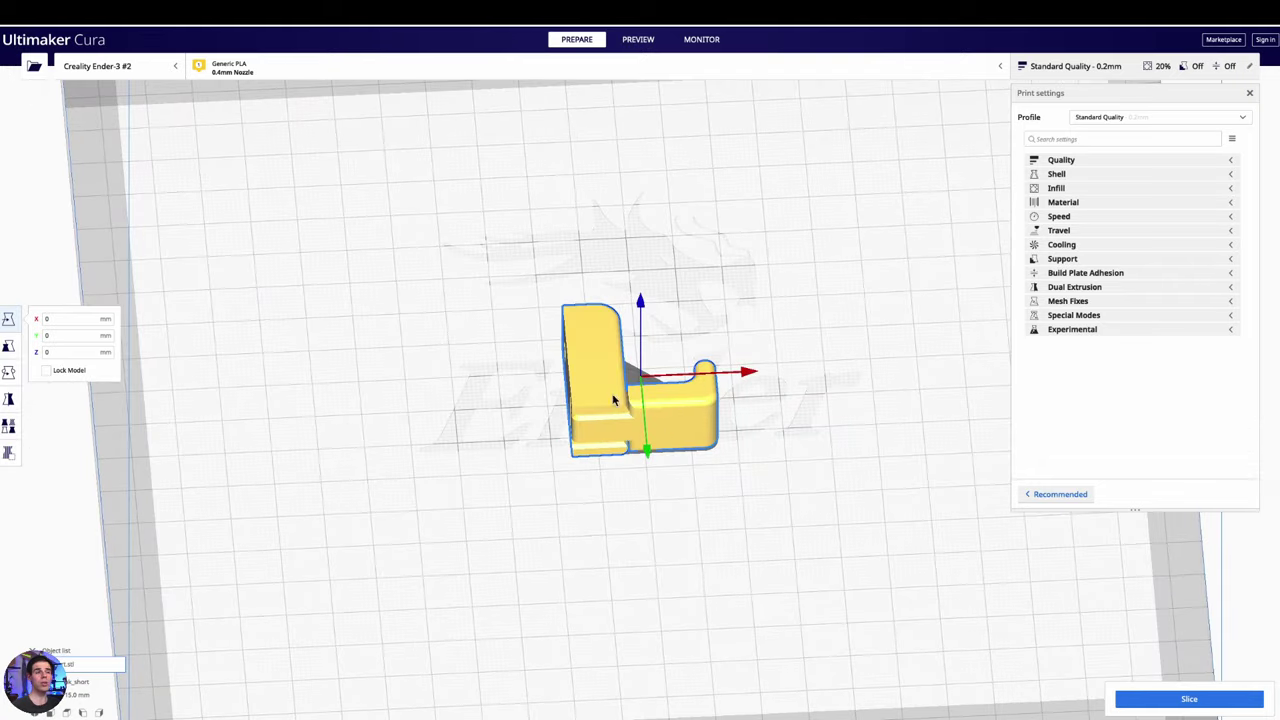
pyautogui.moveTo(780, 511); pyautogui.dragTo(591, 240, button='right')
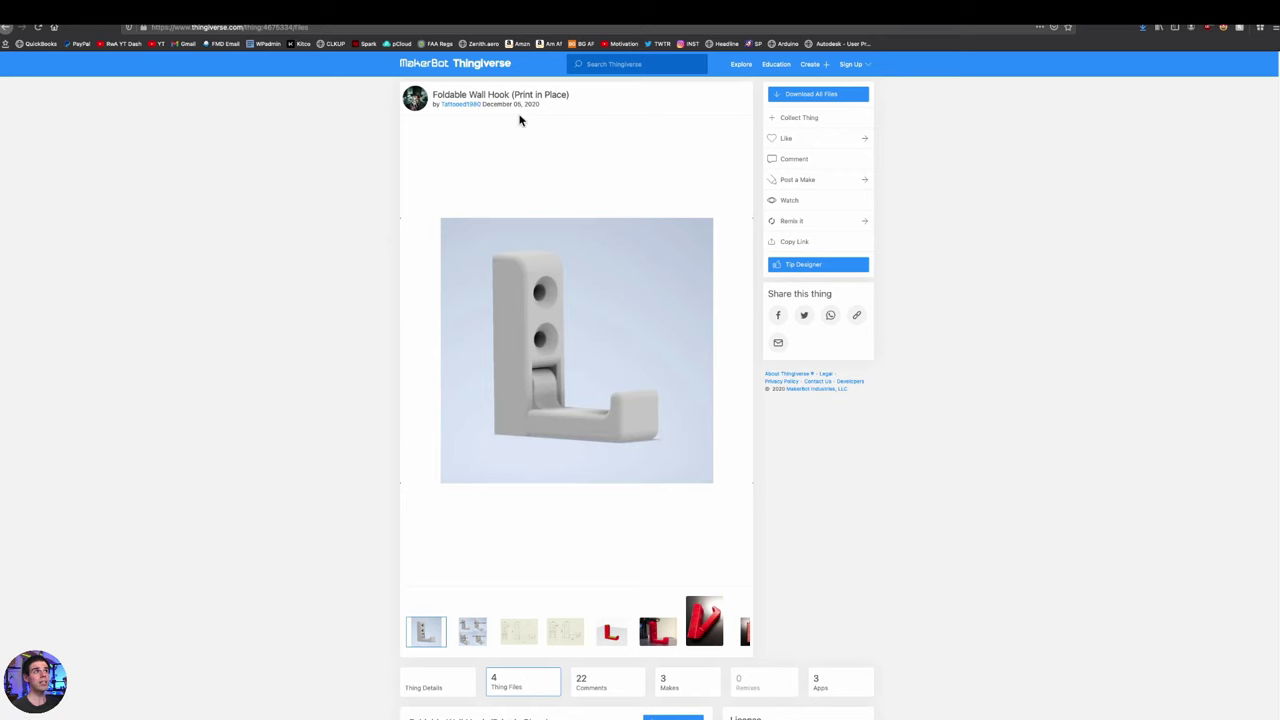
# - On the Foldable Wall Hook's Thingiverse page, read the designer's summary for print settings and the suggested orientation
pyautogui.scroll(-4, 776, 282)
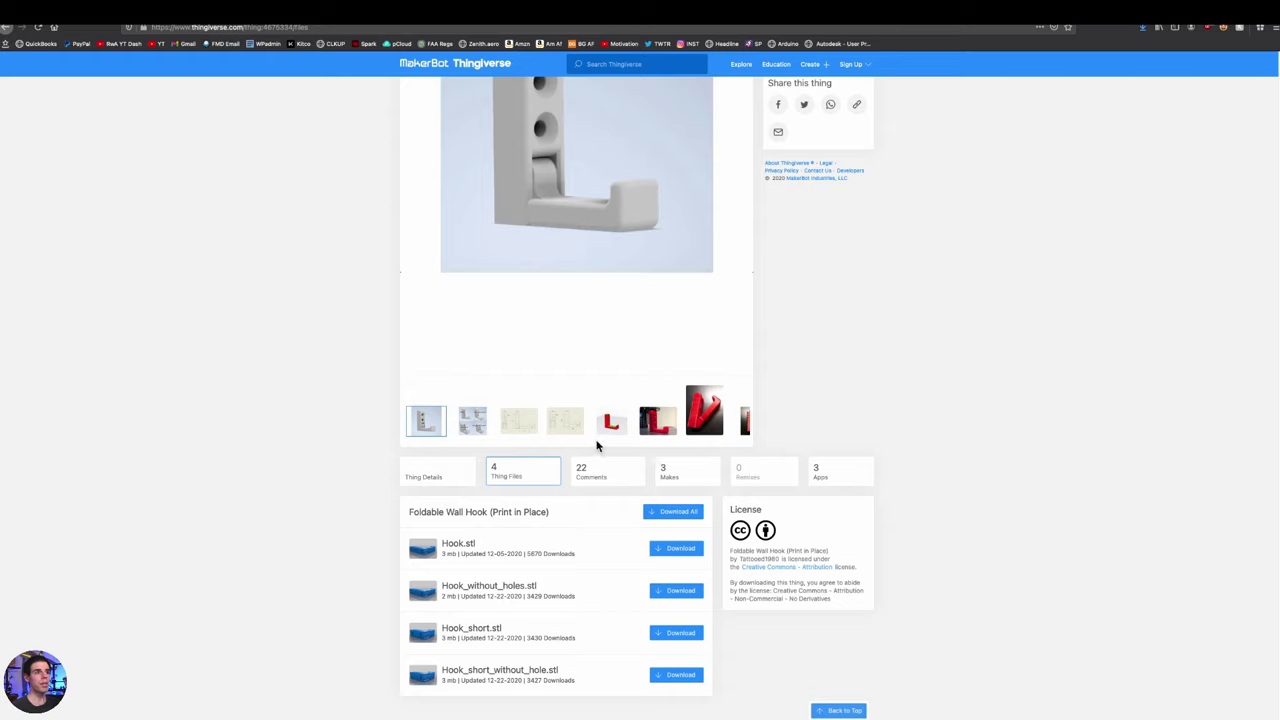
pyautogui.click(459, 479)
pyautogui.scroll(-3, 714, 351)
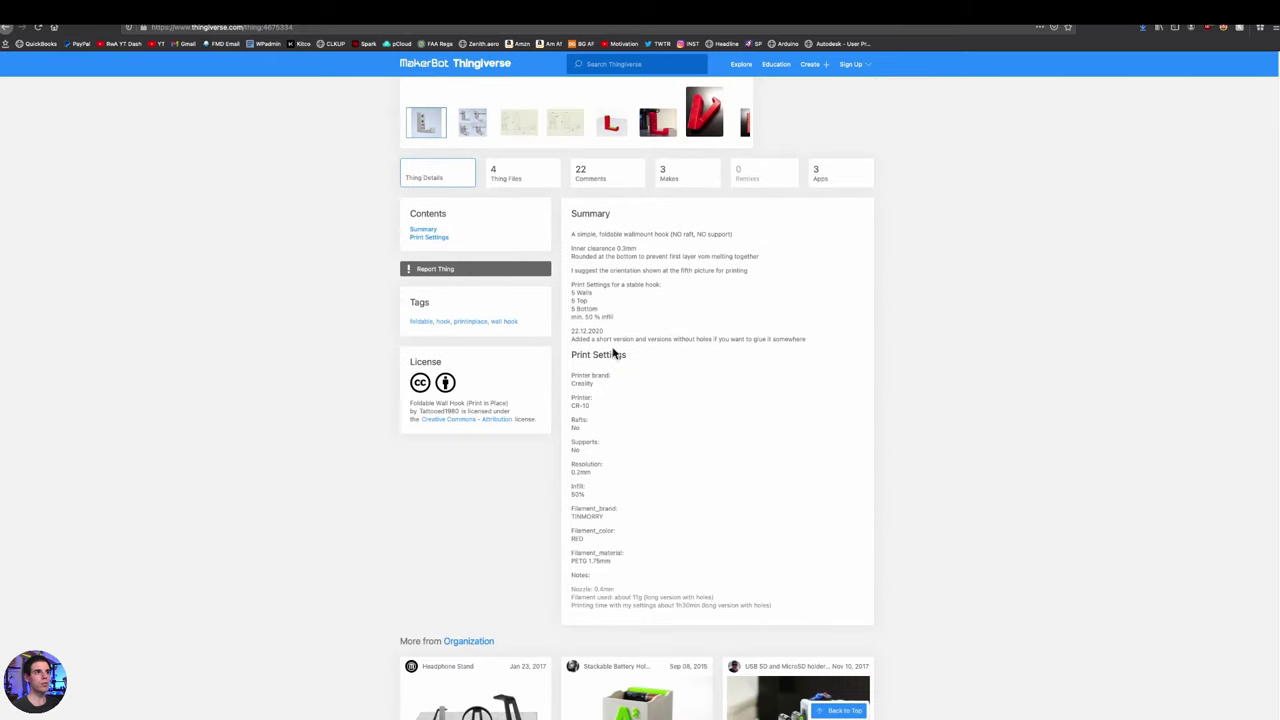
pyautogui.scroll(1, 595, 295)
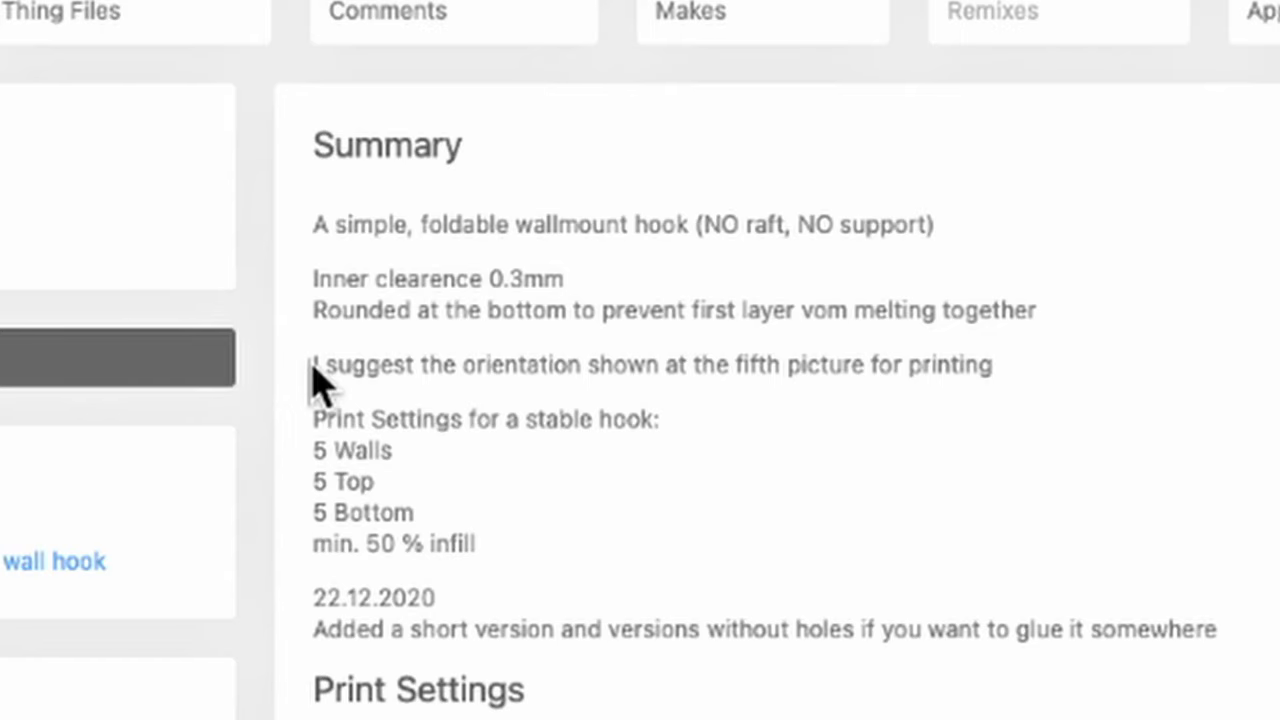
pyautogui.moveTo(570, 295); pyautogui.dragTo(781, 299)
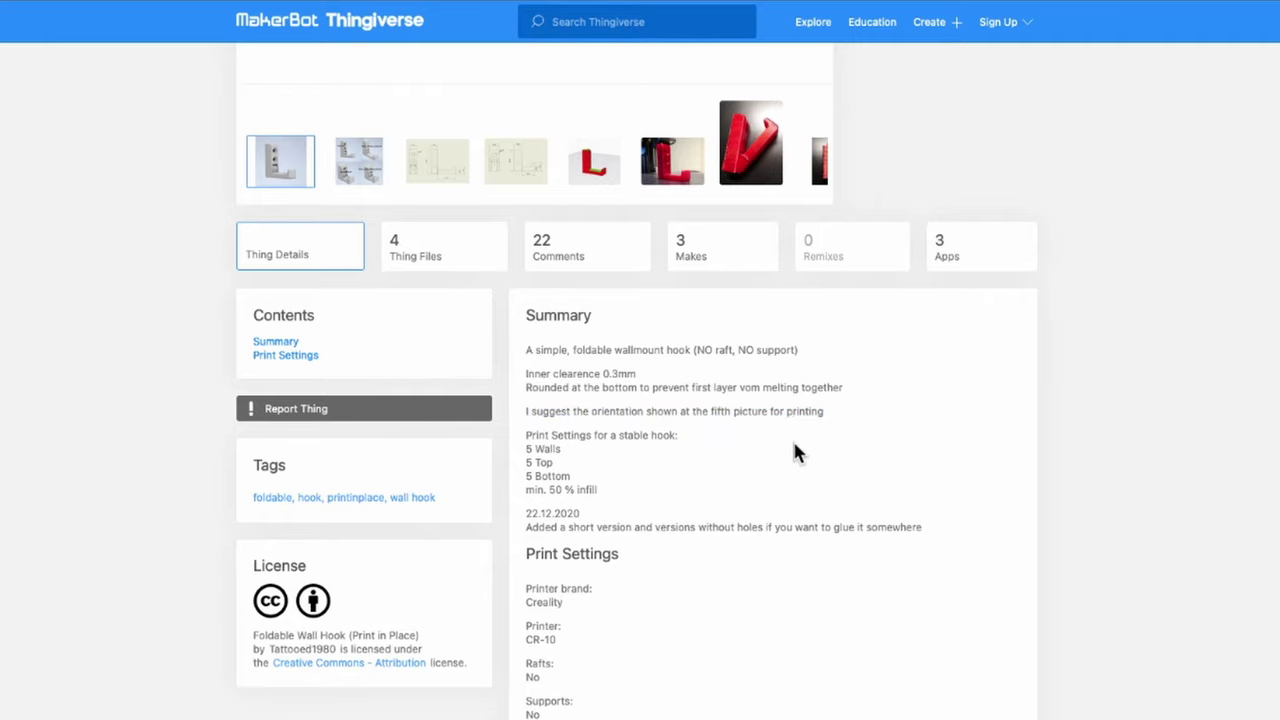
# - View the fifth picture in the Thingiverse gallery to check the suggested print orientation
pyautogui.scroll(4, 788, 450)
pyautogui.scroll(1, 788, 453)
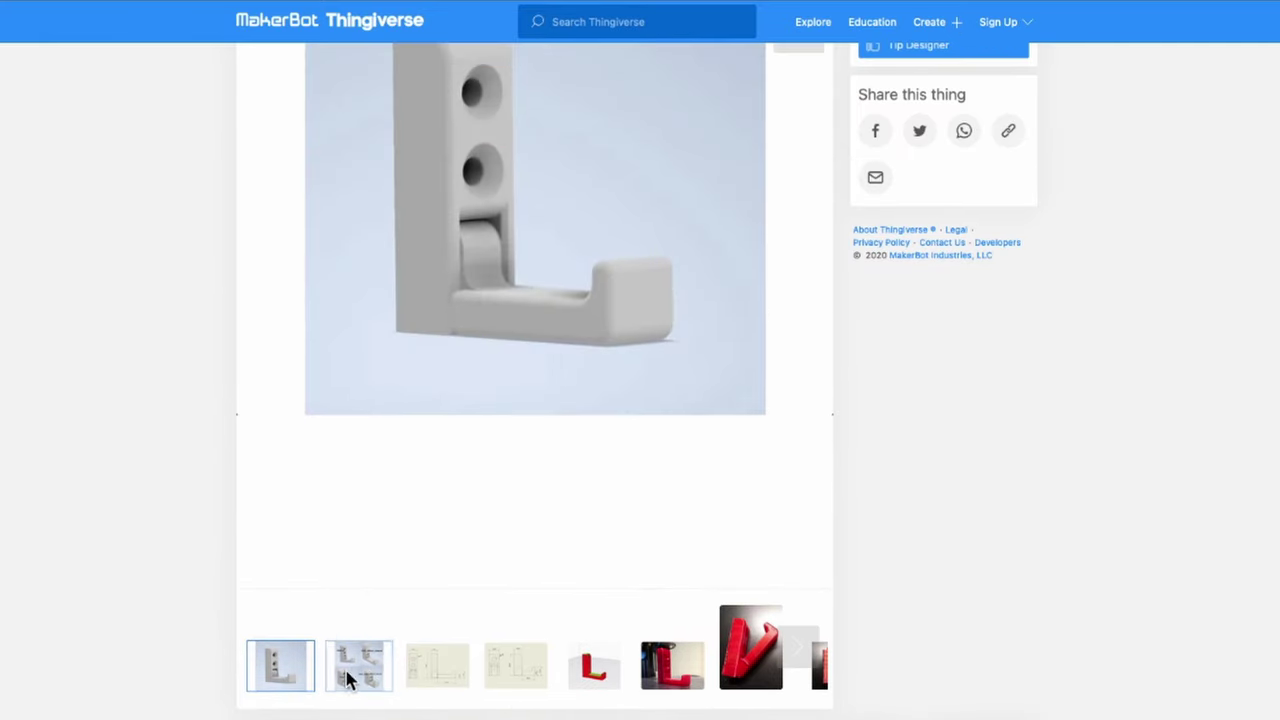
pyautogui.click(594, 665)
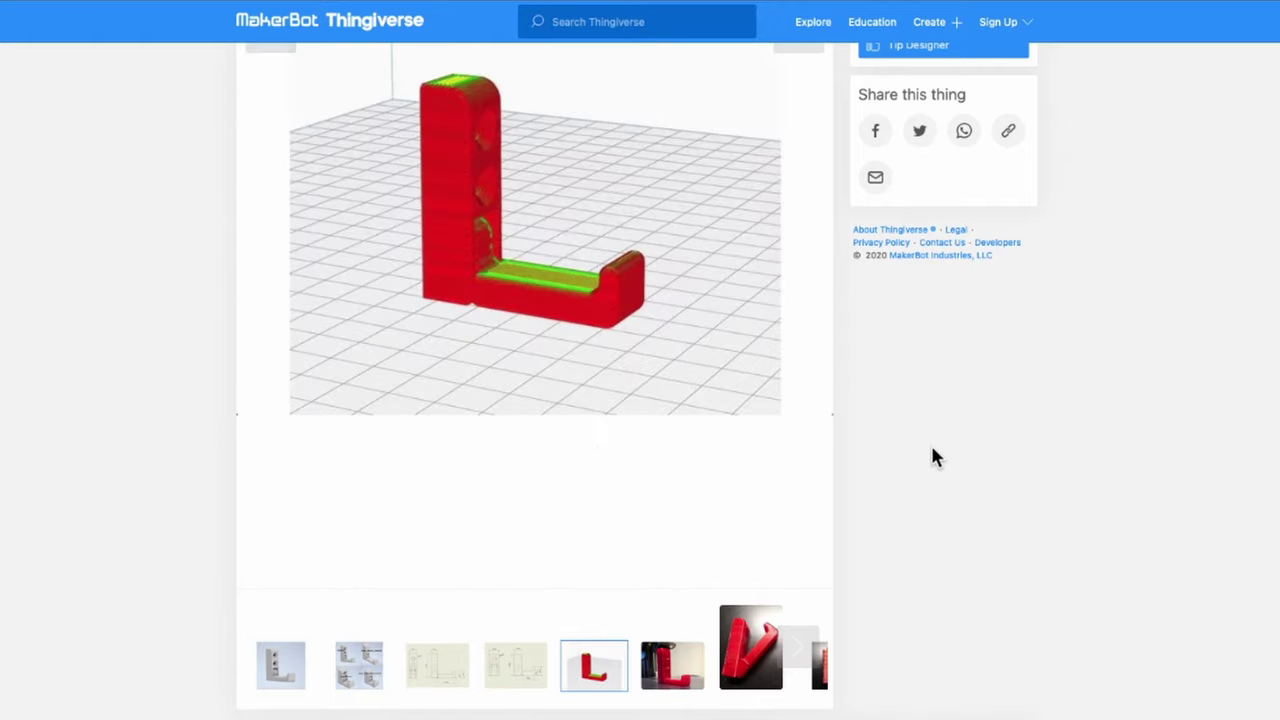
pyautogui.scroll(2, 930, 458)
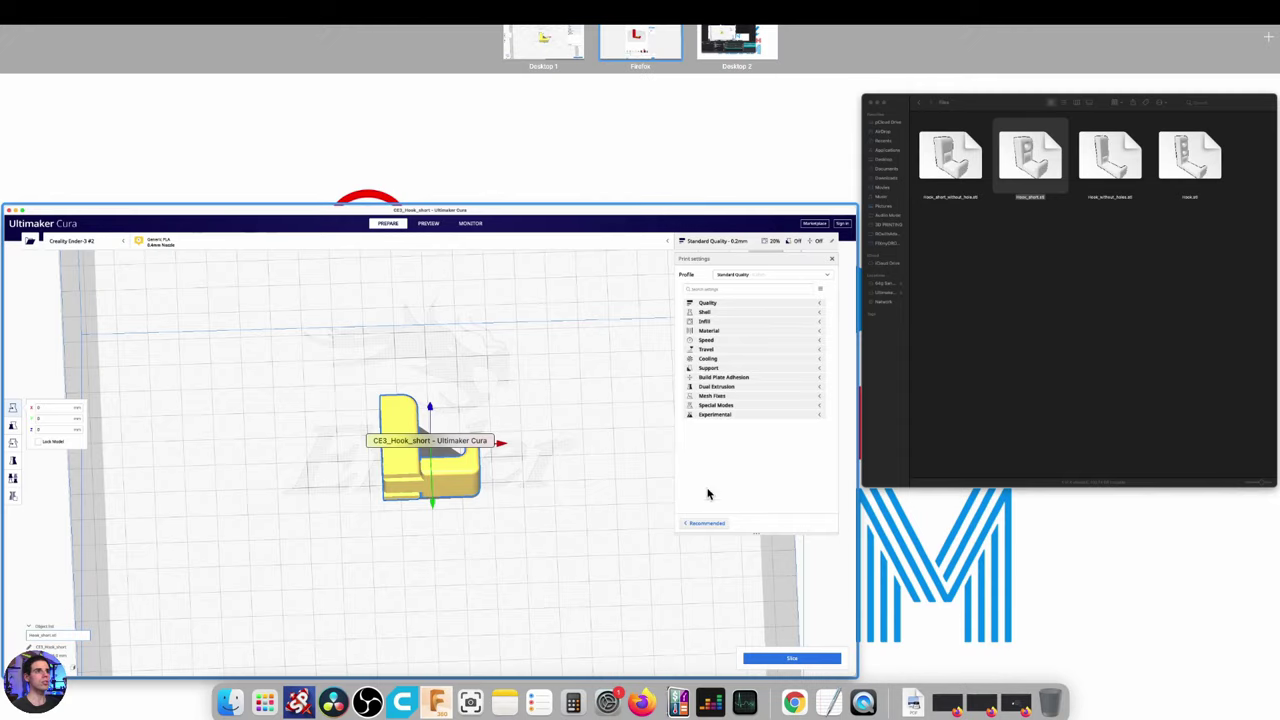
# - Back in Ultimaker Cura, move the hook freehand to about X 3.5 mm, Y 11.3 mm on the build plate
pyautogui.scroll(2, 641, 407)
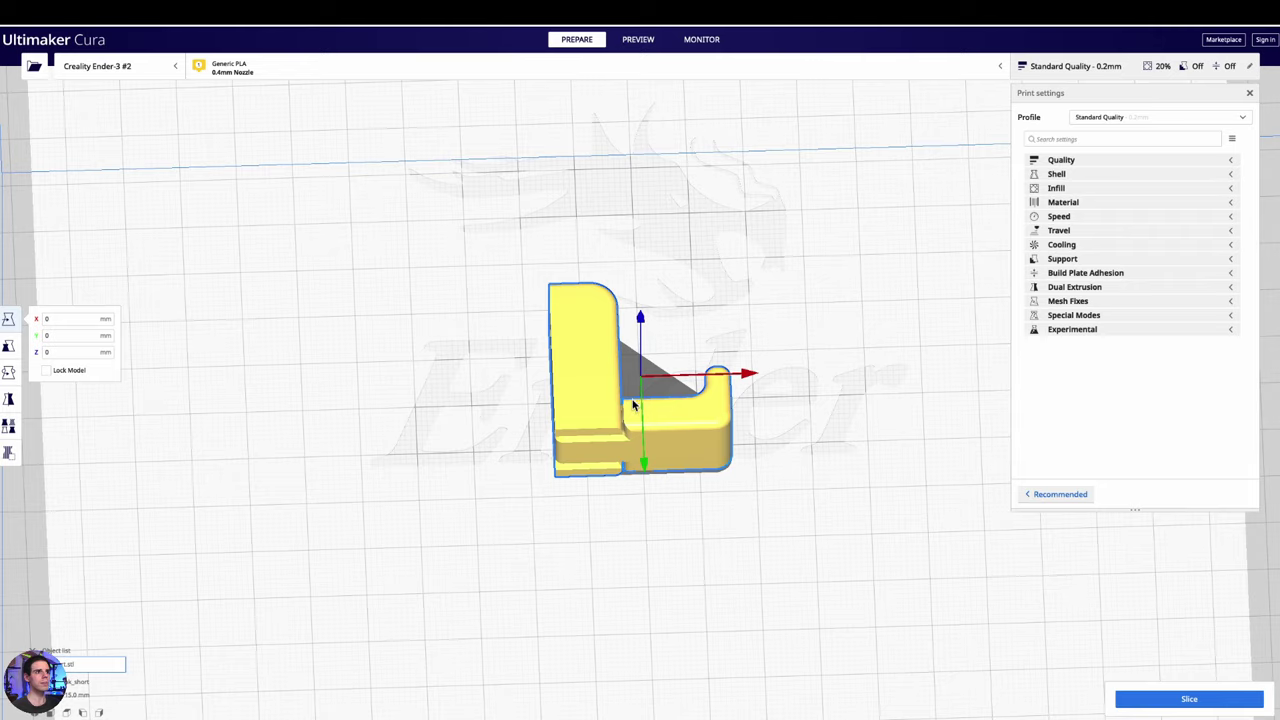
pyautogui.scroll(-2, 687, 432)
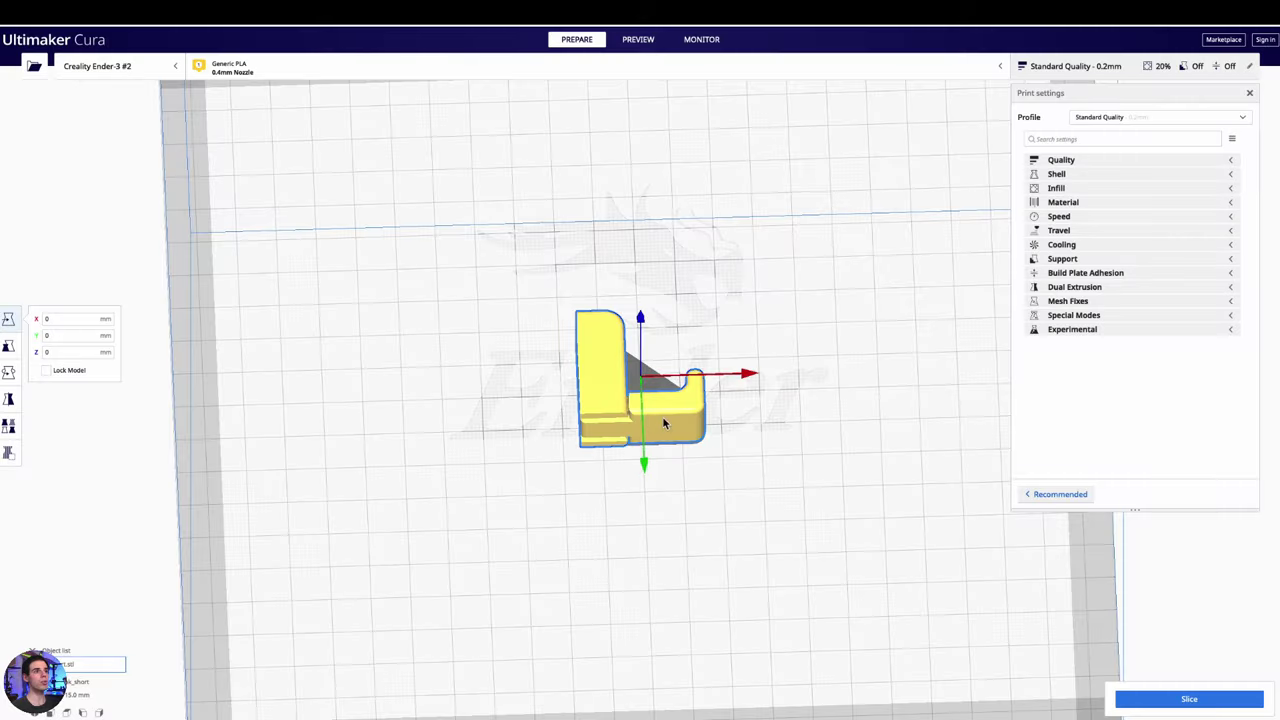
pyautogui.moveTo(663, 423); pyautogui.dragTo(680, 452)
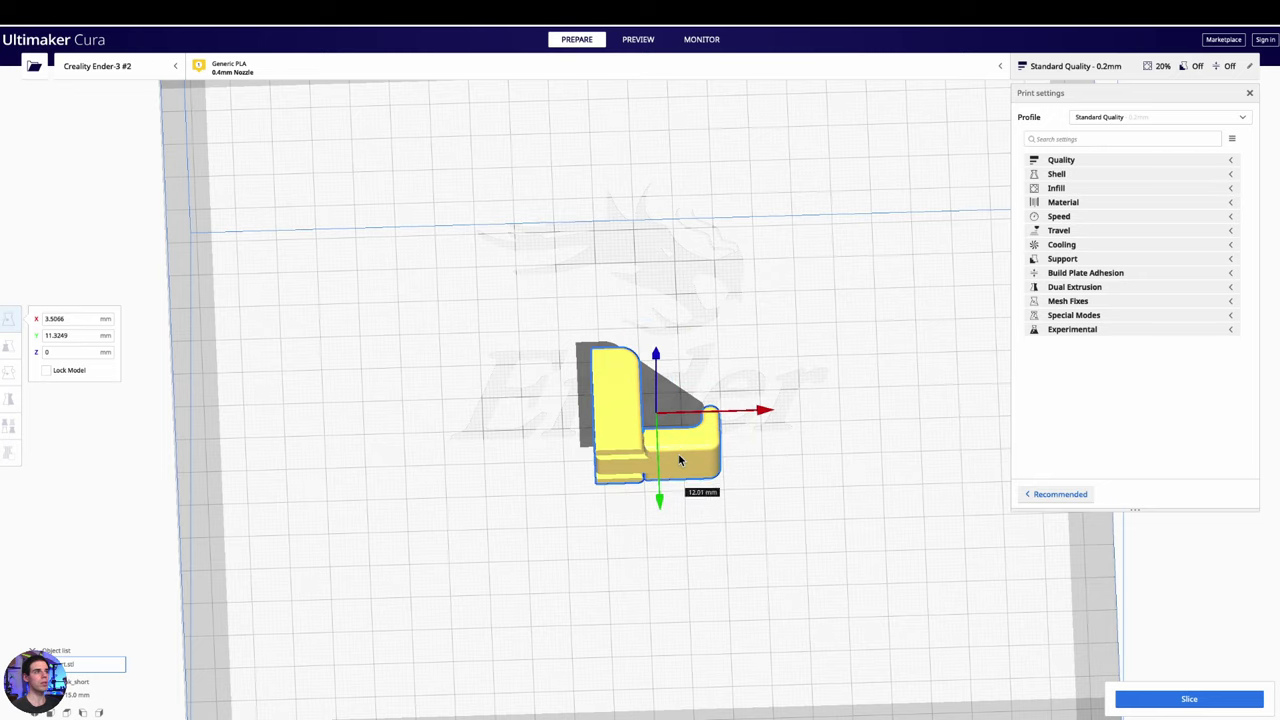
# - Stand the hook upright by selecting its flat bottom face at the hinge end to align to the build plate
pyautogui.click(9, 346)
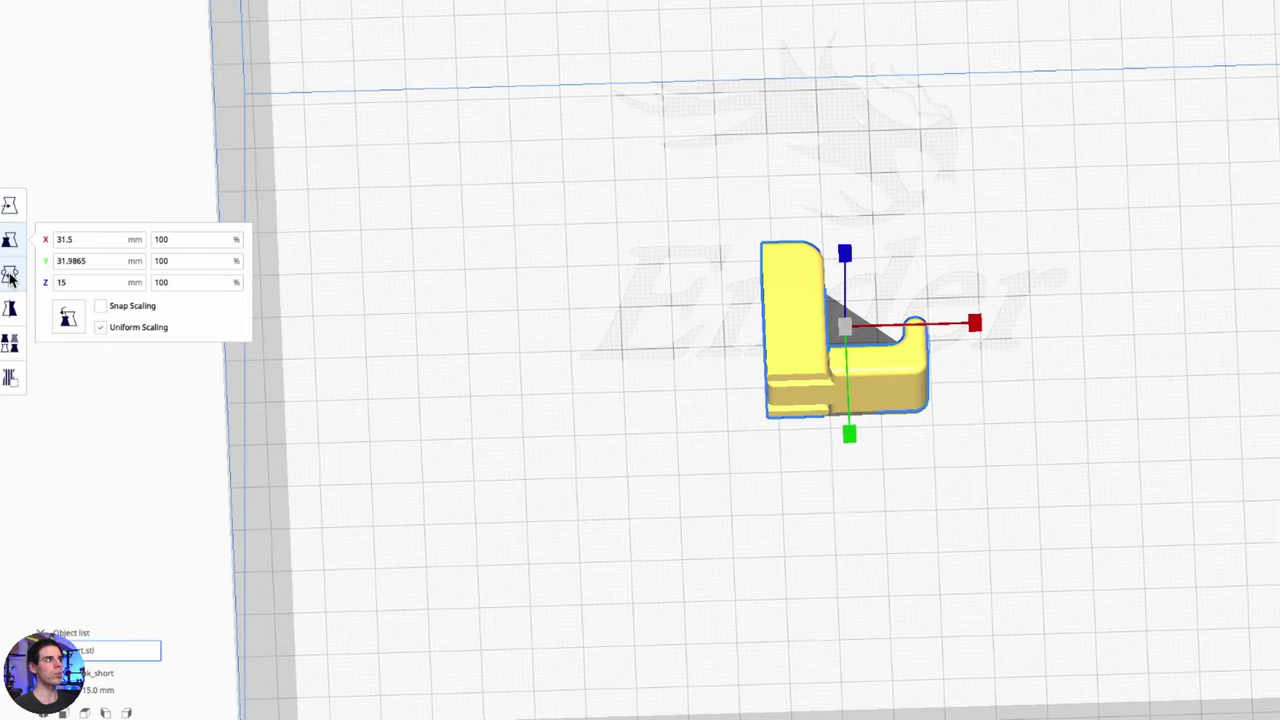
pyautogui.click(10, 276)
pyautogui.moveTo(730, 460); pyautogui.dragTo(885, 470, button='right')
pyautogui.moveTo(885, 470); pyautogui.dragTo(895, 575)
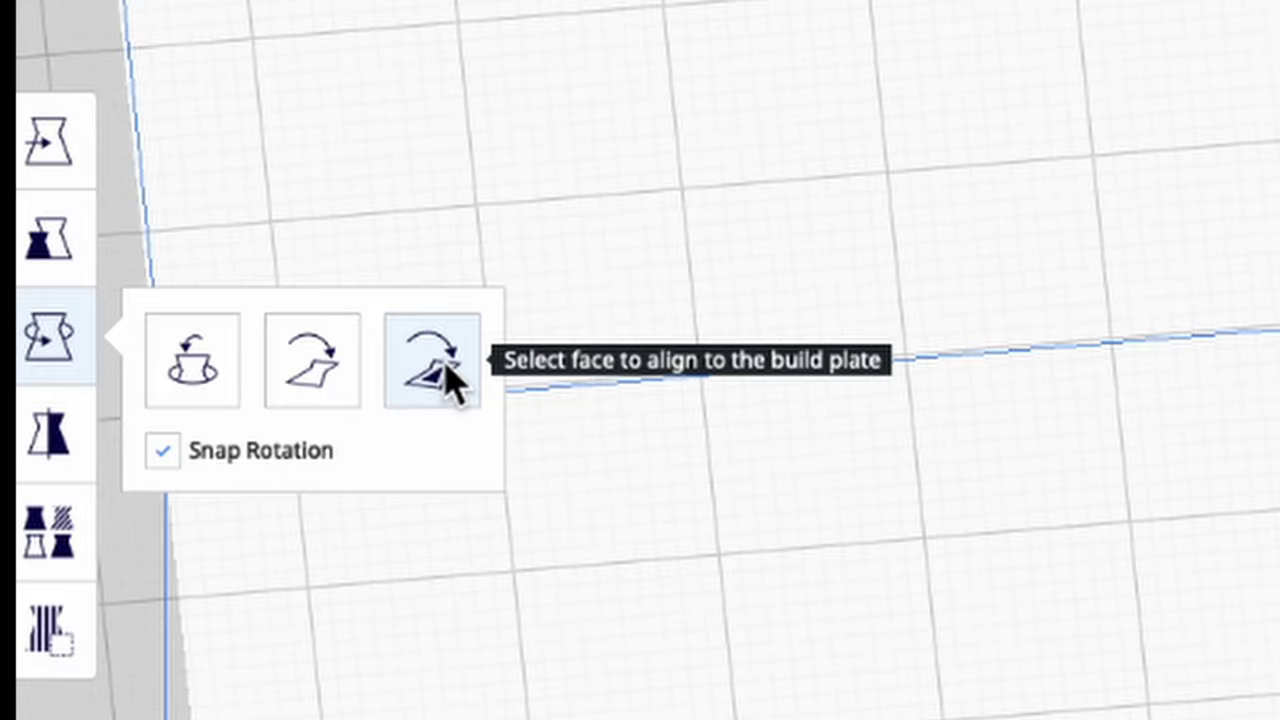
pyautogui.click(445, 375)
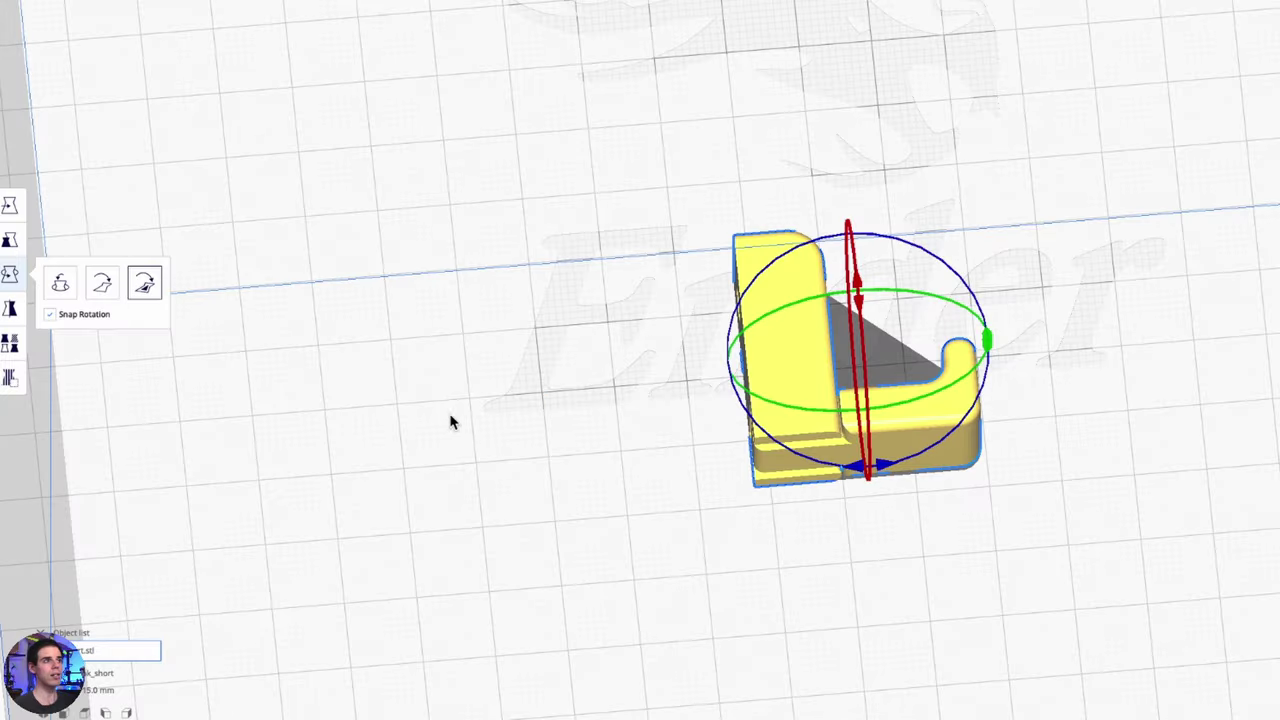
pyautogui.scroll(3, 1074, 443)
pyautogui.moveTo(1196, 527); pyautogui.dragTo(789, 446, button='right')
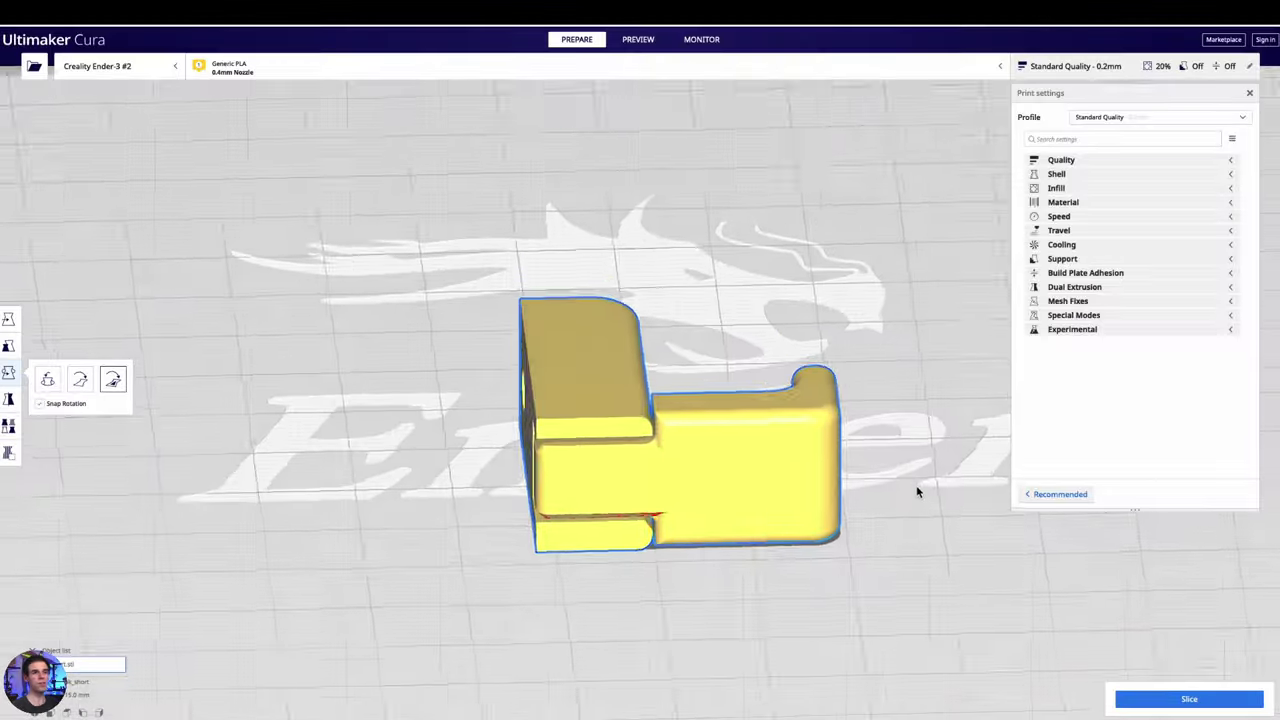
pyautogui.moveTo(621, 506); pyautogui.dragTo(838, 511, button='right')
pyautogui.scroll(-2, 839, 510)
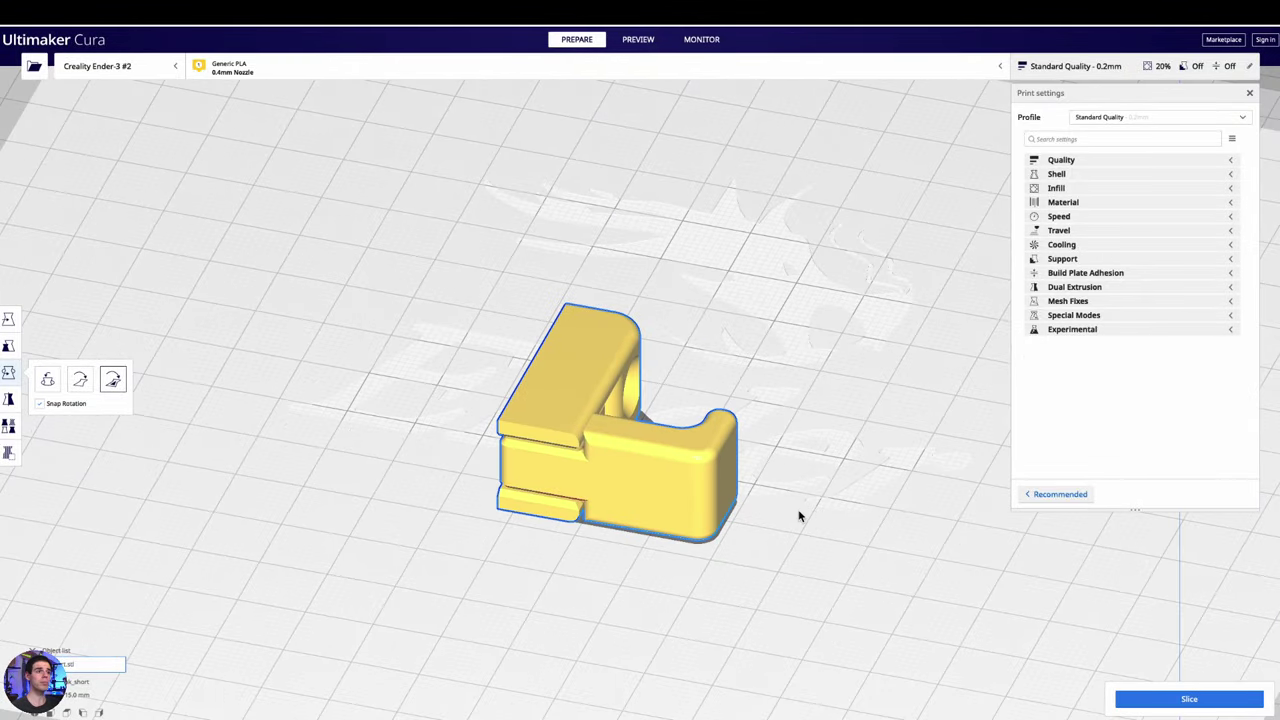
pyautogui.moveTo(650, 497); pyautogui.dragTo(682, 502, button='right')
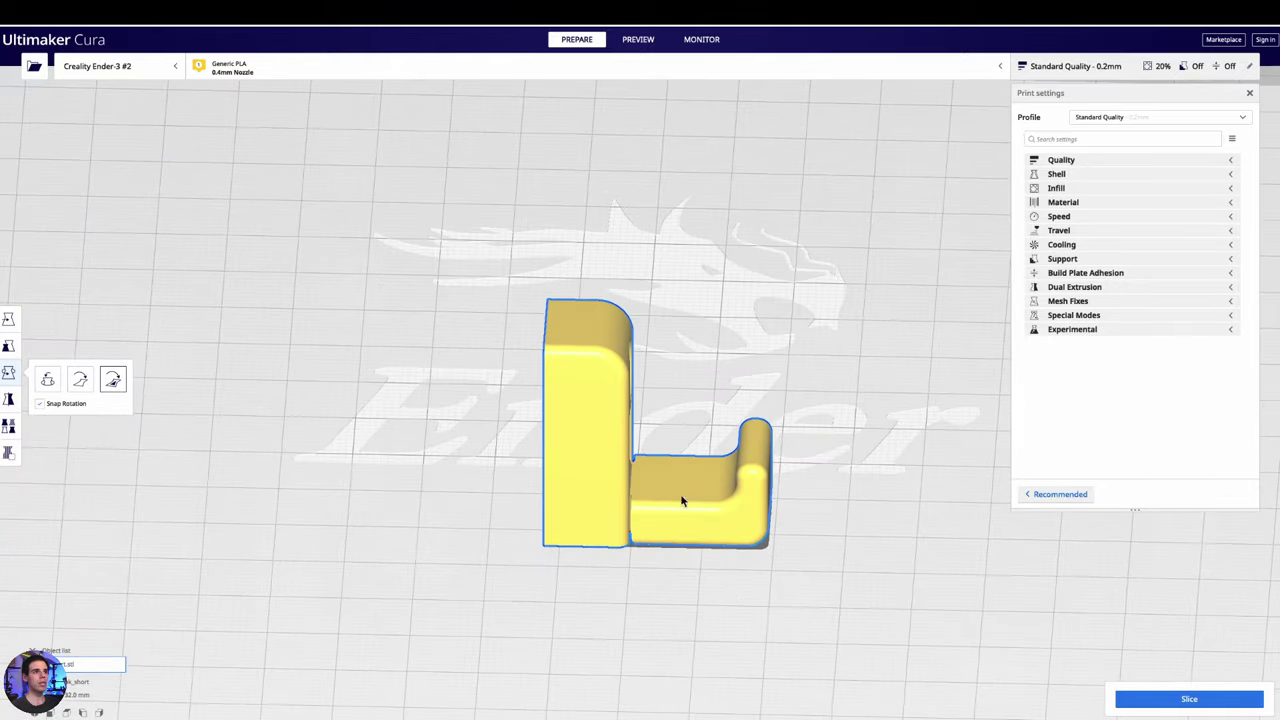
# - Examine the upright hook up close and across the whole build plate with the Move tool active
pyautogui.moveTo(605, 574); pyautogui.dragTo(742, 550, button='right')
pyautogui.scroll(3, 834, 560)
pyautogui.click(8, 319)
pyautogui.moveTo(906, 584); pyautogui.dragTo(797, 521, button='right')
pyautogui.scroll(-5, 624, 480)
pyautogui.scroll(2, 789, 519)
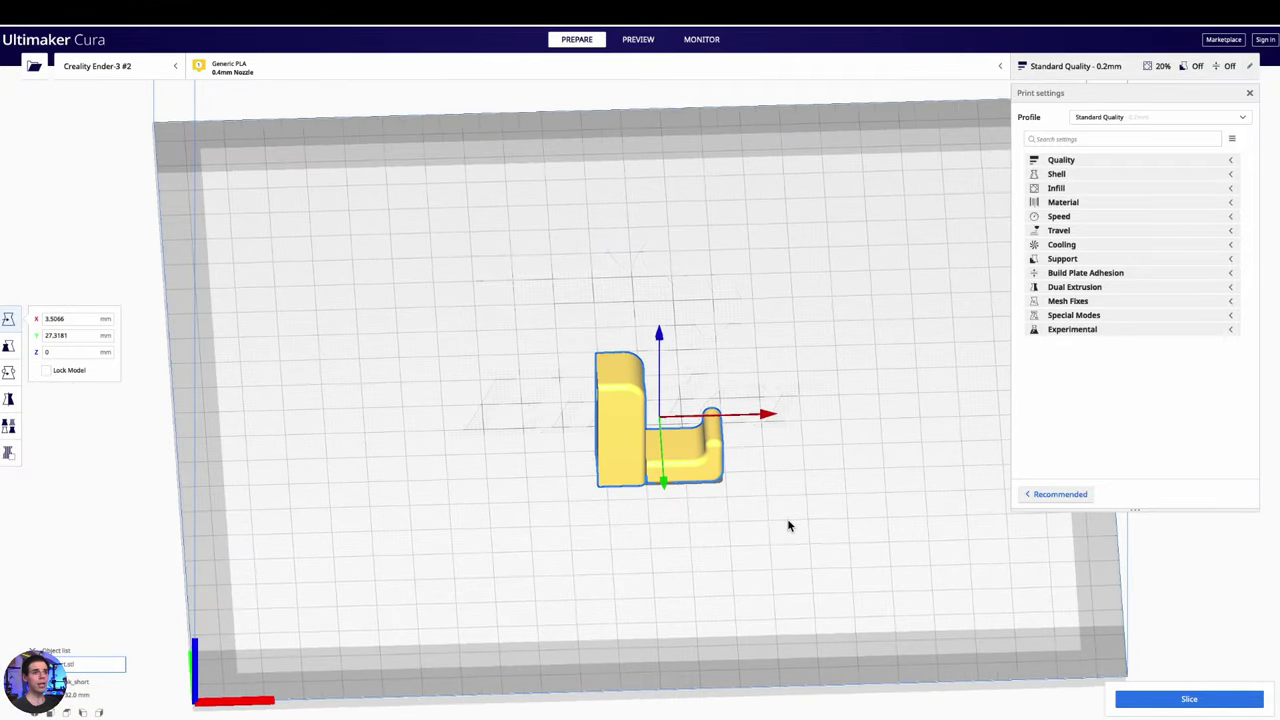
# - Inspect the upright hook's placement on the build plate from above and at an angle
pyautogui.rightClick(797, 498)
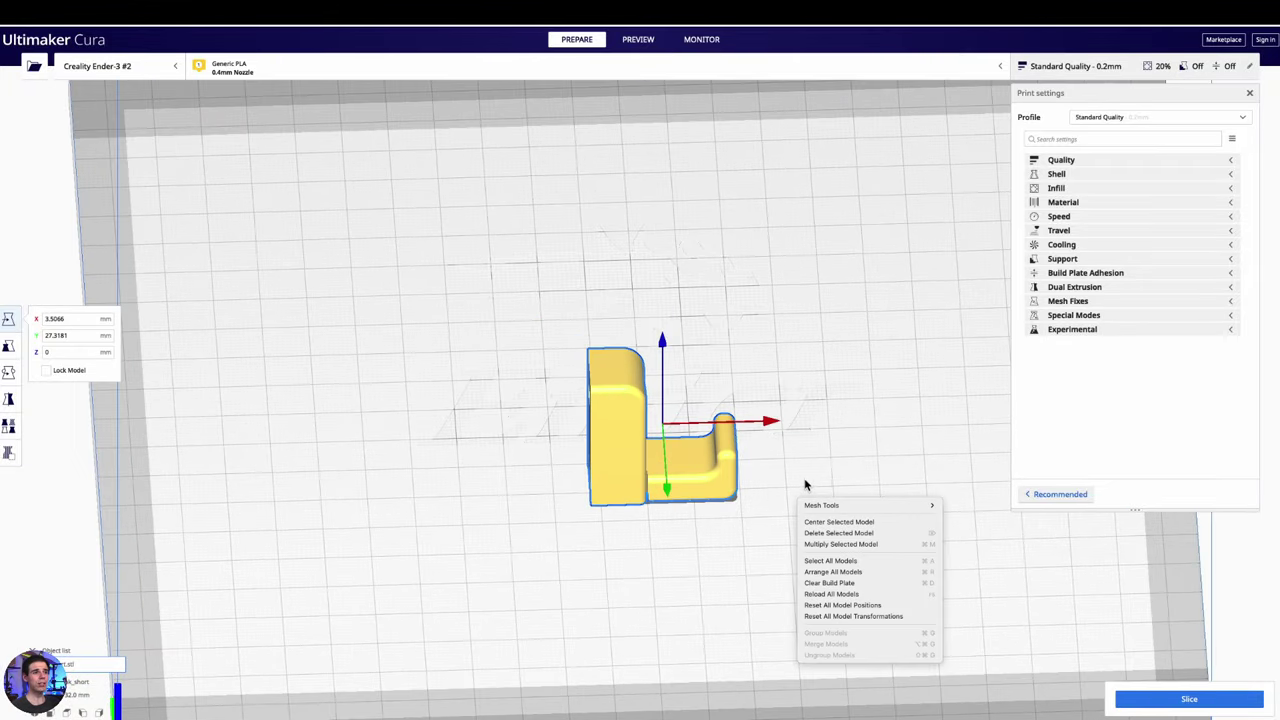
pyautogui.click(806, 475)
pyautogui.moveTo(806, 475); pyautogui.dragTo(769, 454, button='right')
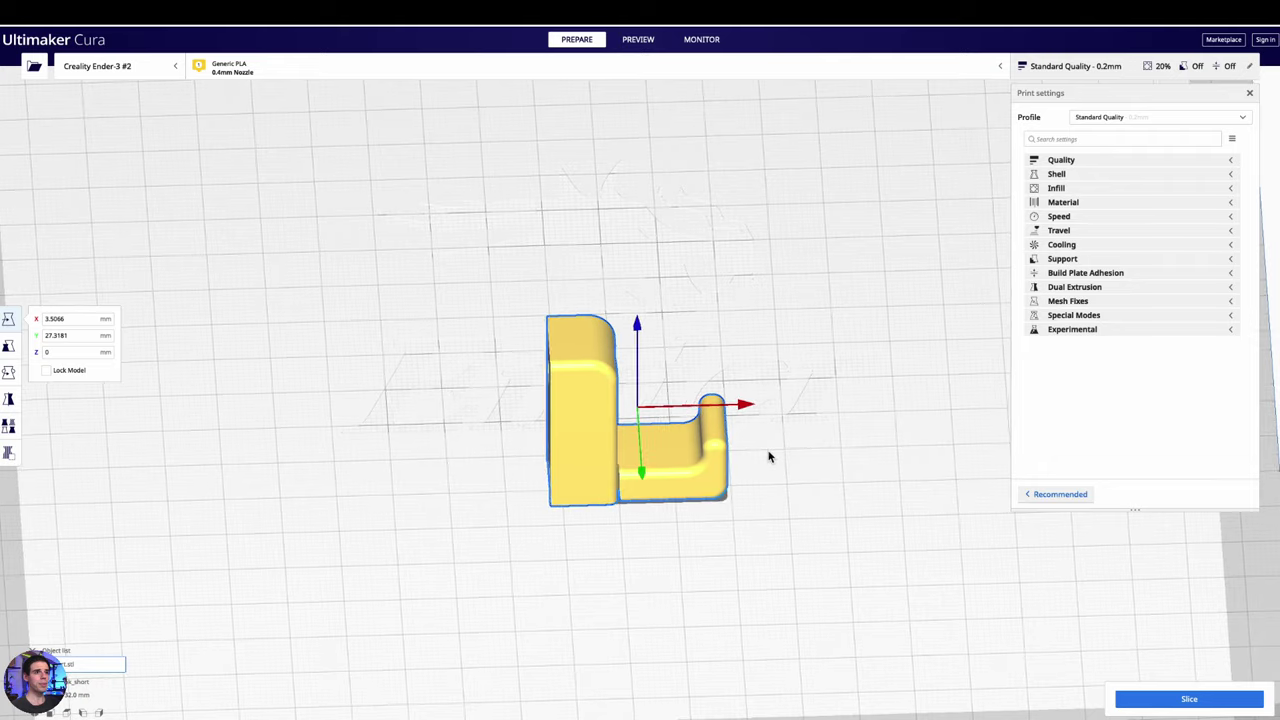
pyautogui.scroll(-3, 766, 451)
pyautogui.scroll(2, 765, 458)
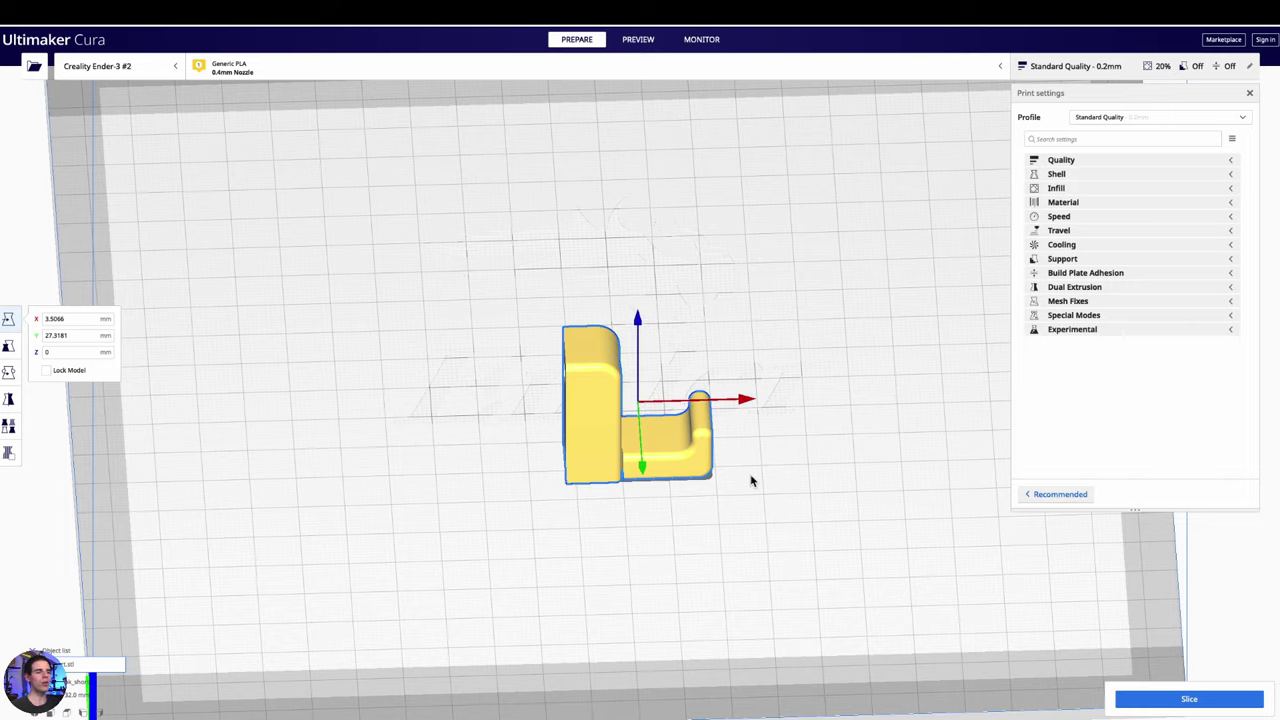
pyautogui.scroll(-3, 750, 479)
pyautogui.moveTo(749, 480); pyautogui.dragTo(774, 494, button='right')
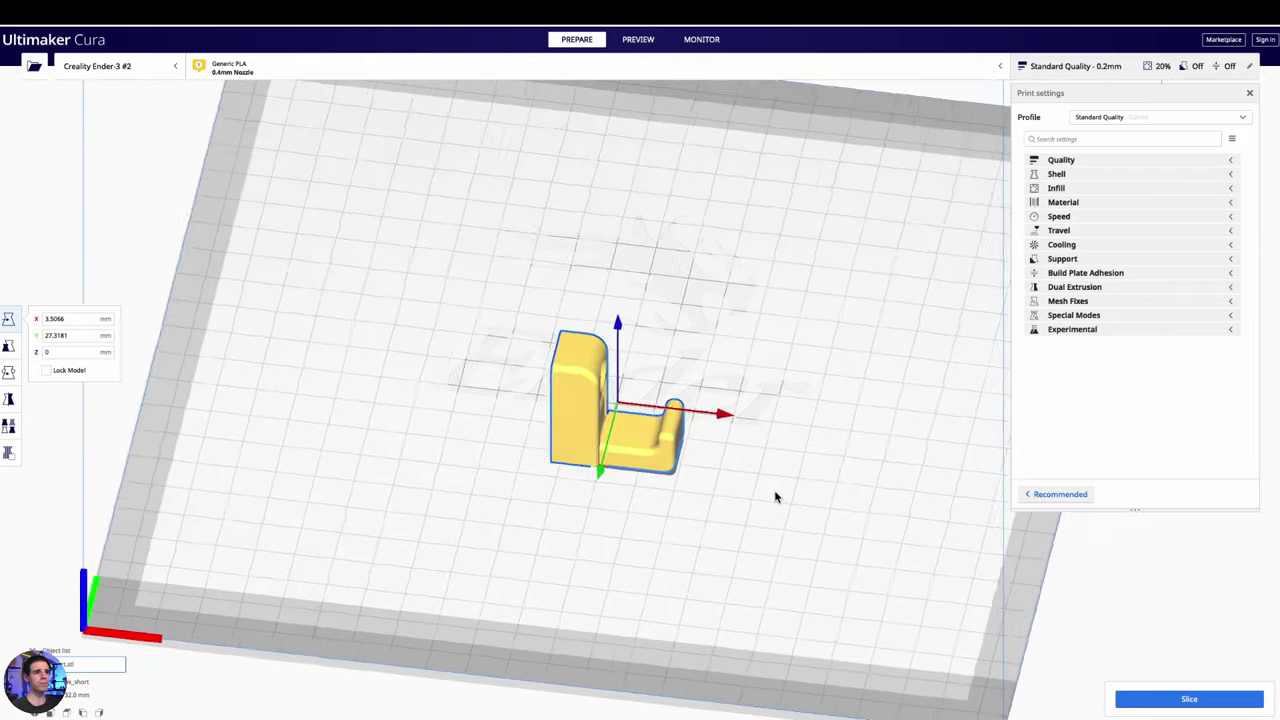
pyautogui.scroll(3, 770, 493)
pyautogui.scroll(1, 768, 492)
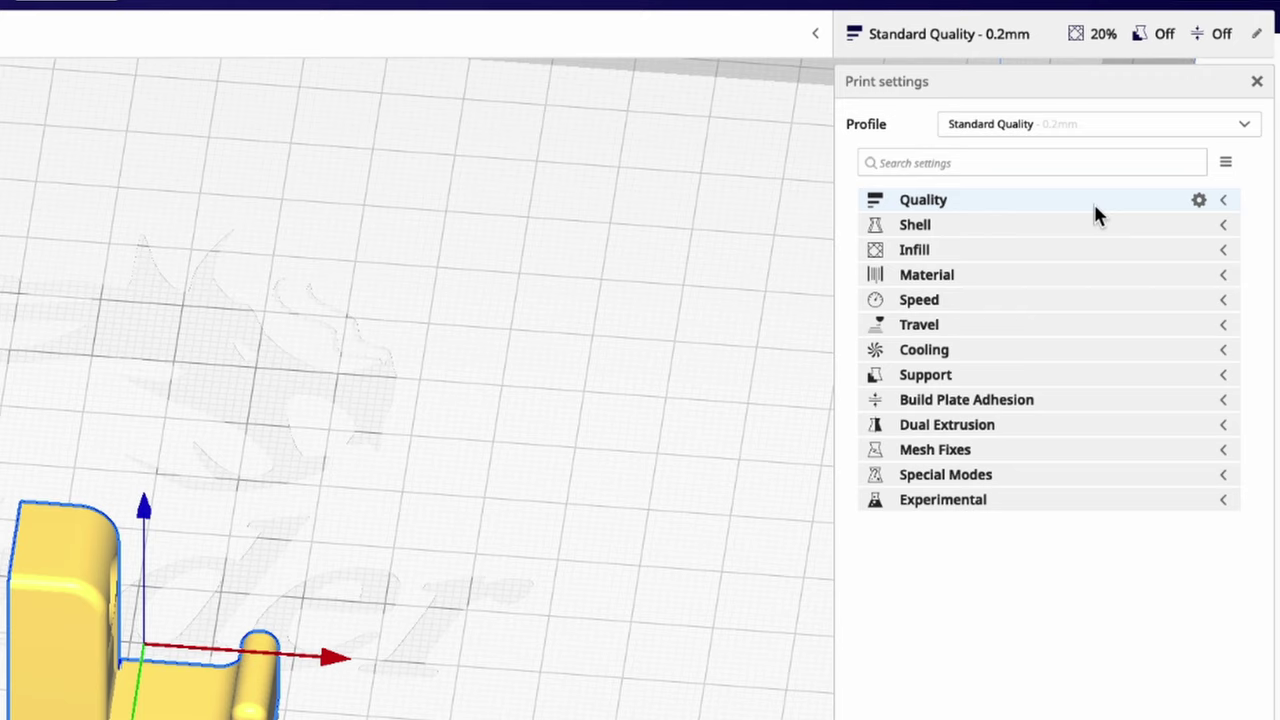
# - Look through the Quality, Shell and Infill print settings, collapse Quality and Shell, and close the print settings
pyautogui.click(1047, 204)
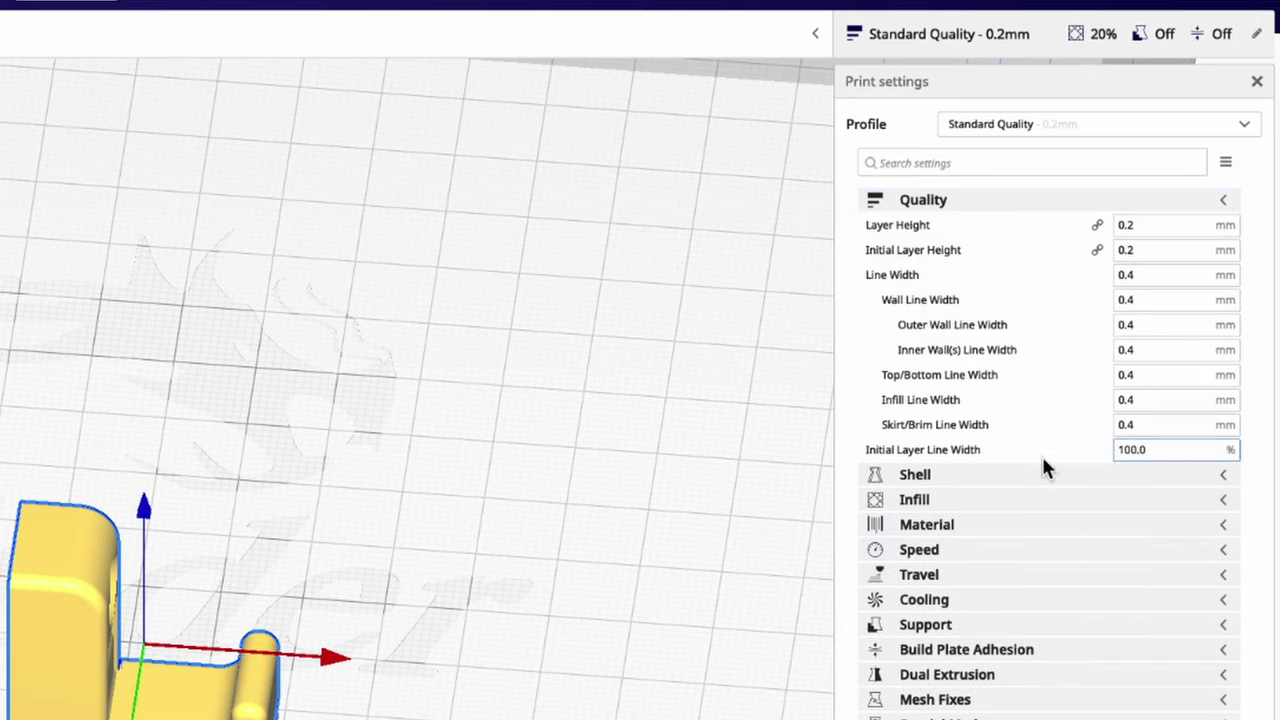
pyautogui.click(1006, 476)
pyautogui.scroll(-1, 1004, 494)
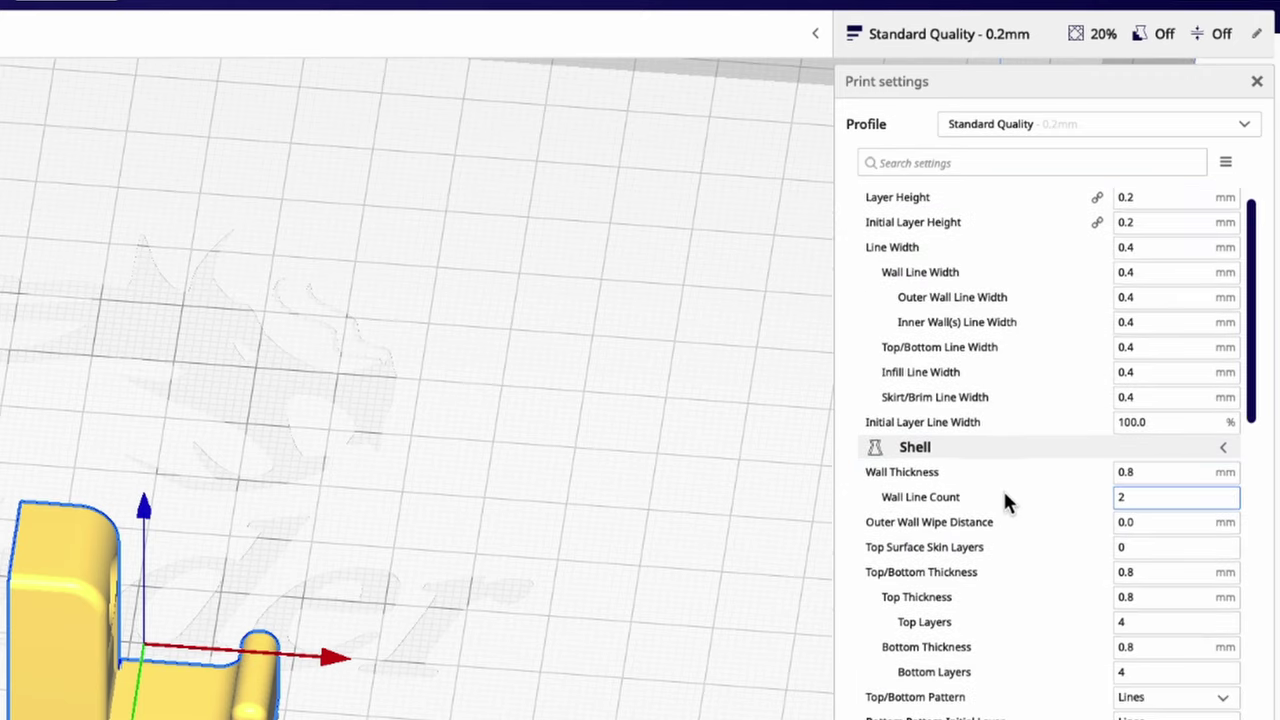
pyautogui.scroll(-10, 1005, 480)
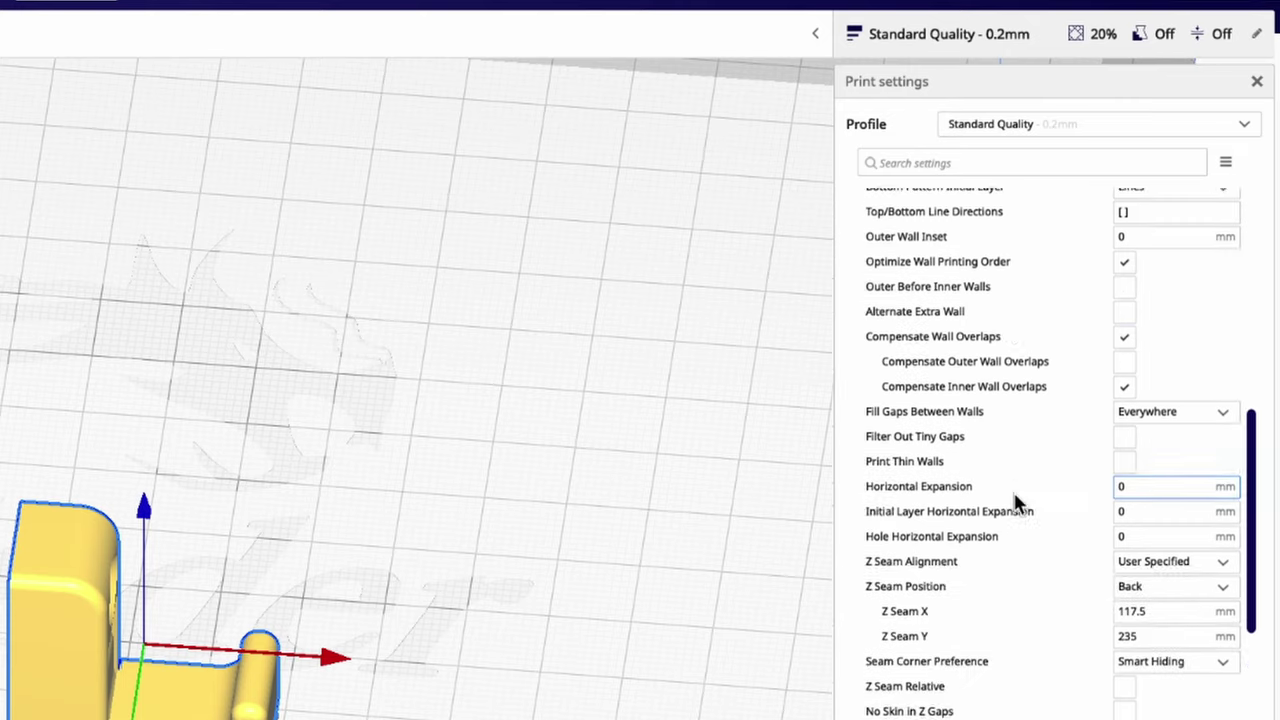
pyautogui.scroll(-5, 1016, 503)
pyautogui.click(1031, 578)
pyautogui.scroll(-5, 1033, 565)
pyautogui.scroll(15, 1028, 540)
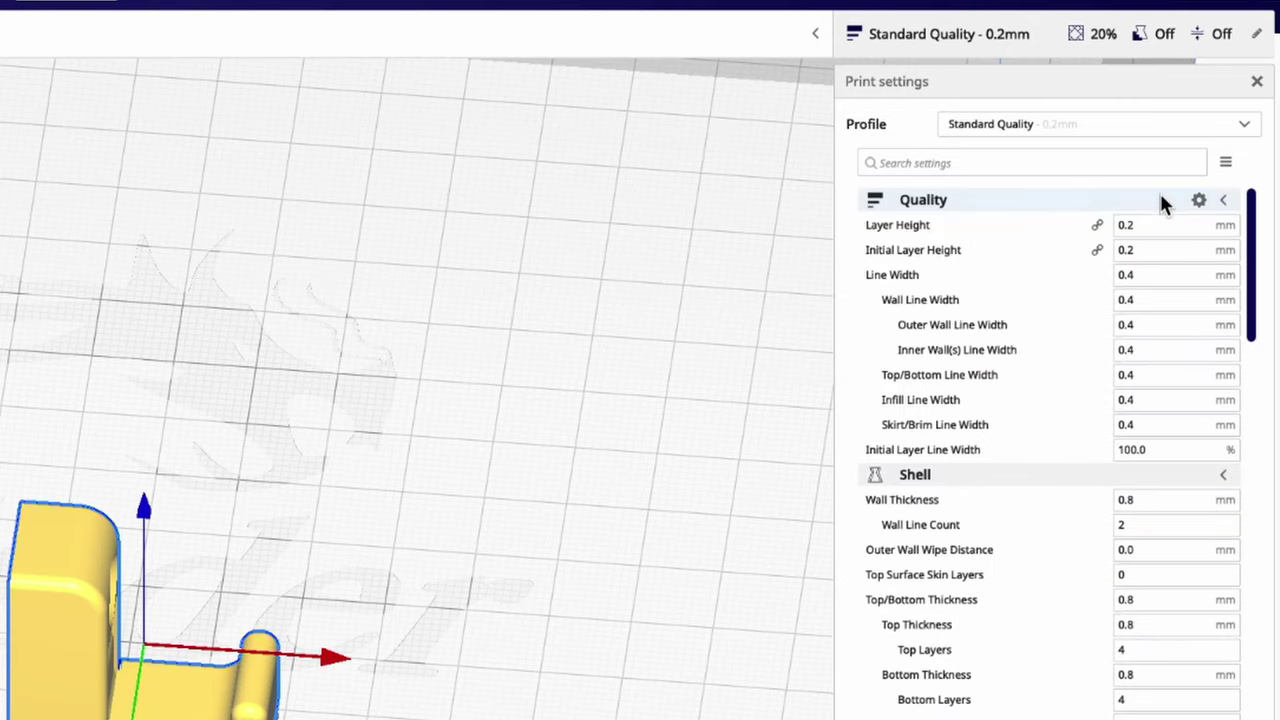
pyautogui.click(1161, 197)
pyautogui.click(1160, 226)
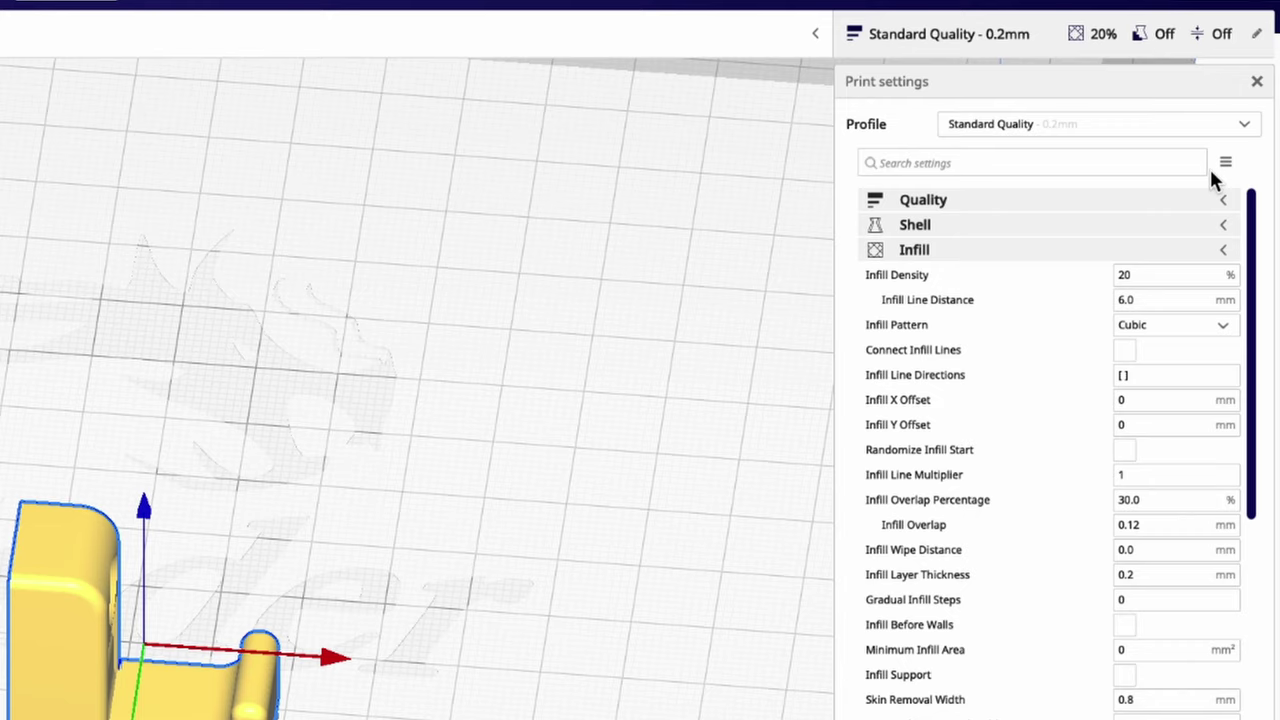
pyautogui.click(945, 48)
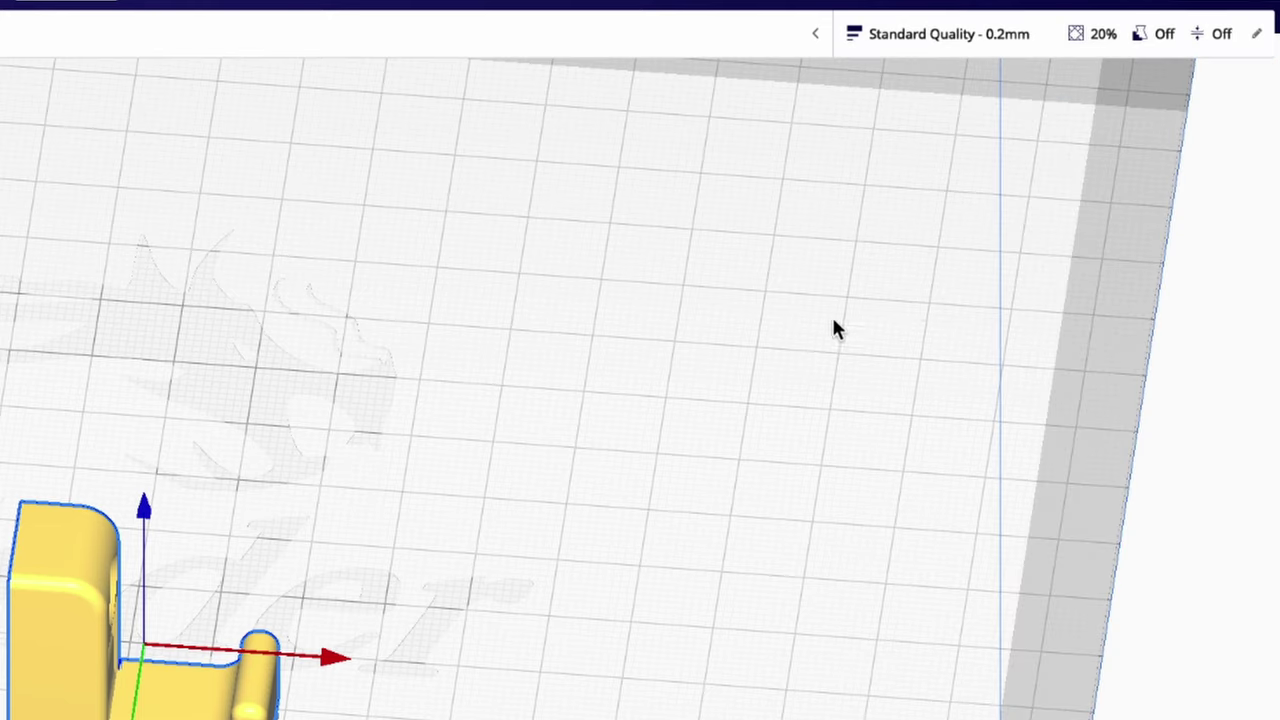
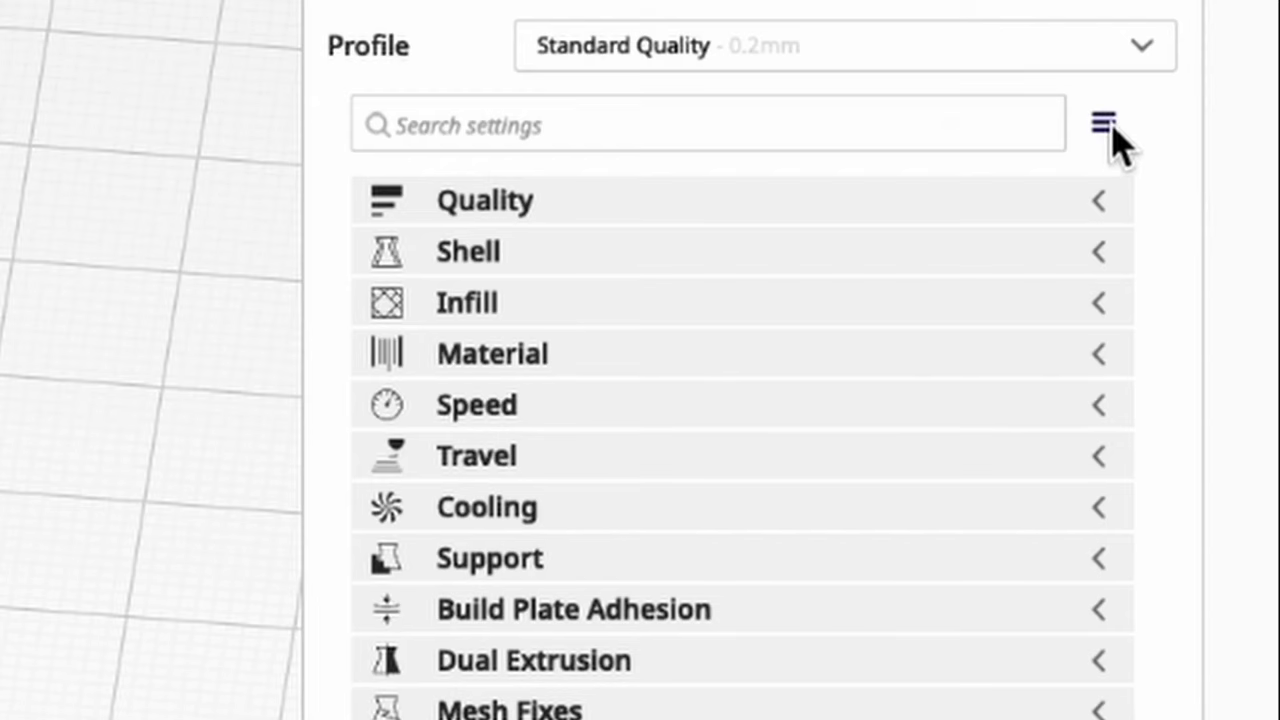
# - Limit the visible print settings to the Basic set and choose the Standard Quality - 0.2 mm profile
pyautogui.click(1106, 124)
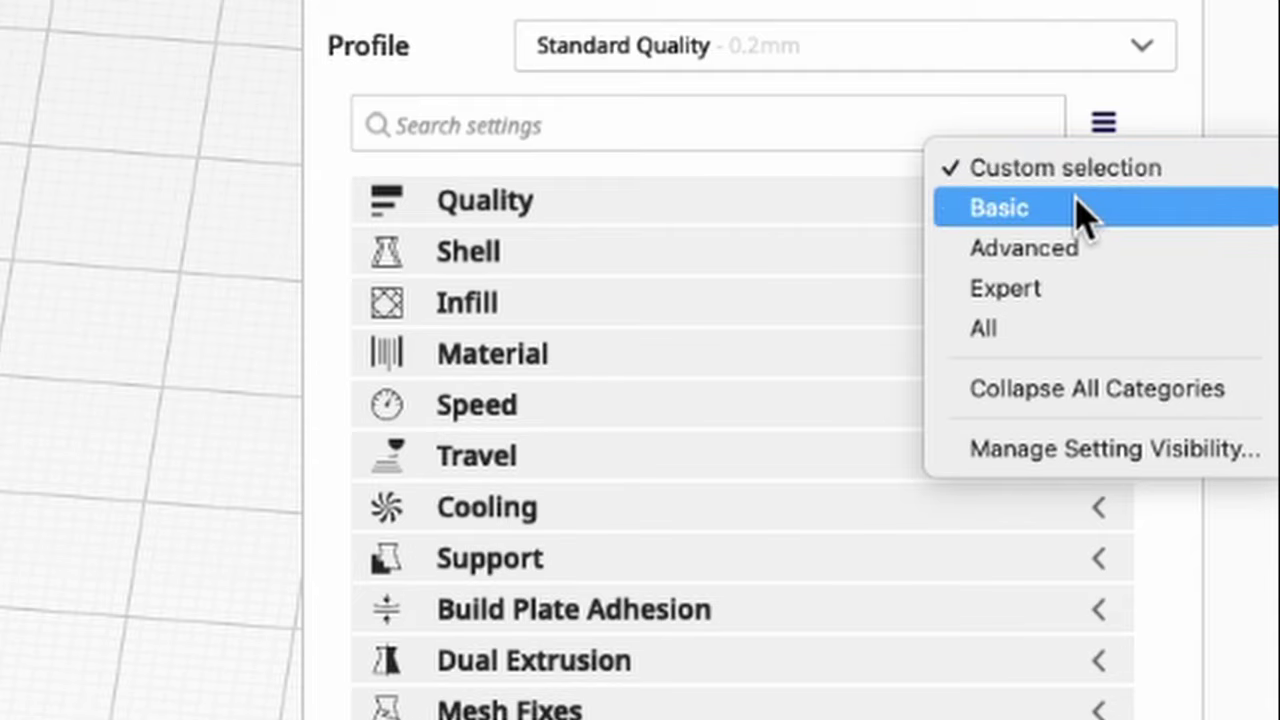
pyautogui.click(1030, 212)
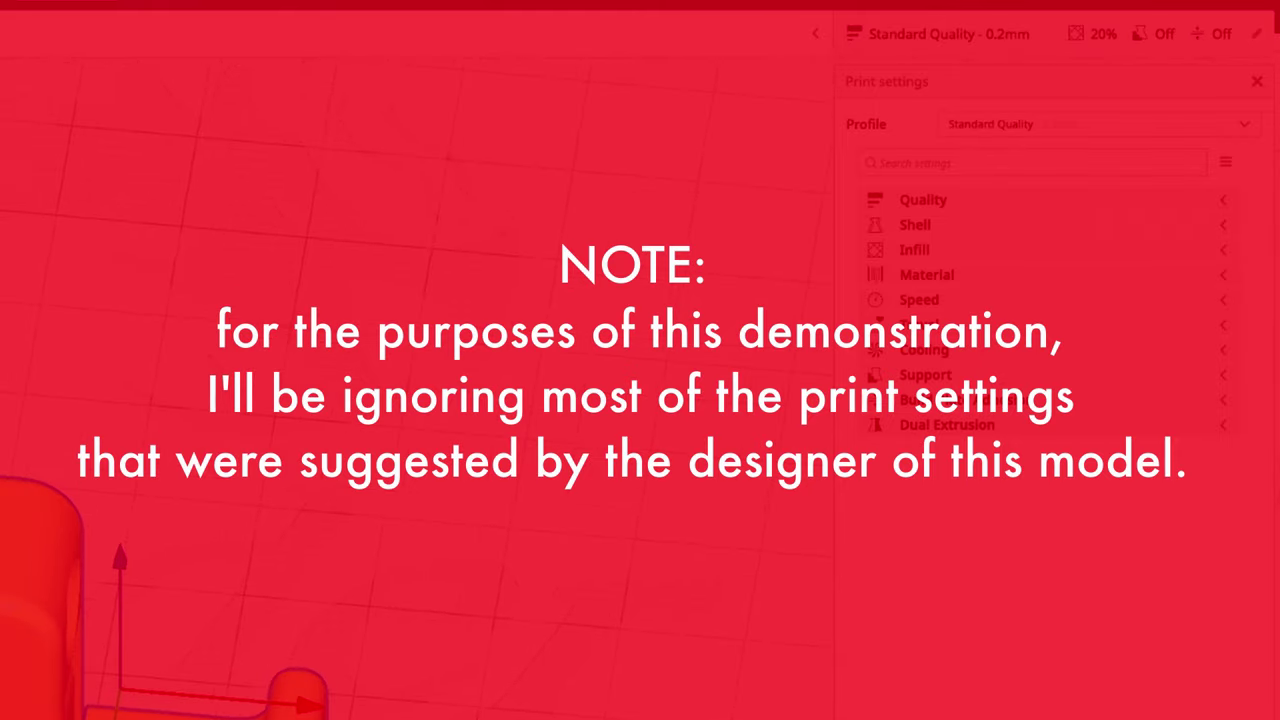
pyautogui.click(1247, 128)
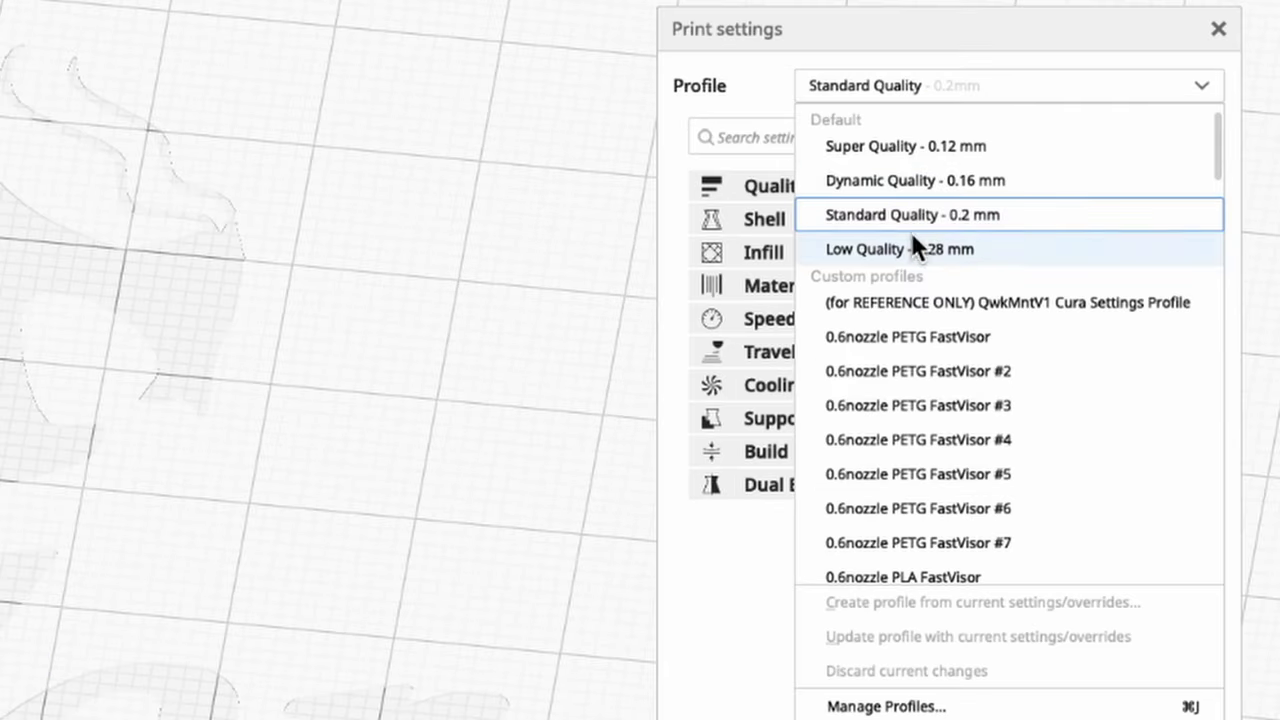
pyautogui.scroll(-10, 893, 306)
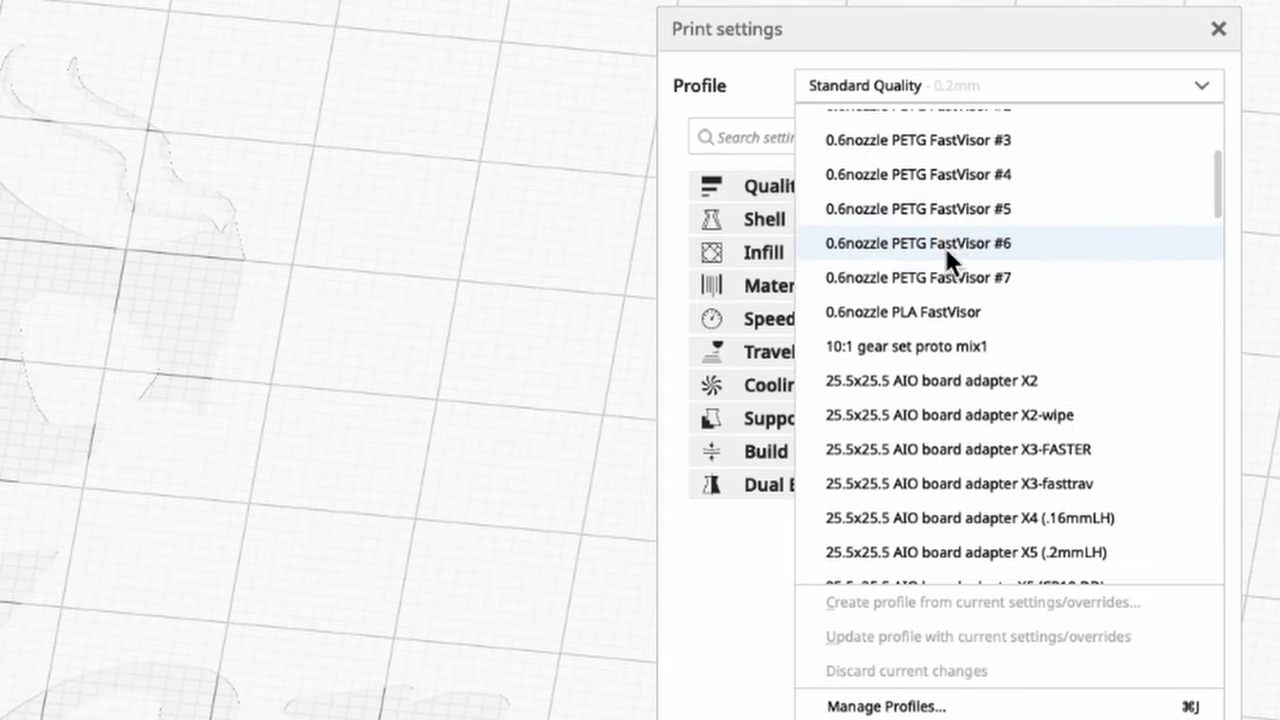
pyautogui.scroll(-9, 945, 320)
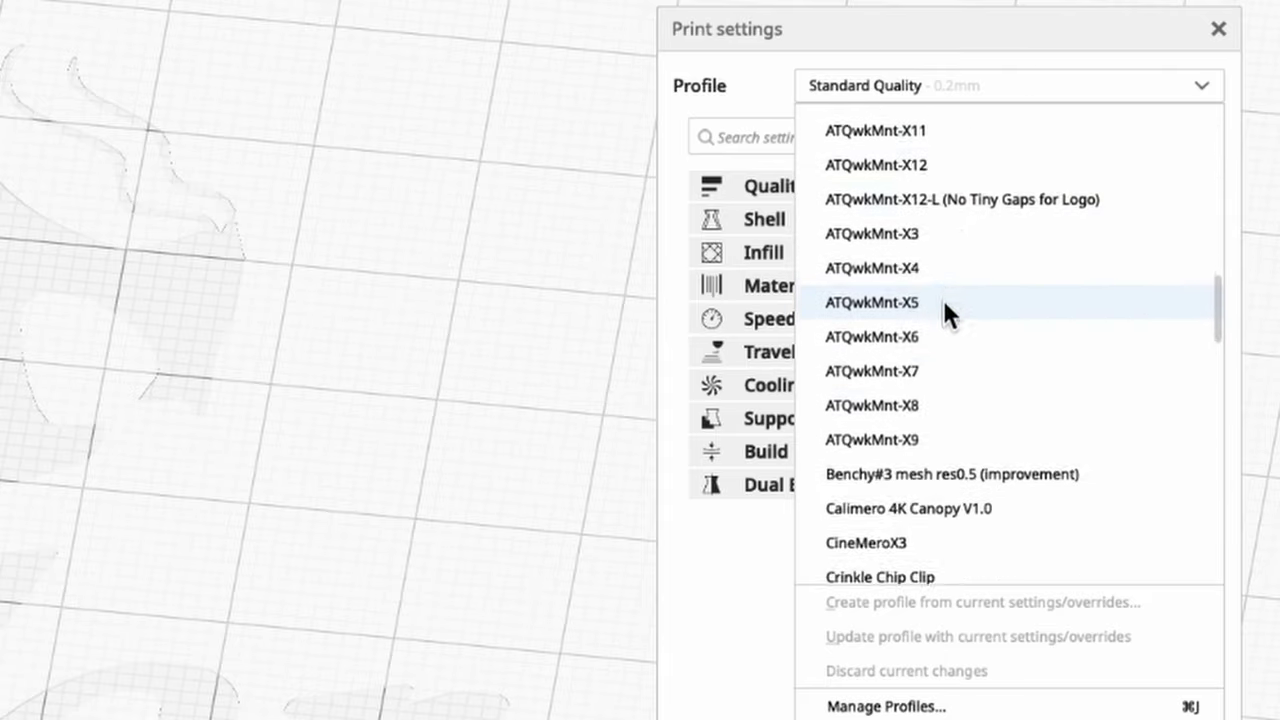
pyautogui.scroll(-15, 943, 365)
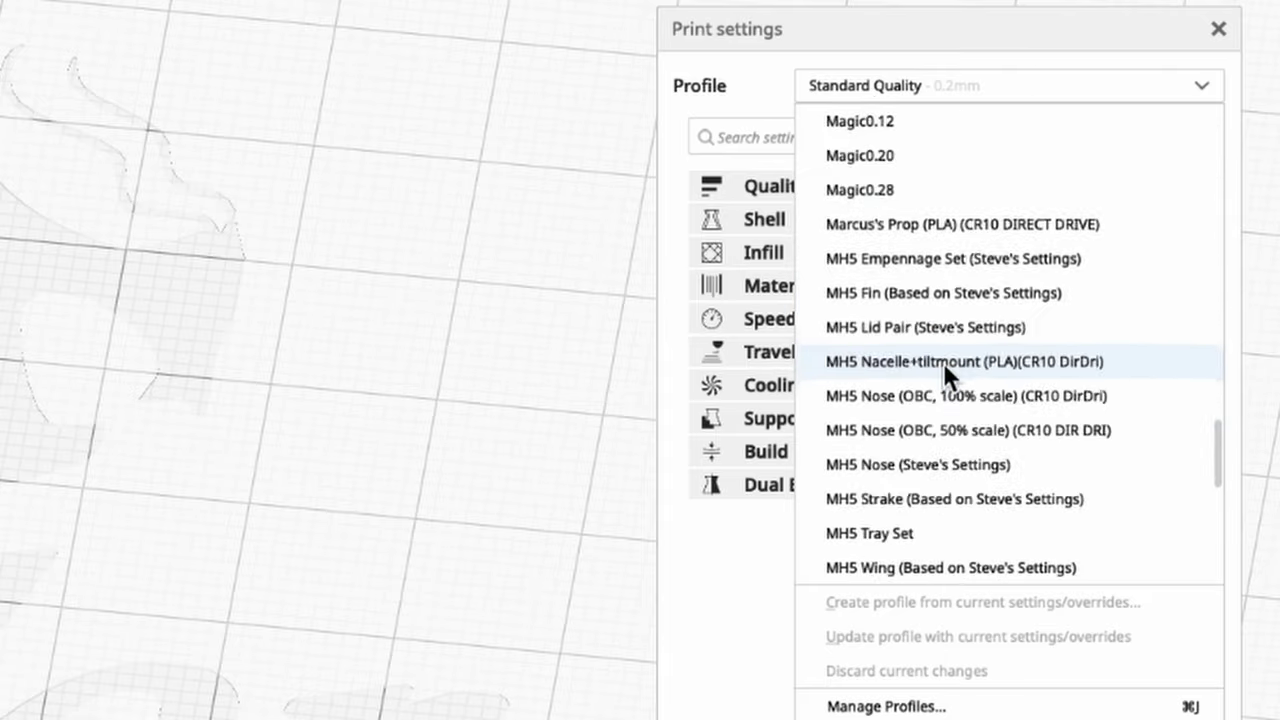
pyautogui.scroll(20, 939, 362)
pyautogui.scroll(15, 937, 360)
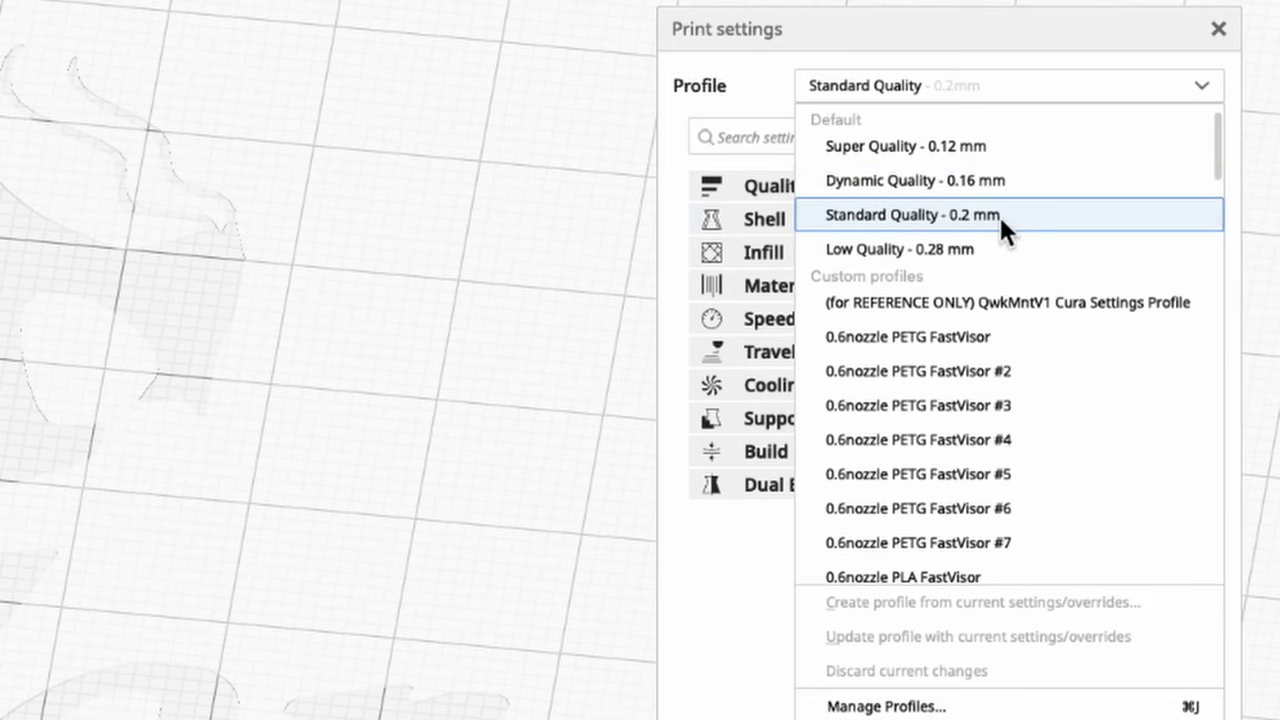
pyautogui.click(999, 214)
pyautogui.click(1003, 186)
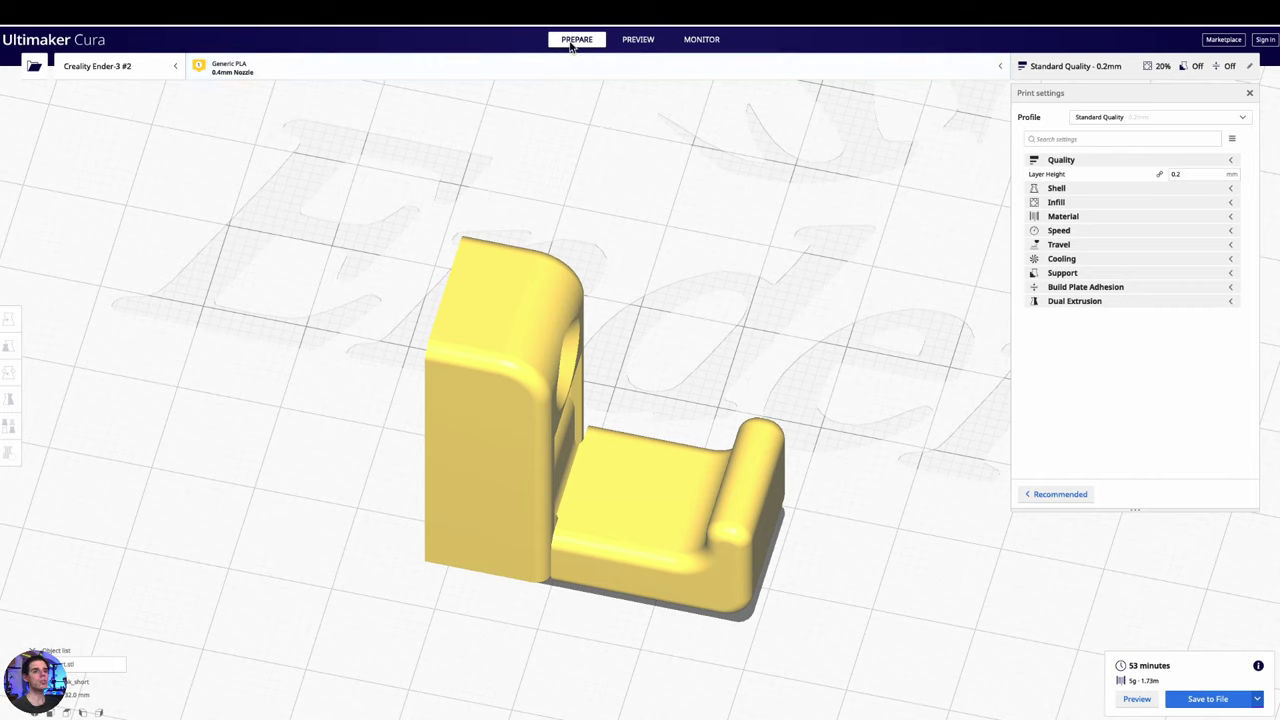
# - Check the extruder's material and nozzle size options, keeping PLA and the 0.4mm Nozzle
pyautogui.click(404, 69)
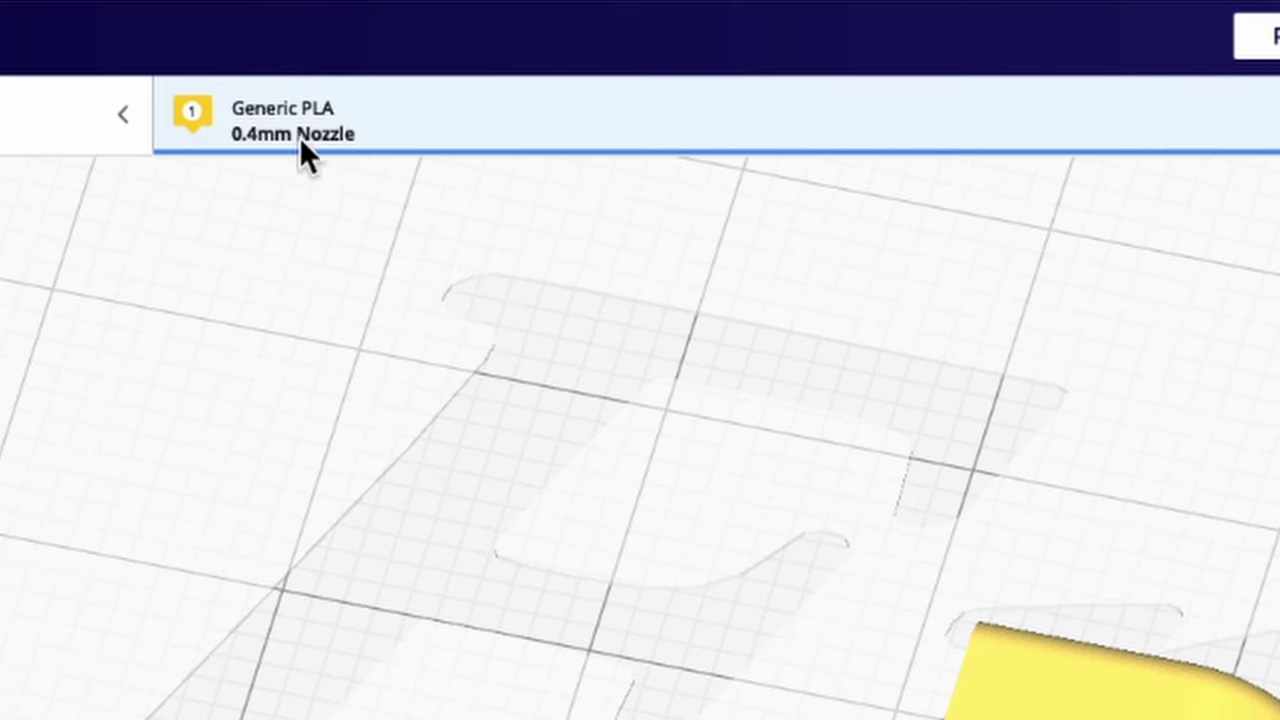
pyautogui.click(880, 118)
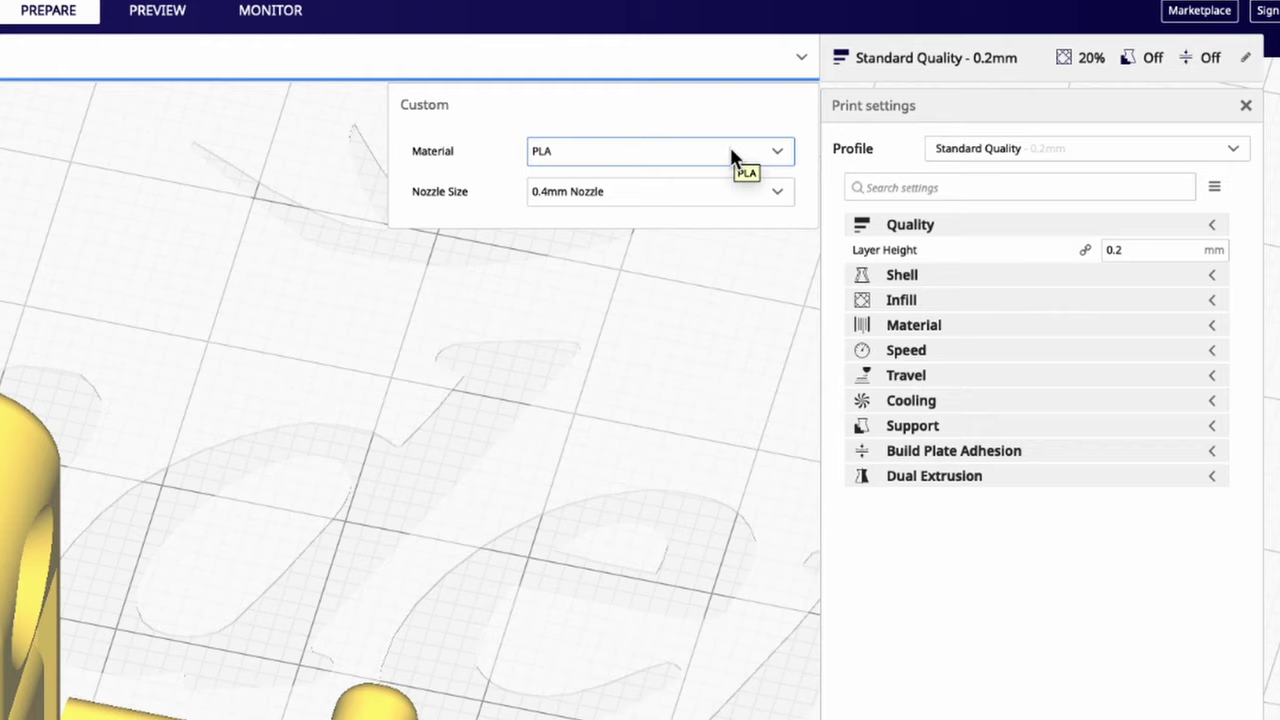
pyautogui.click(592, 194)
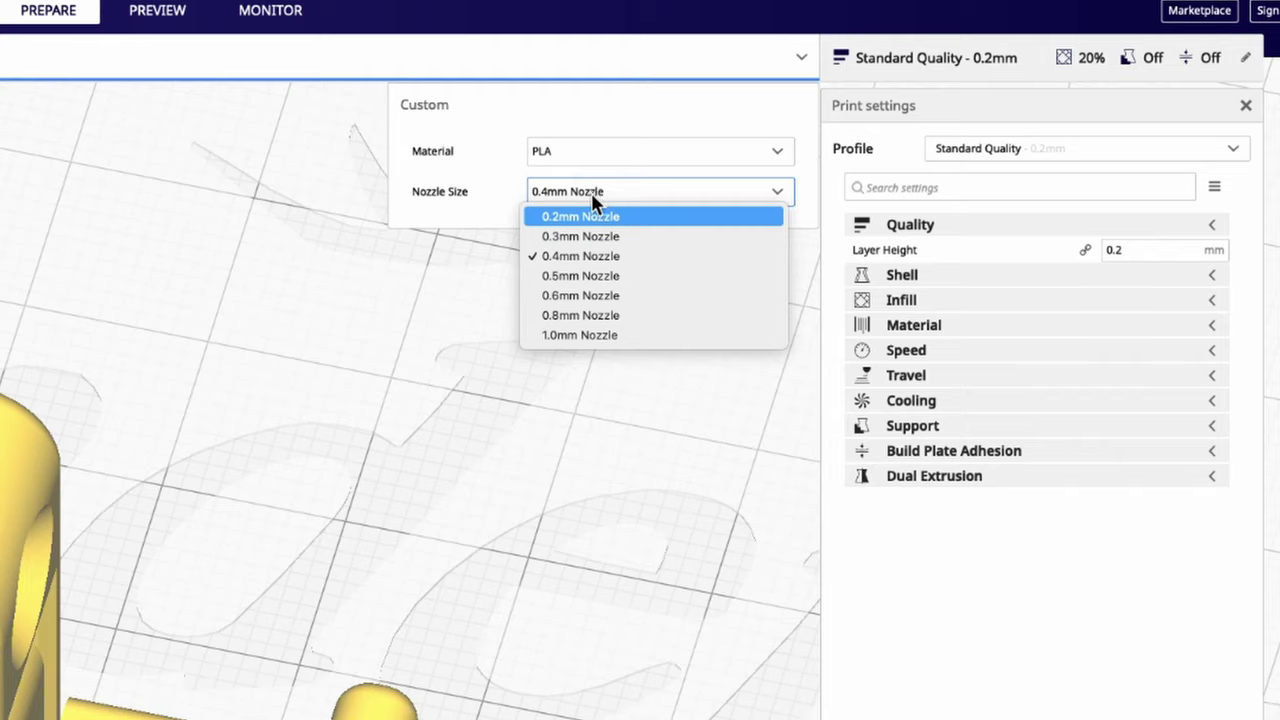
pyautogui.click(491, 197)
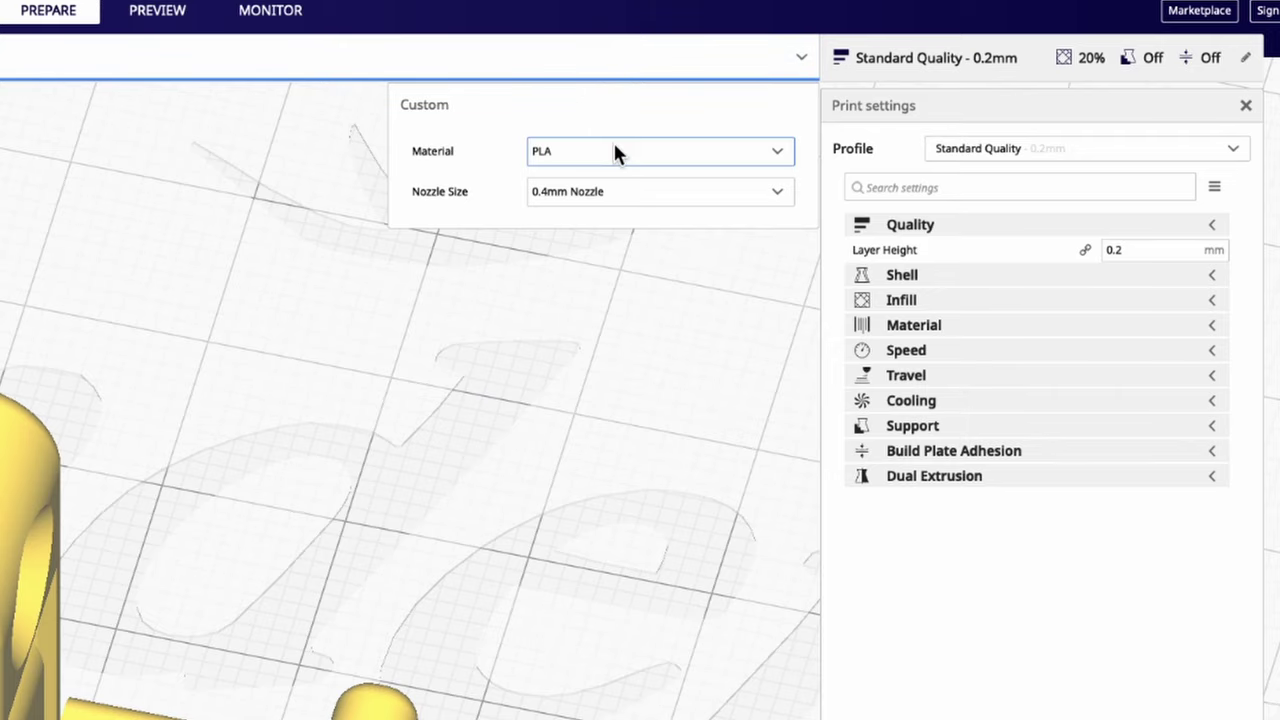
pyautogui.click(579, 158)
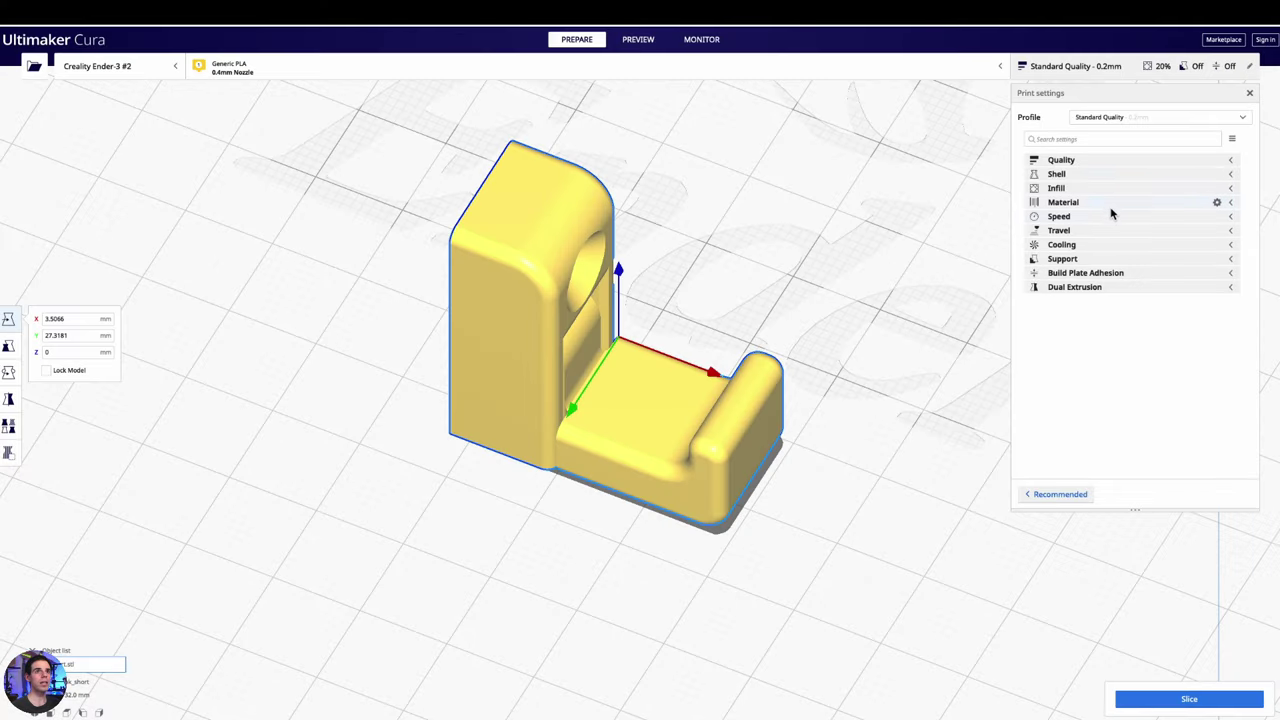
# - Slice the hook with the Standard Quality 0.2 mm profile and open the sliced preview
pyautogui.click(1205, 128)
pyautogui.click(1166, 168)
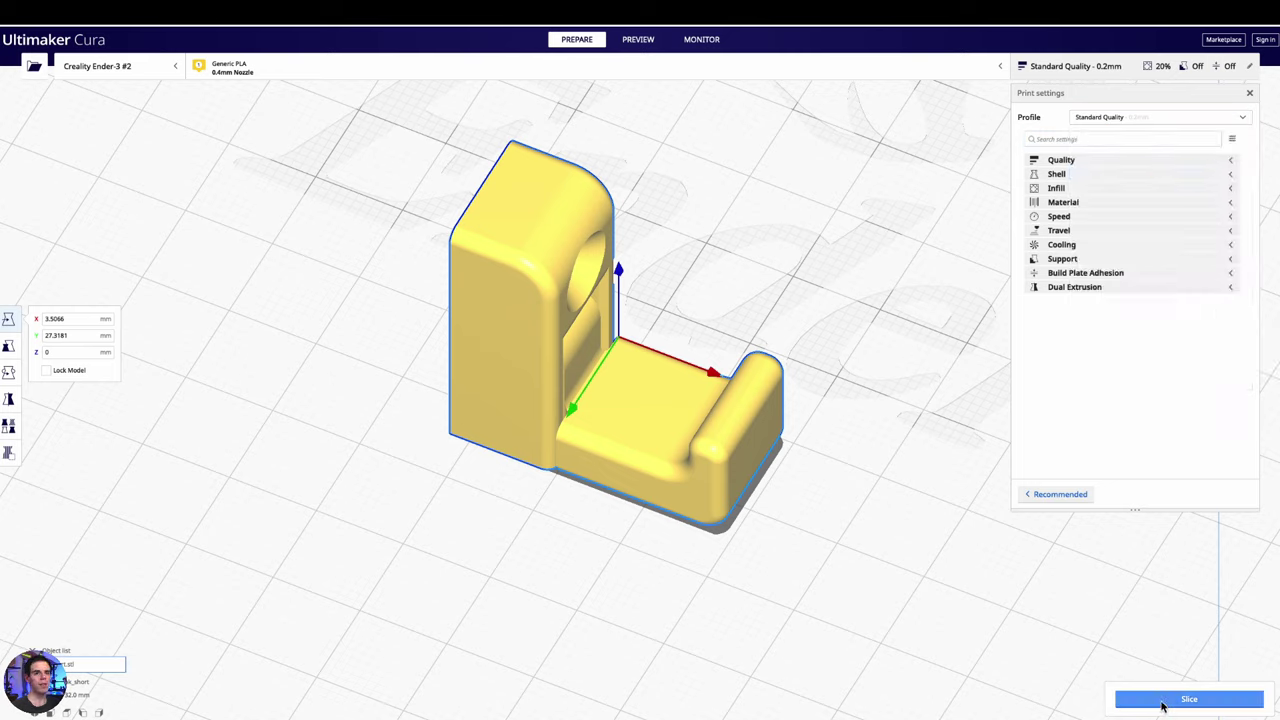
pyautogui.click(1162, 705)
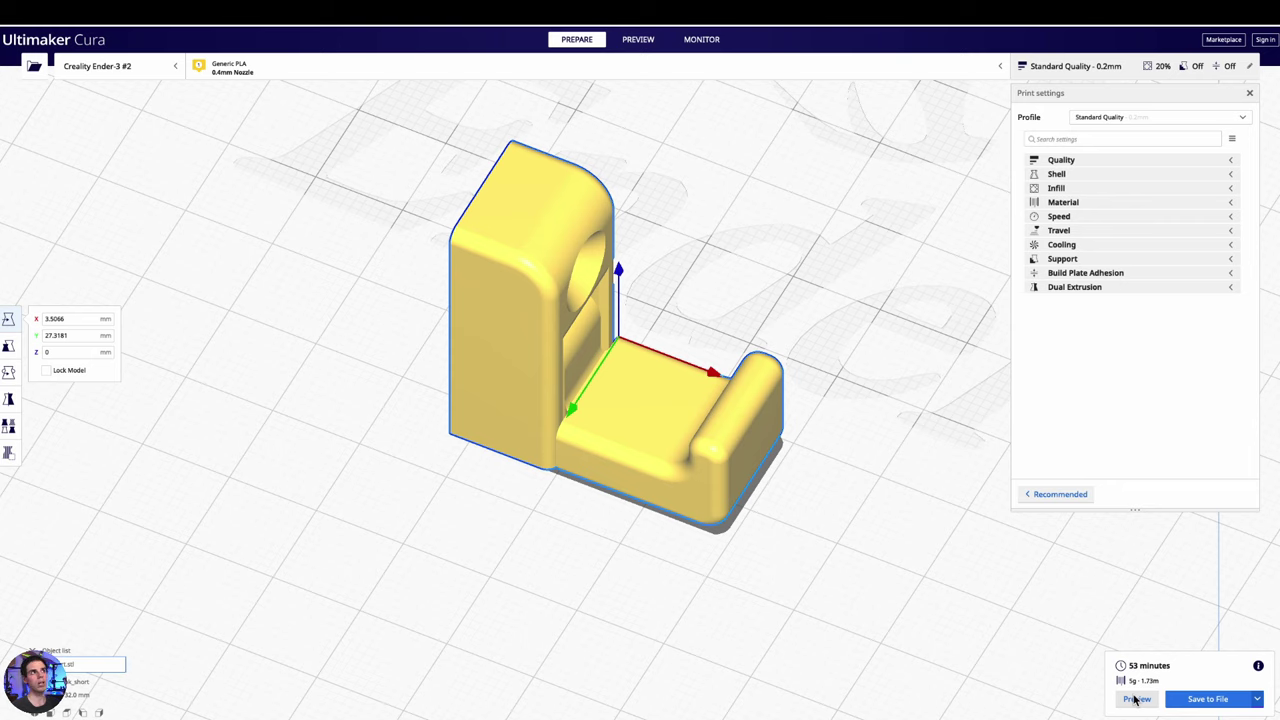
pyautogui.click(1136, 699)
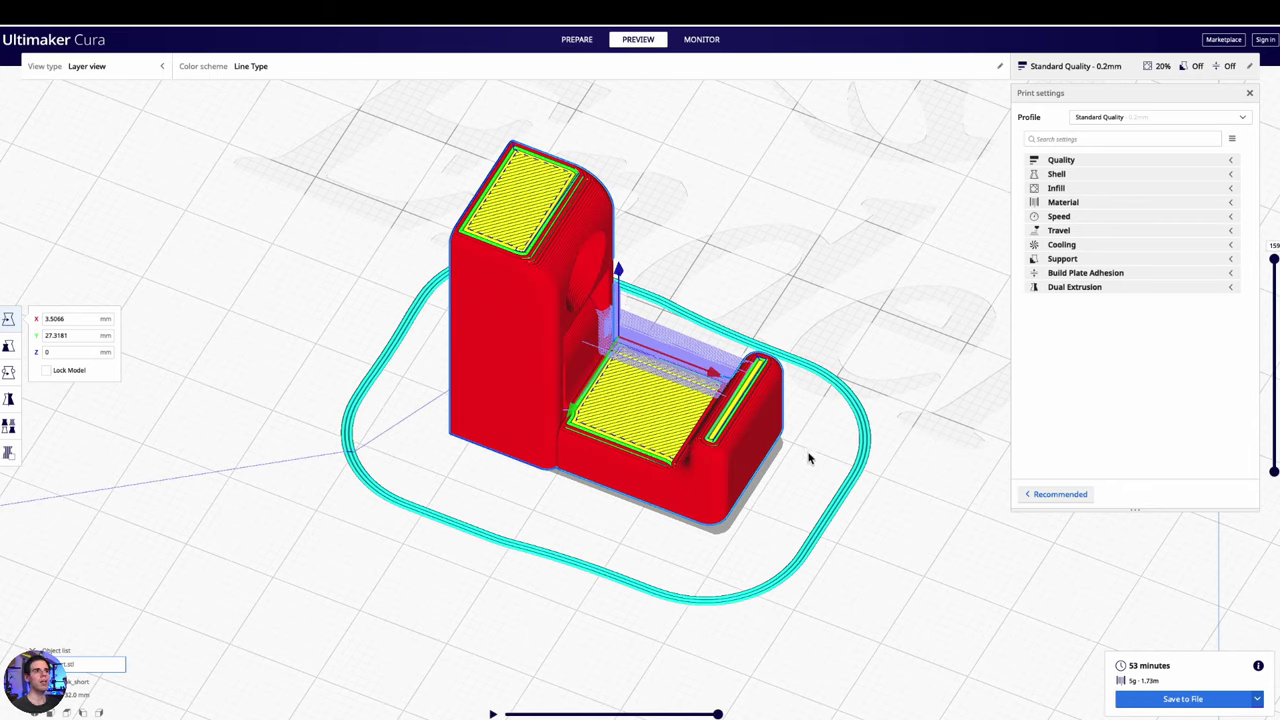
# - Examine the sliced hook in layer view and show the Line Type colour scheme legend
pyautogui.moveTo(565, 484)
pyautogui.mouseDown(button='right')
pyautogui.moveTo(586, 514)
pyautogui.moveTo(570, 470)
pyautogui.mouseUp(button='right')
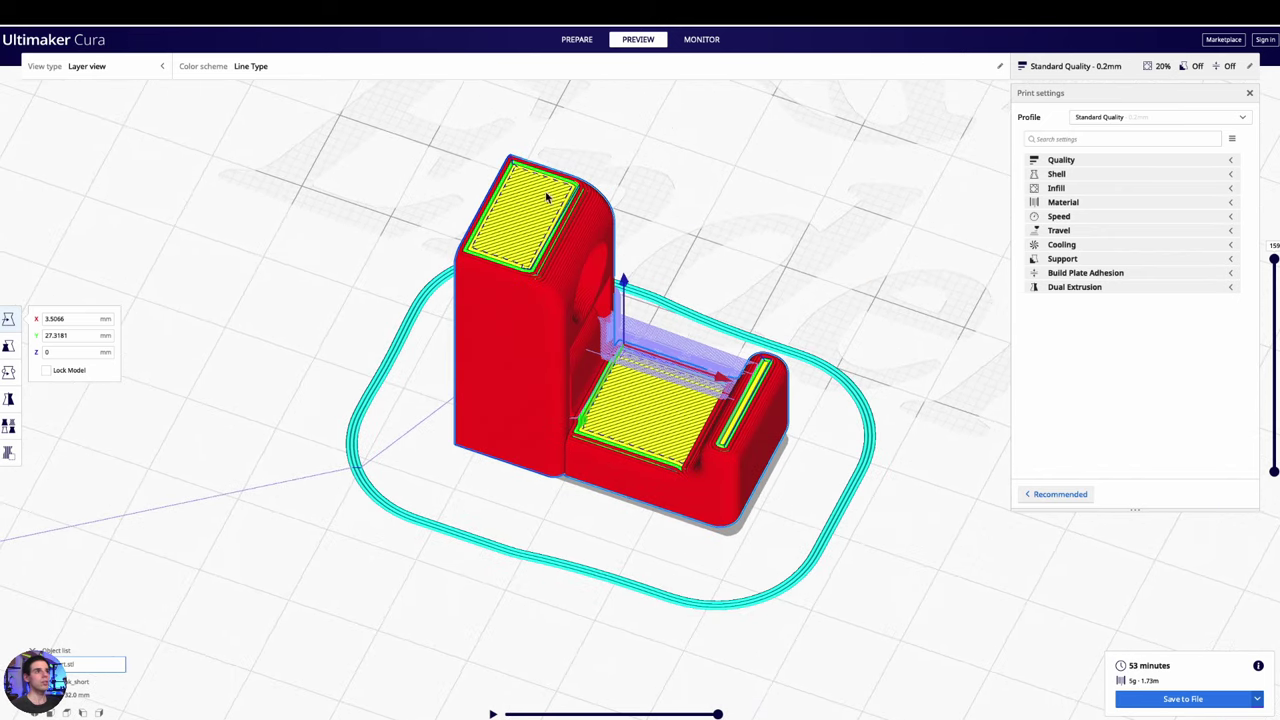
pyautogui.moveTo(600, 310); pyautogui.dragTo(538, 234, button='right')
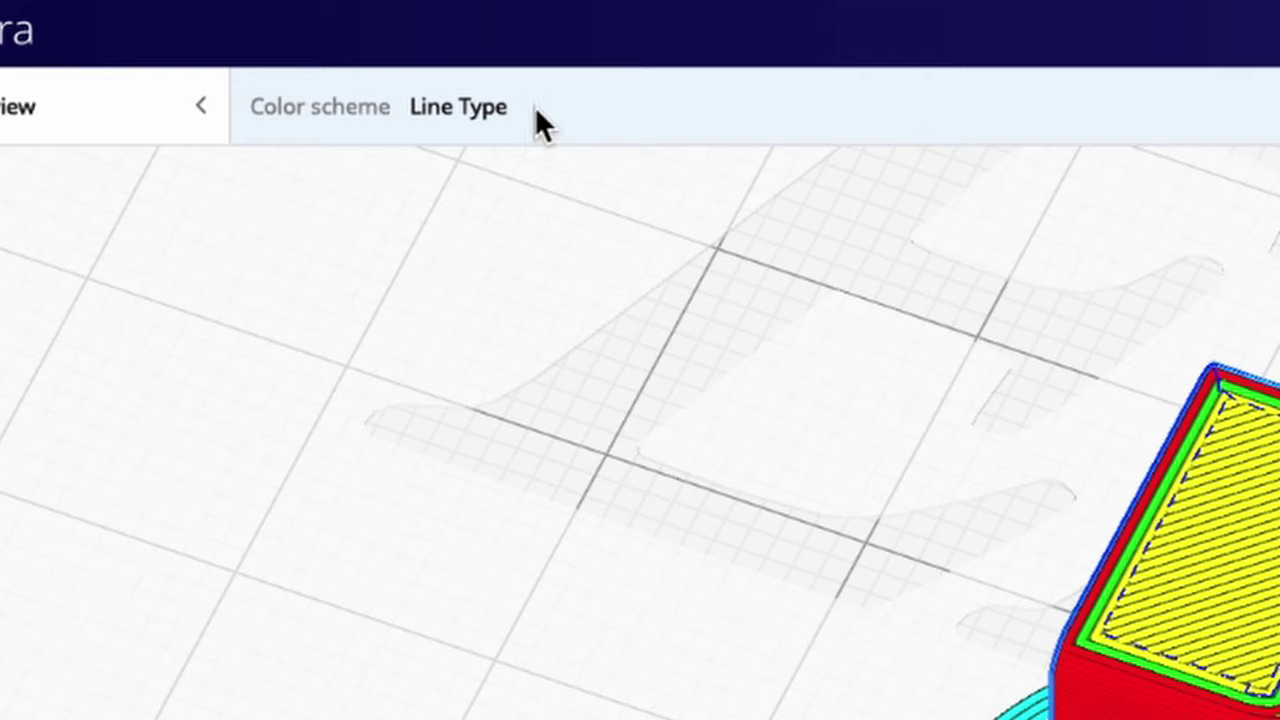
pyautogui.click(536, 106)
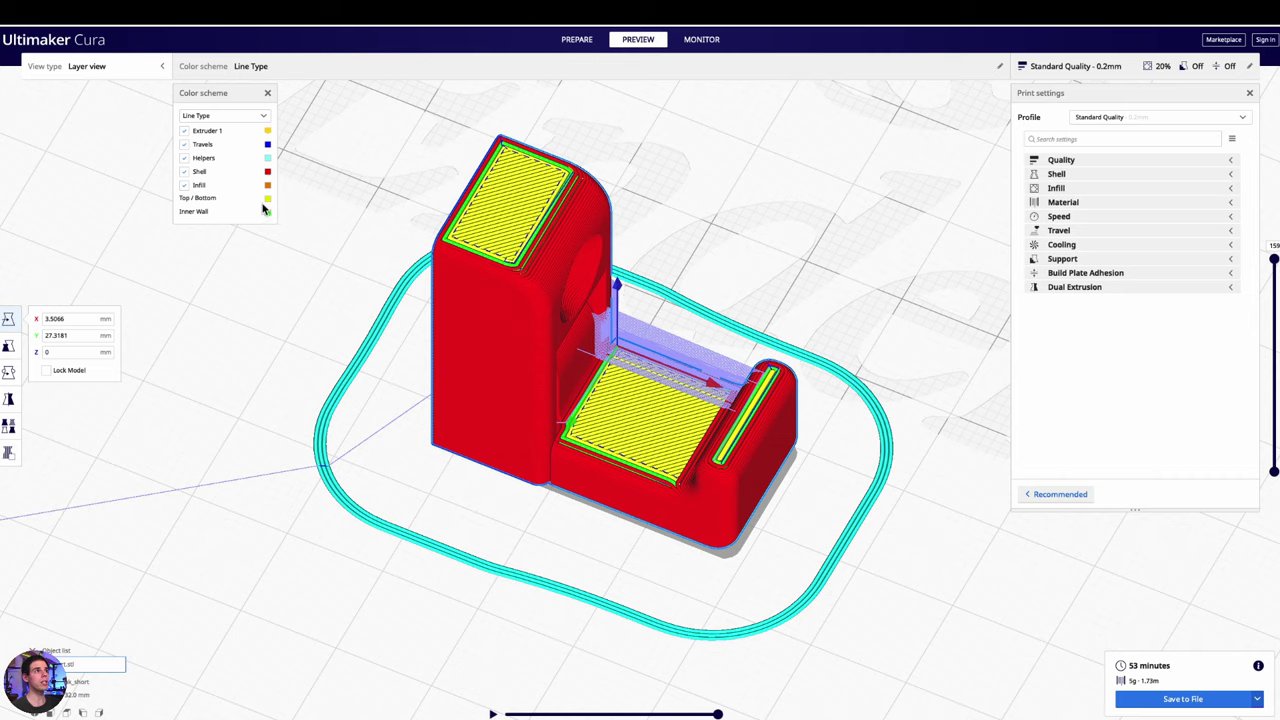
pyautogui.scroll(3, 583, 303)
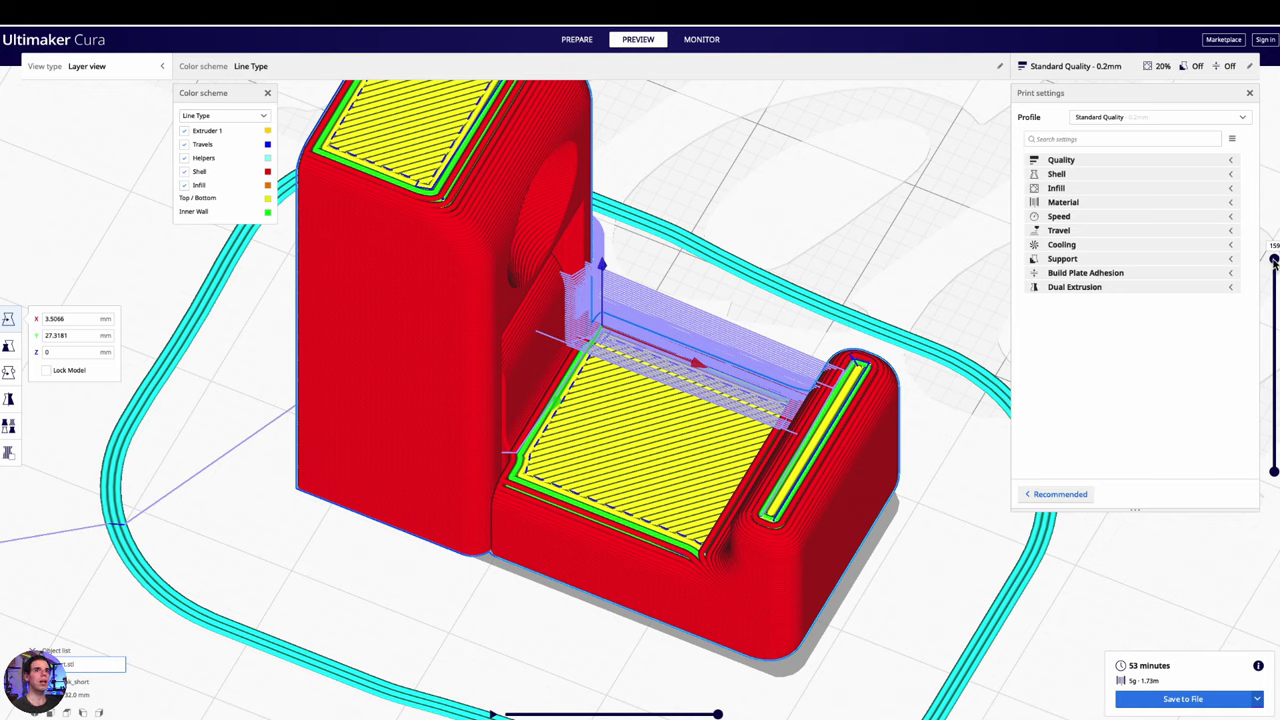
# - Lower the preview to layer 73 and step up to layer 84 to examine the hook's internal structure
pyautogui.moveTo(1275, 265); pyautogui.dragTo(1274, 370)
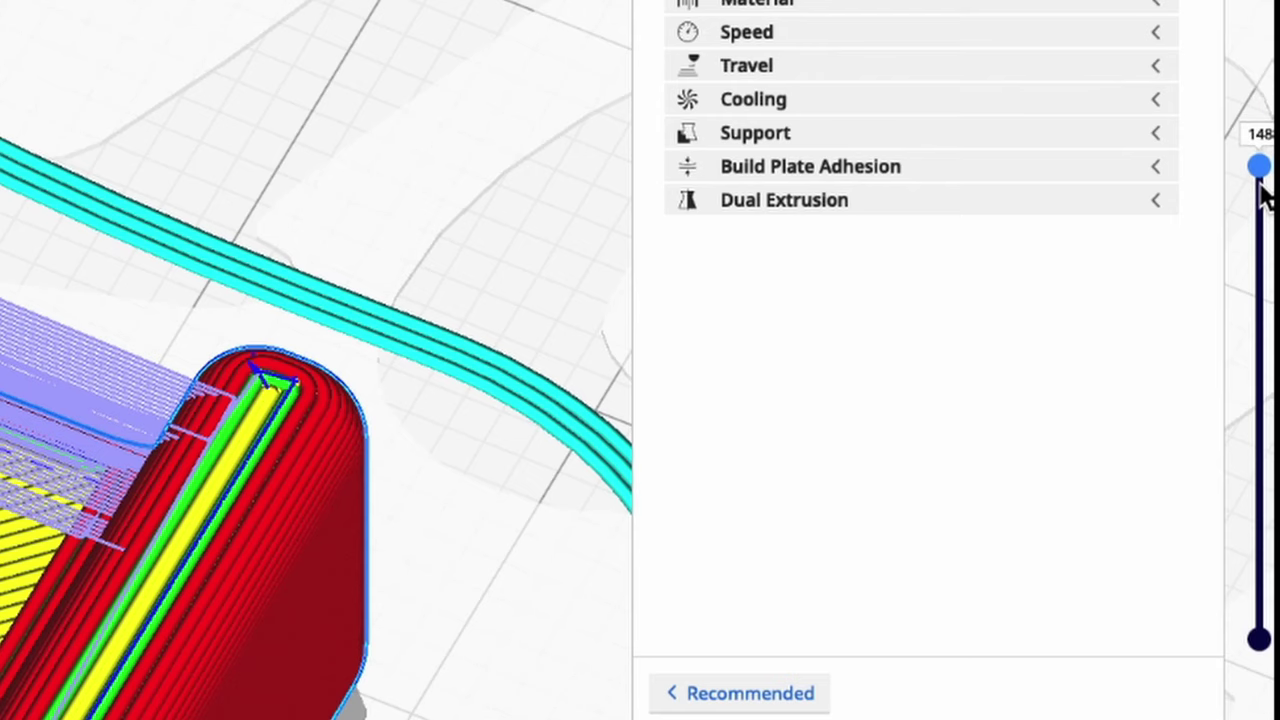
pyautogui.scroll(11, 1275, 371)
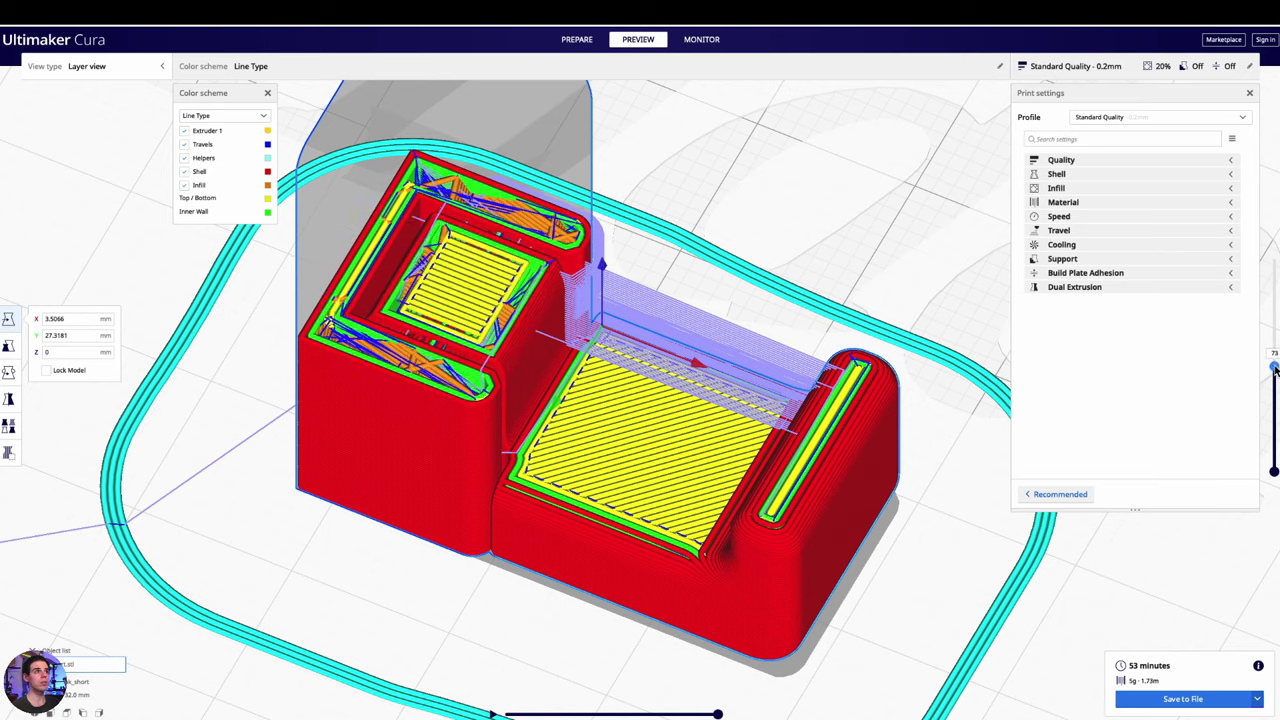
pyautogui.scroll(7, 1275, 371)
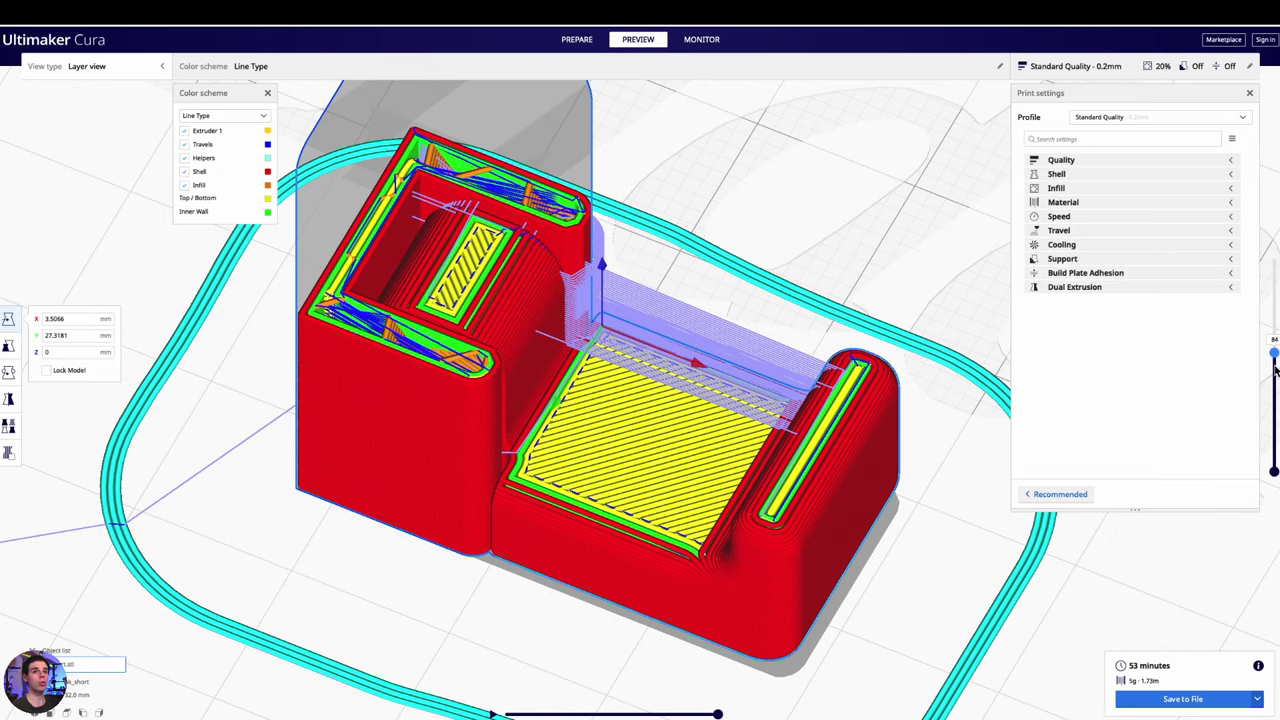
# - Lower the layer preview from layer 84 to layer 59 and examine the hook's internal walls and infill
pyautogui.scroll(-11, 1275, 371)
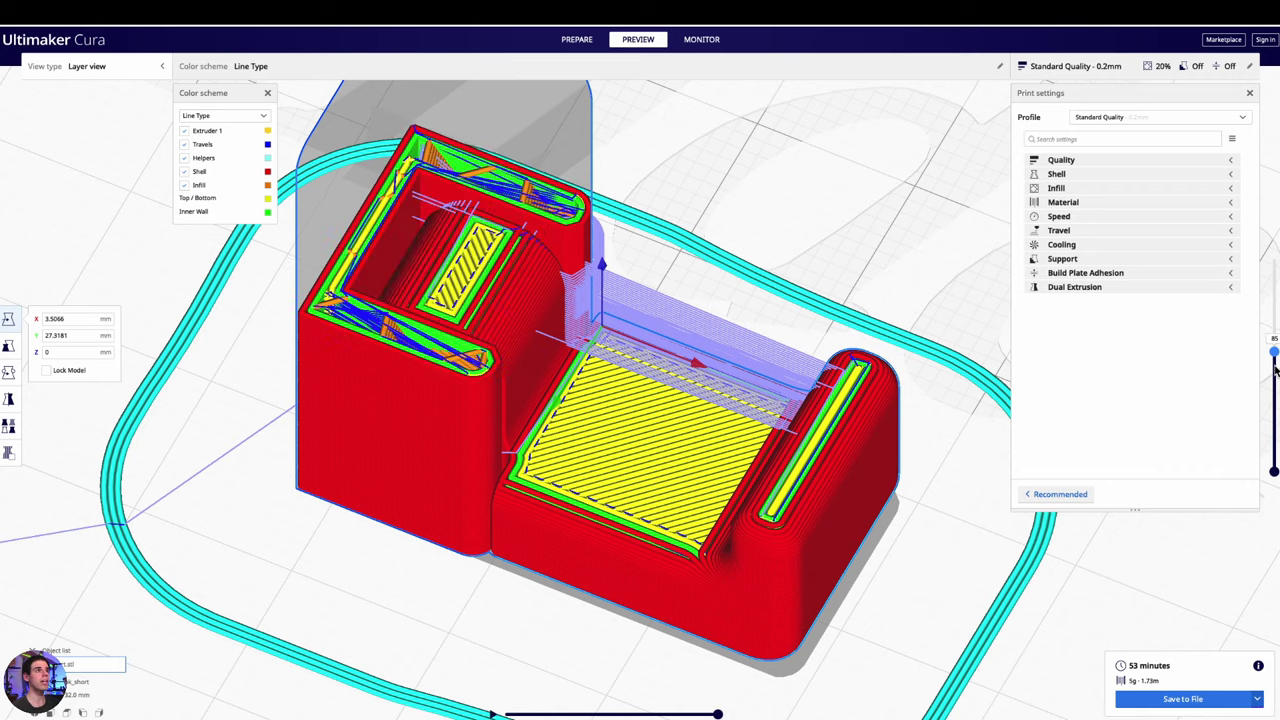
pyautogui.scroll(-7, 1275, 371)
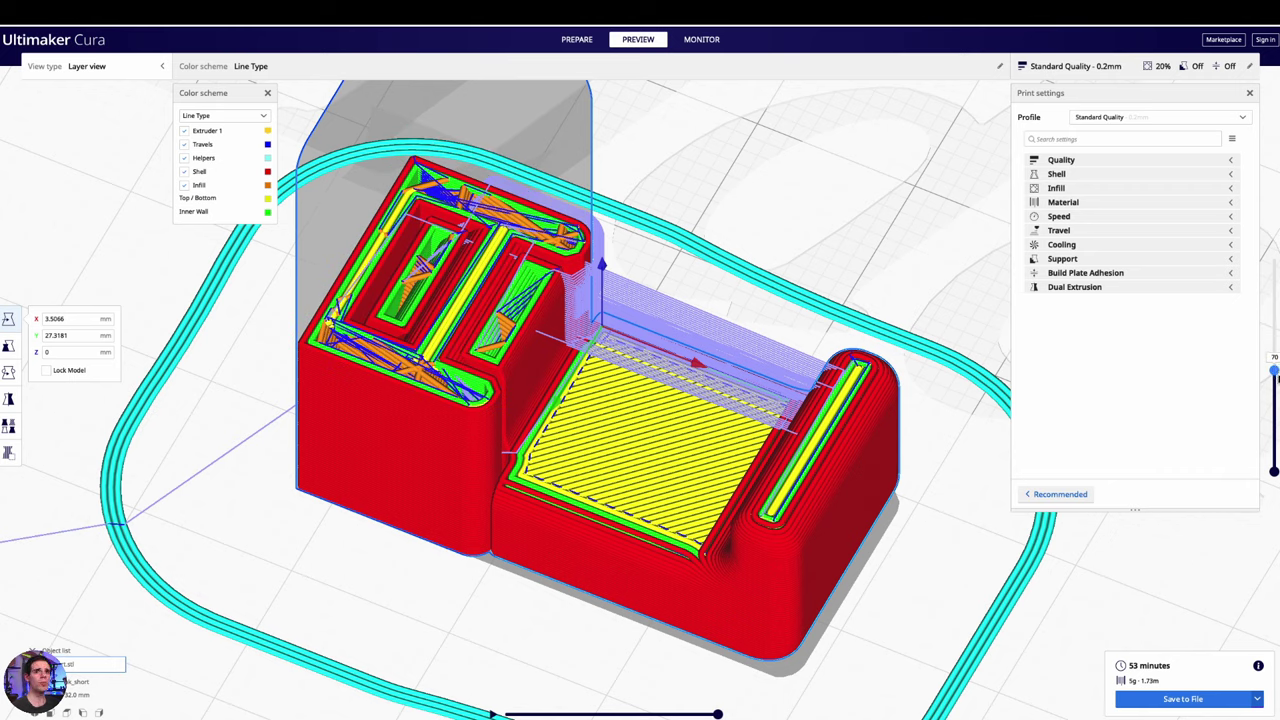
pyautogui.moveTo(1275, 380); pyautogui.dragTo(1268, 461)
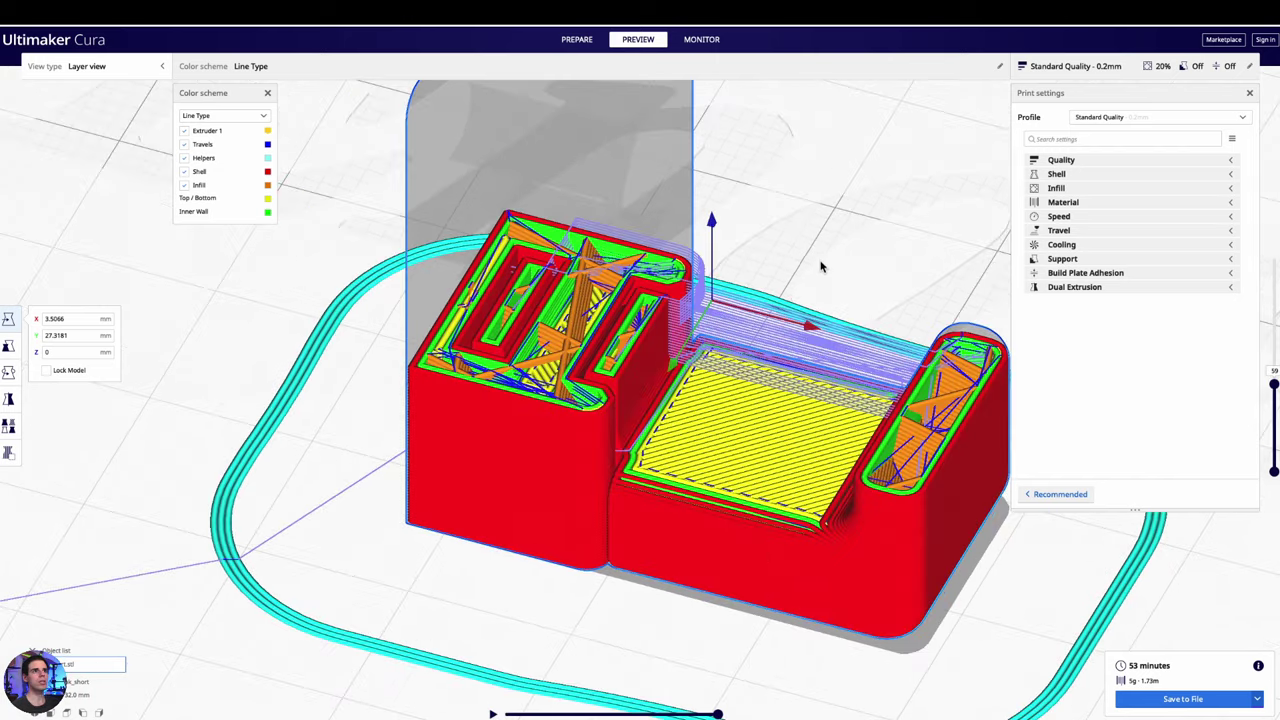
pyautogui.moveTo(820, 266); pyautogui.dragTo(849, 268, button='middle')
pyautogui.moveTo(849, 268); pyautogui.dragTo(797, 261, button='right')
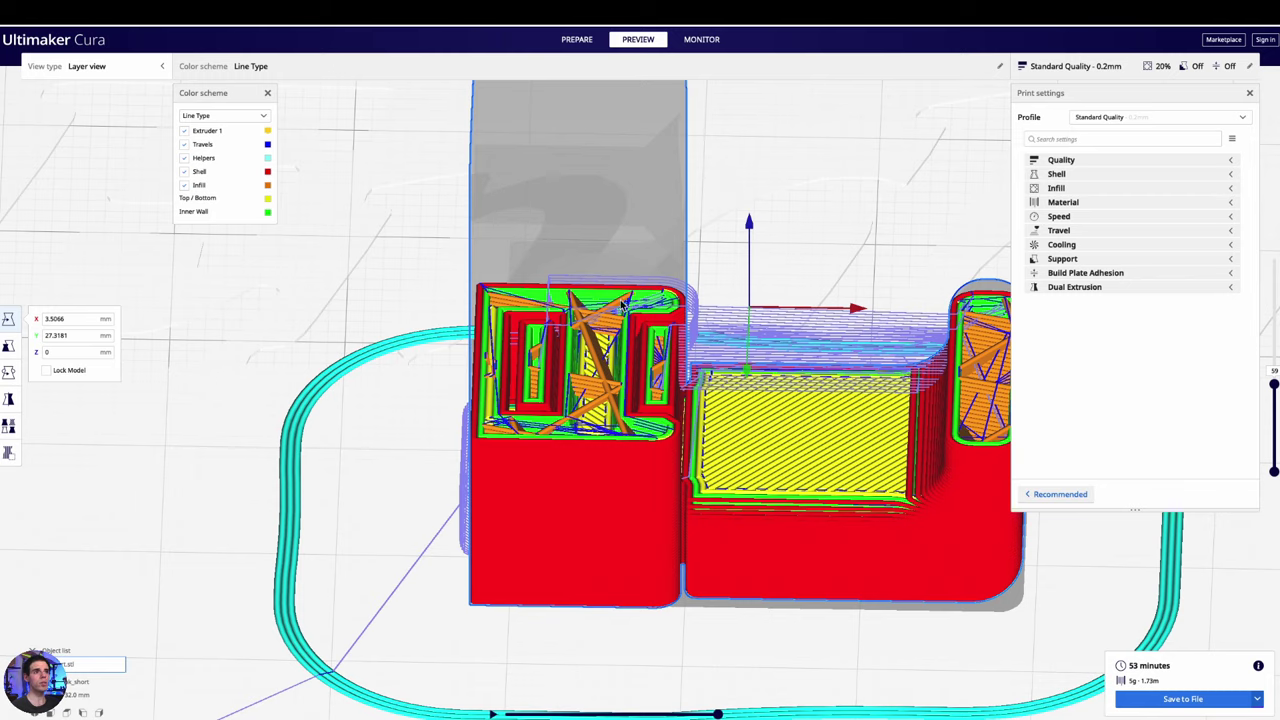
# - Expand the Quality print settings and review the Layer Height setting
pyautogui.click(1125, 162)
pyautogui.moveTo(1076, 179)
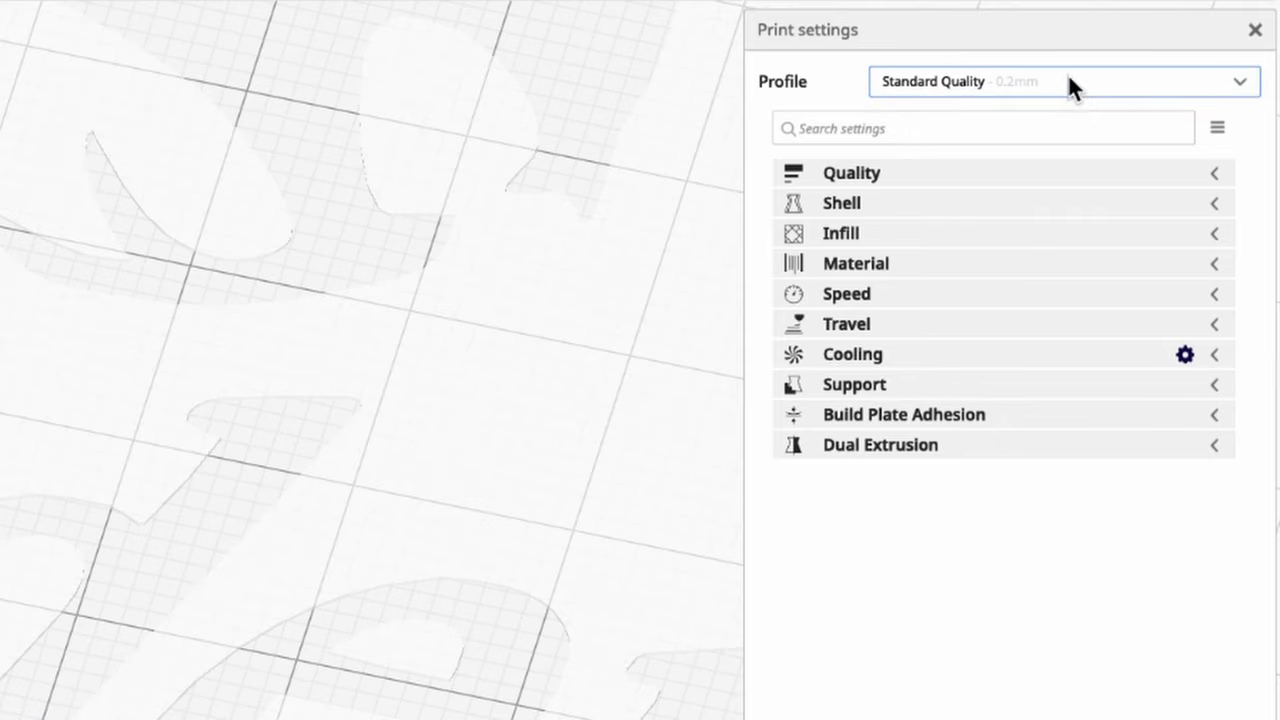
pyautogui.click(1221, 167)
pyautogui.moveTo(911, 208)
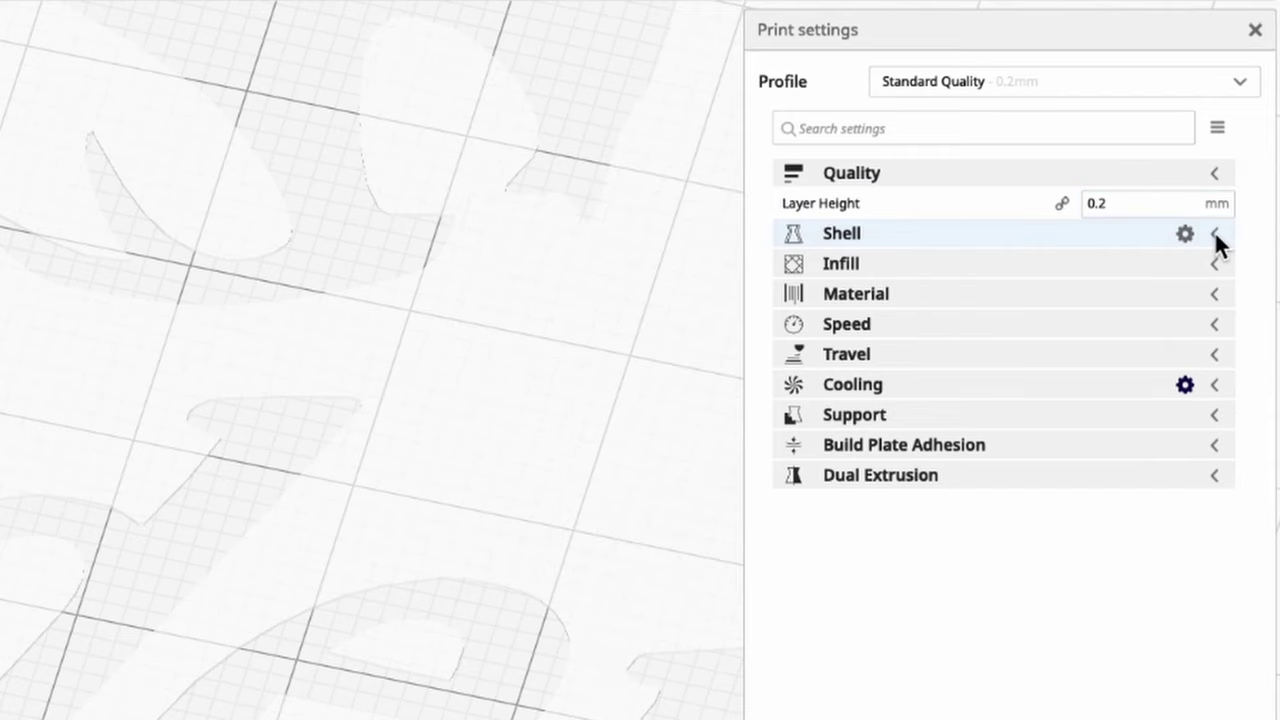
pyautogui.click(1129, 203)
pyautogui.moveTo(1013, 210)
# - Expand the Shell print settings and review the wall, top/bottom thickness and Horizontal Expansion options
pyautogui.click(1218, 231)
pyautogui.moveTo(948, 307)
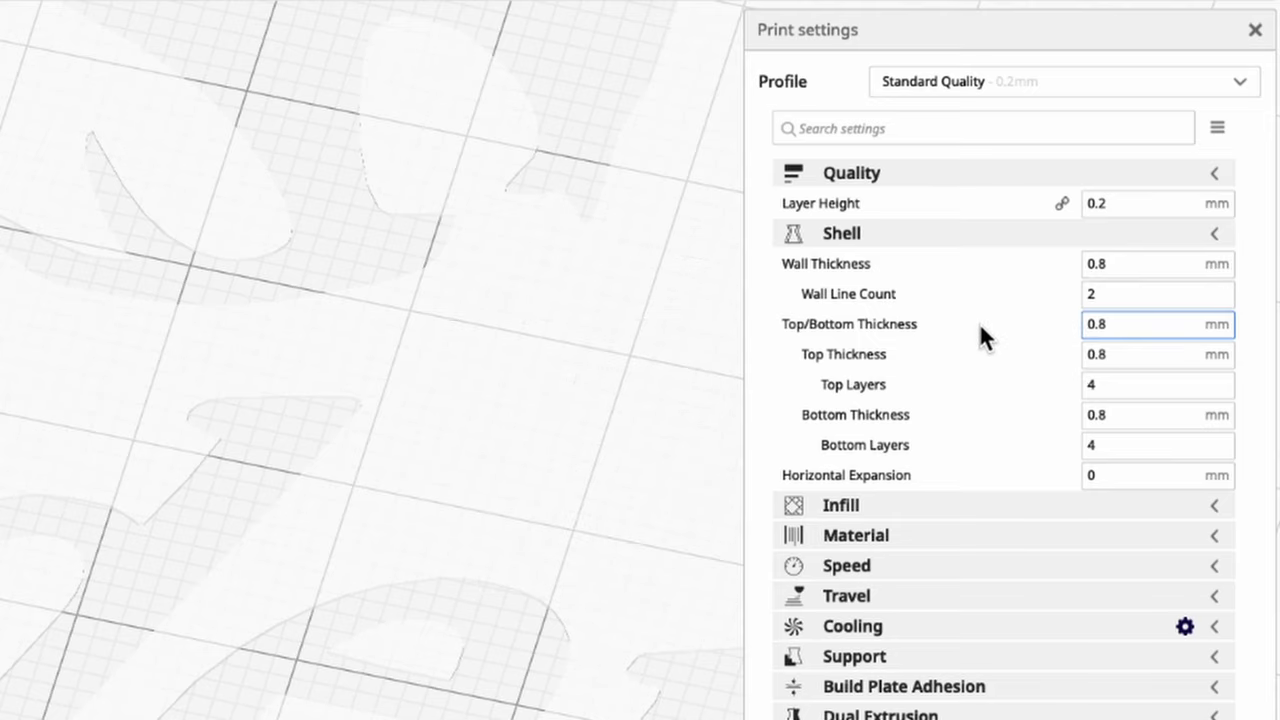
pyautogui.moveTo(852, 268)
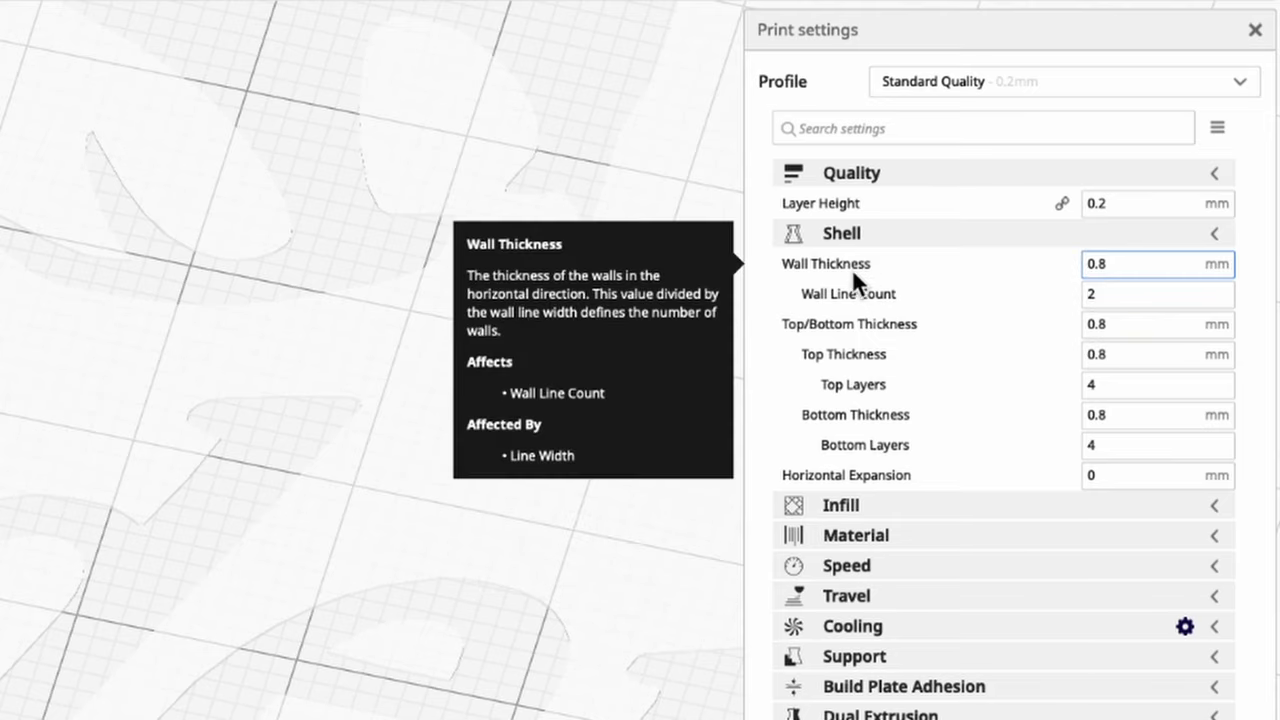
pyautogui.moveTo(865, 293)
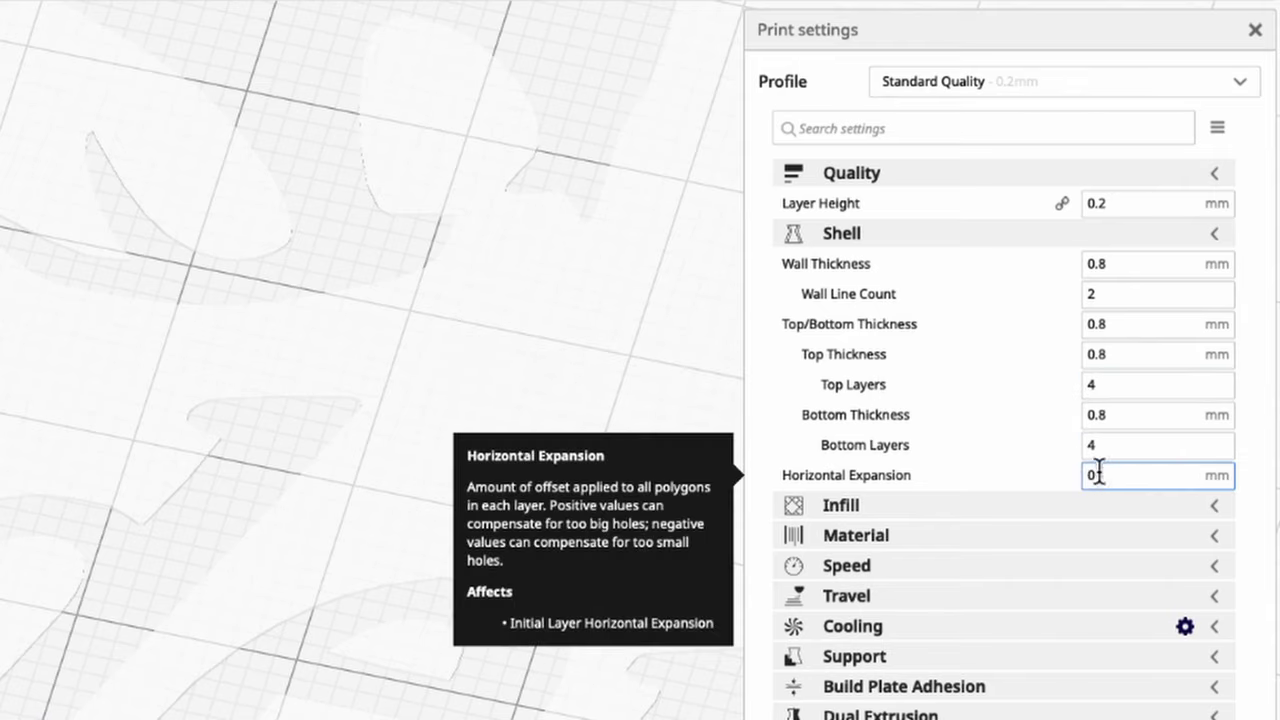
# - Expand the Infill settings and step up and down through the hook's lower preview layers to examine the Cubic infill pattern
pyautogui.click(1018, 505)
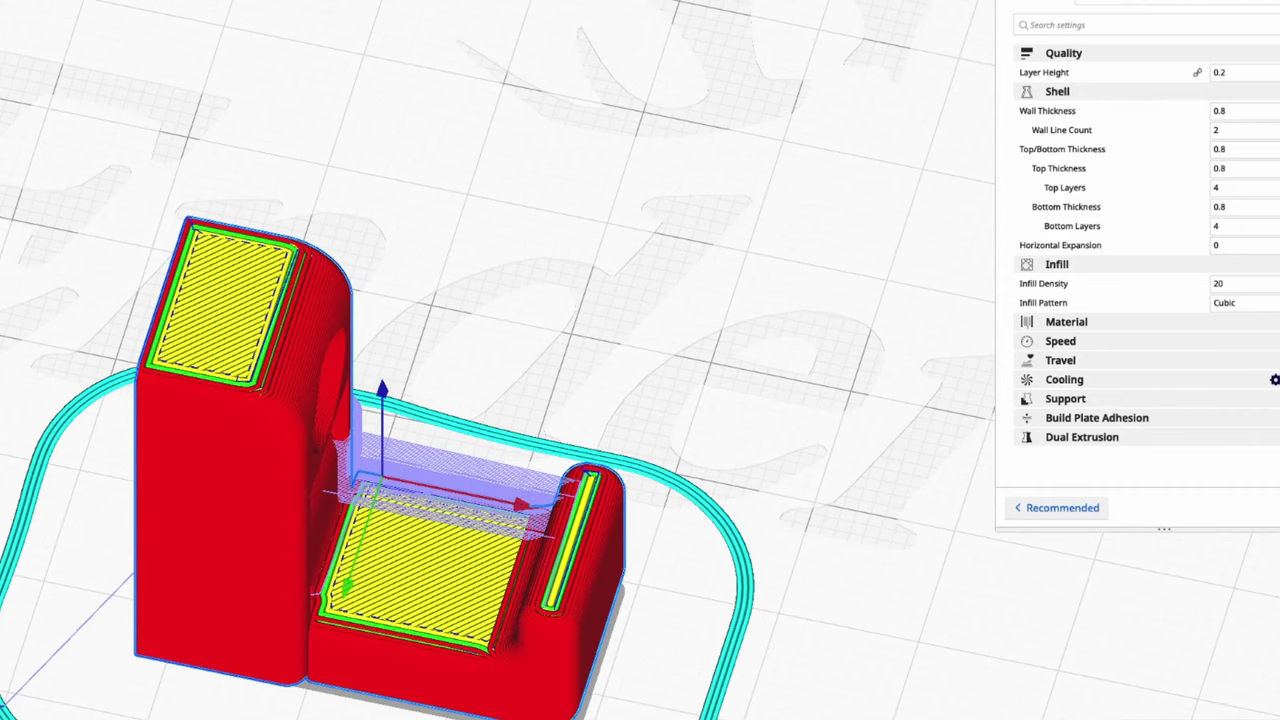
pyautogui.moveTo(452, 618); pyautogui.dragTo(465, 505, button='right')
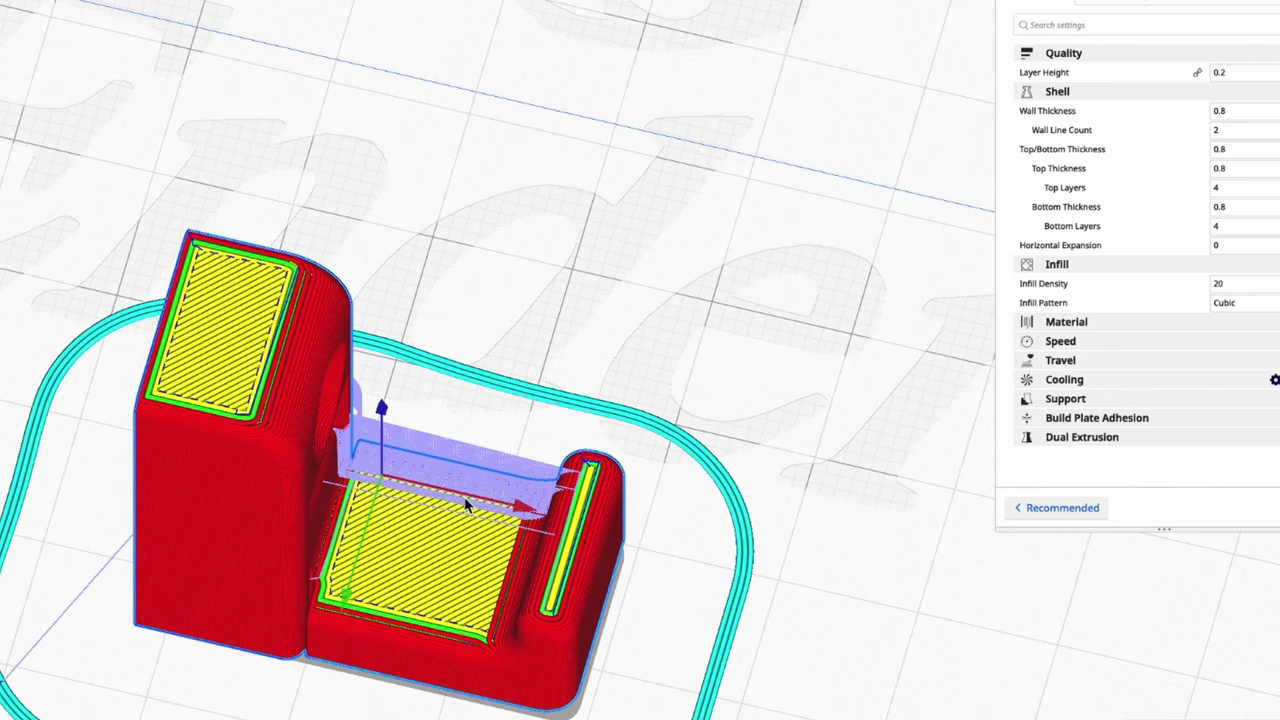
pyautogui.press('Down')
pyautogui.press('Down')
pyautogui.press('Down')
pyautogui.press('Down')
pyautogui.press('Down')
pyautogui.press('Down')
pyautogui.press('Down')
pyautogui.press('Down')
pyautogui.press('Down')
pyautogui.press('Down')
pyautogui.press('Down')
pyautogui.press('Down')
pyautogui.press('Down')
pyautogui.press('Down')
pyautogui.press('Down')
pyautogui.press('Down')
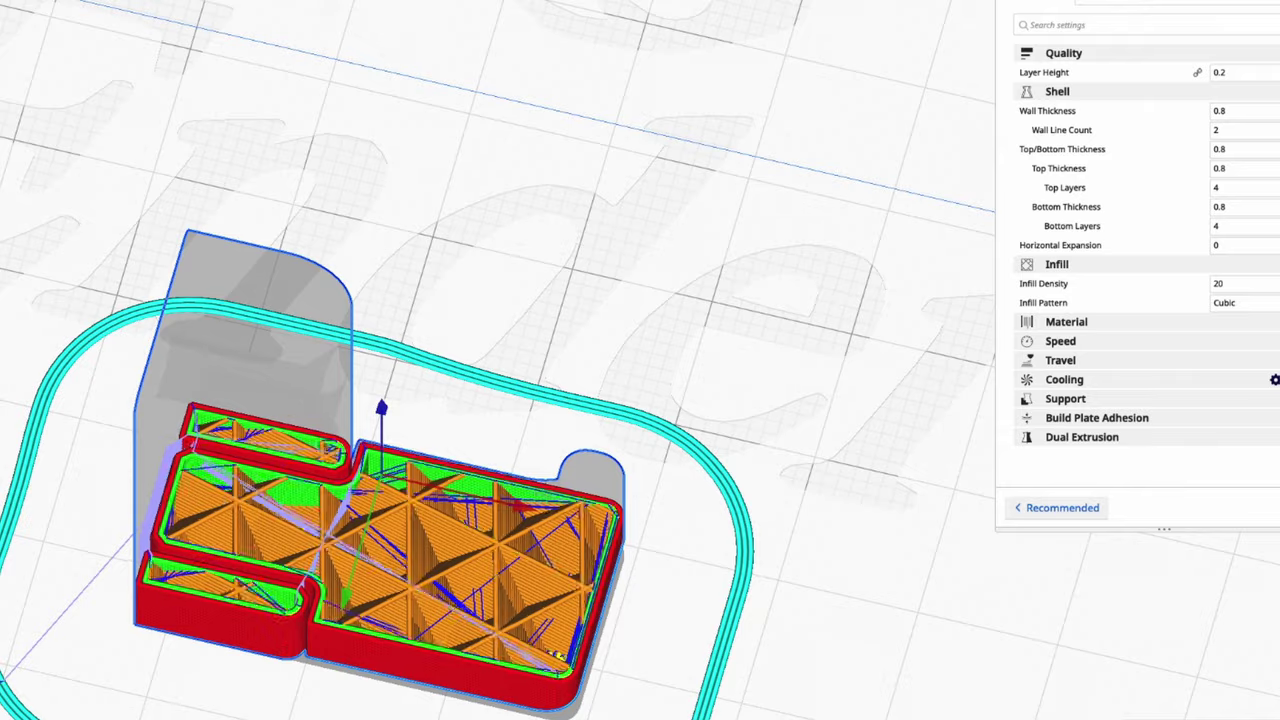
pyautogui.press('Up')
pyautogui.press('Up')
pyautogui.press('Up')
pyautogui.press('Up')
pyautogui.press('Up')
pyautogui.press('Up')
pyautogui.press('Up')
pyautogui.press('Up')
pyautogui.press('Up')
pyautogui.press('Up')
pyautogui.press('Down')
pyautogui.press('Down')
pyautogui.press('Down')
pyautogui.press('Down')
pyautogui.press('Down')
pyautogui.press('Down')
pyautogui.press('Down')
pyautogui.press('Down')
pyautogui.press('Down')
pyautogui.press('Down')
pyautogui.press('Up')
pyautogui.press('Down')
pyautogui.press('Up')
pyautogui.press('Down')
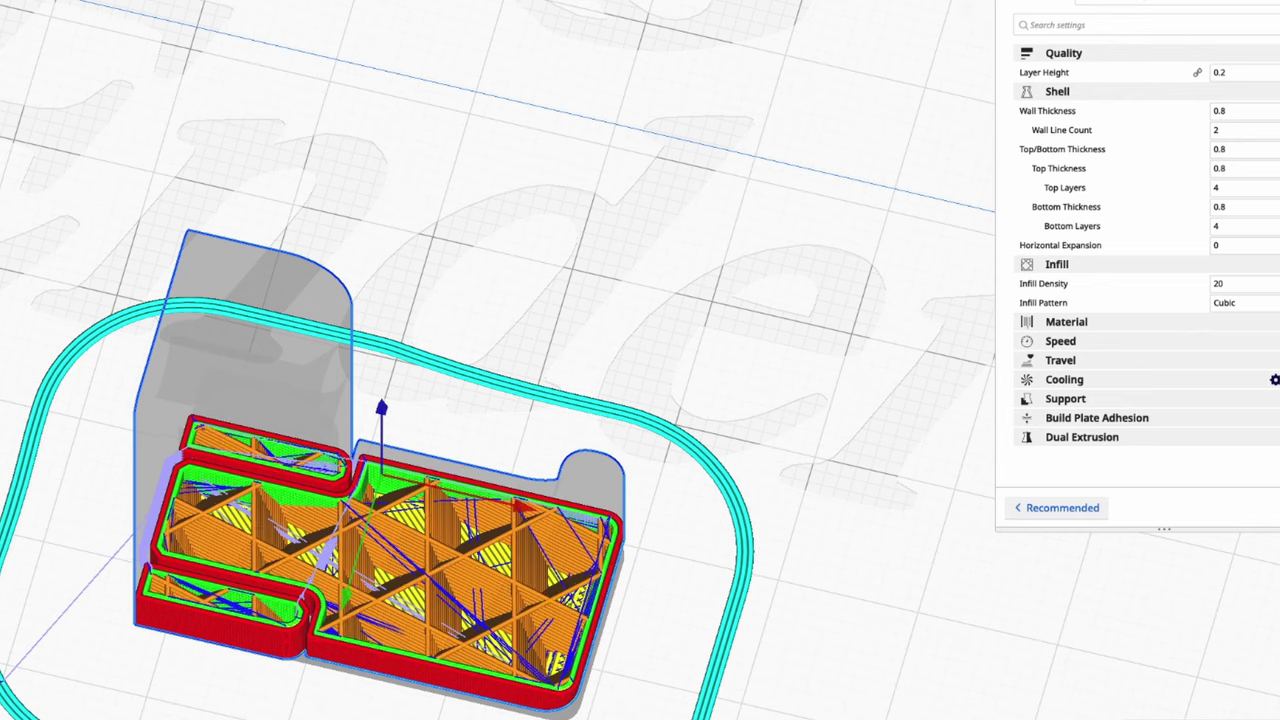
pyautogui.press('Up')
pyautogui.press('Down')
pyautogui.press('Up')
pyautogui.press('Down')
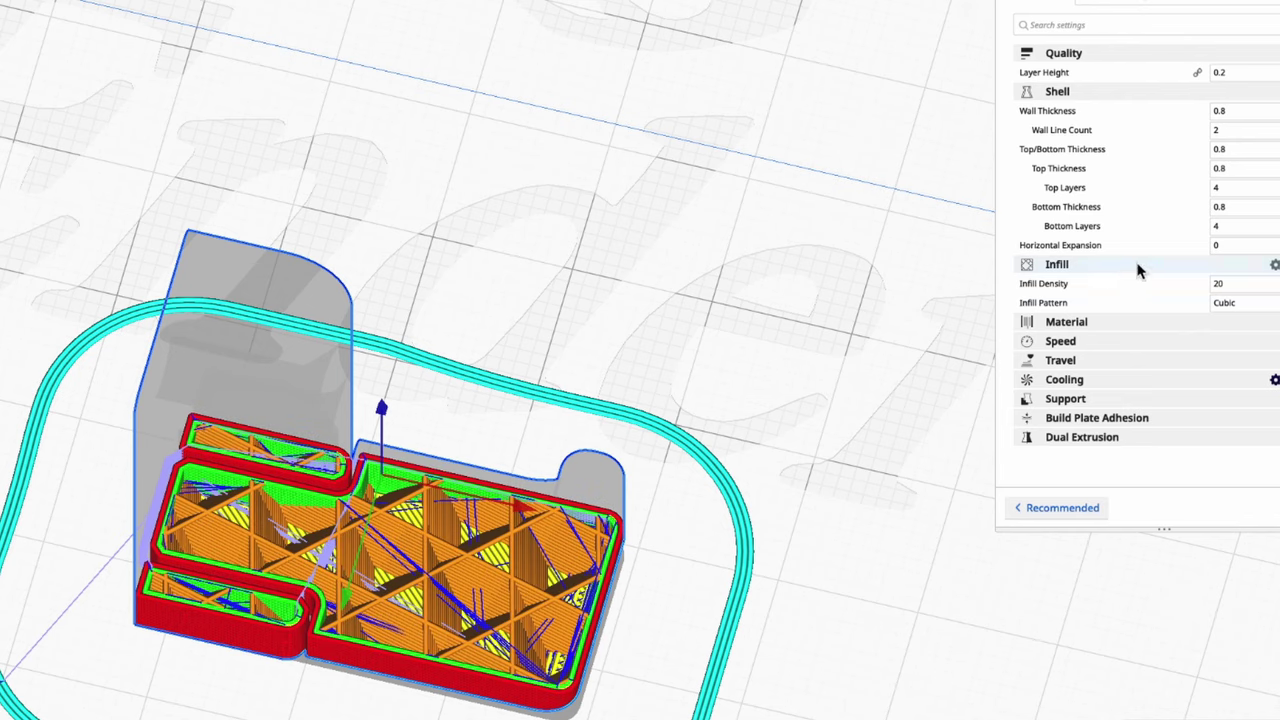
# - Expand the Material settings and set the Printing Temperature to 220 °C
pyautogui.click(1117, 324)
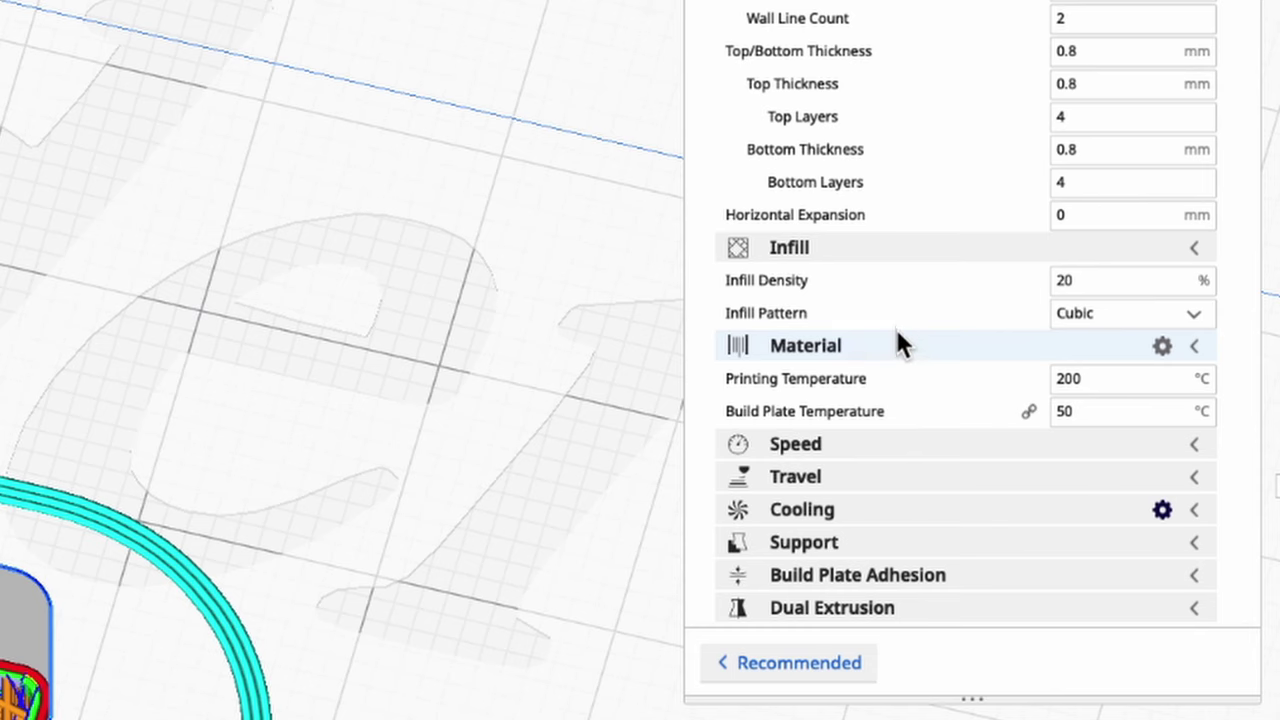
pyautogui.click(1105, 381)
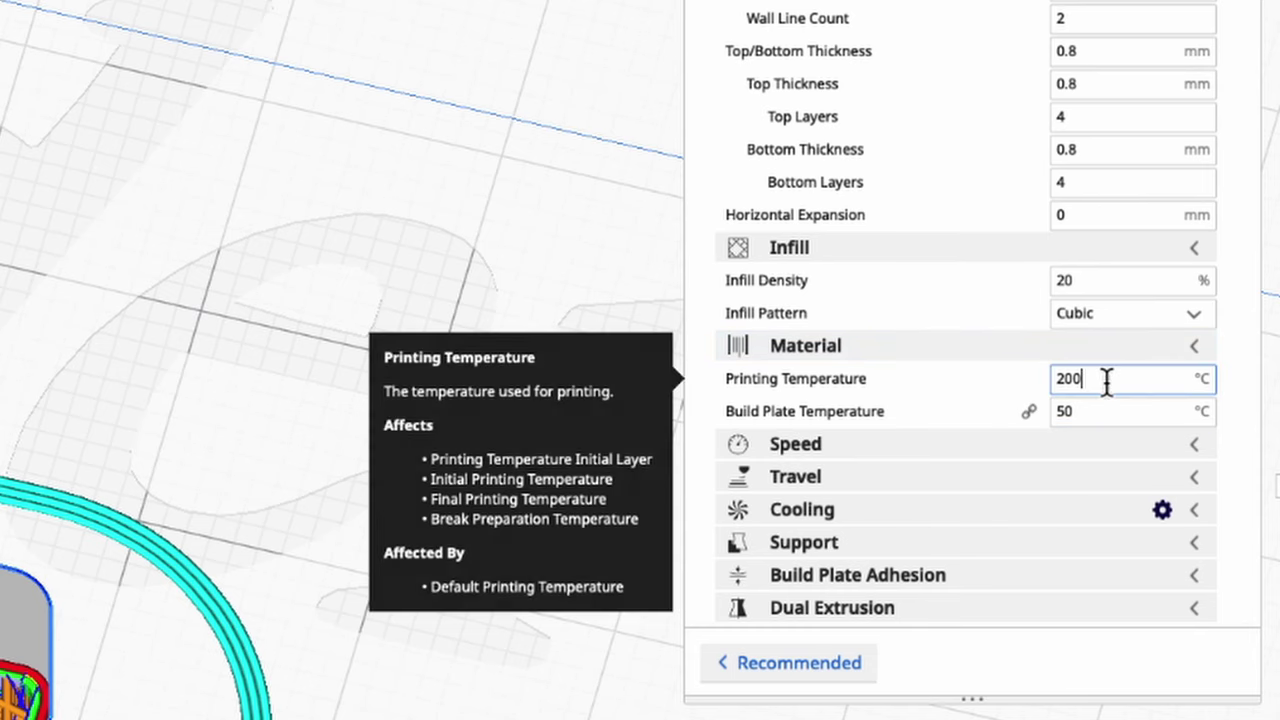
pyautogui.moveTo(1120, 386); pyautogui.dragTo(1048, 383)
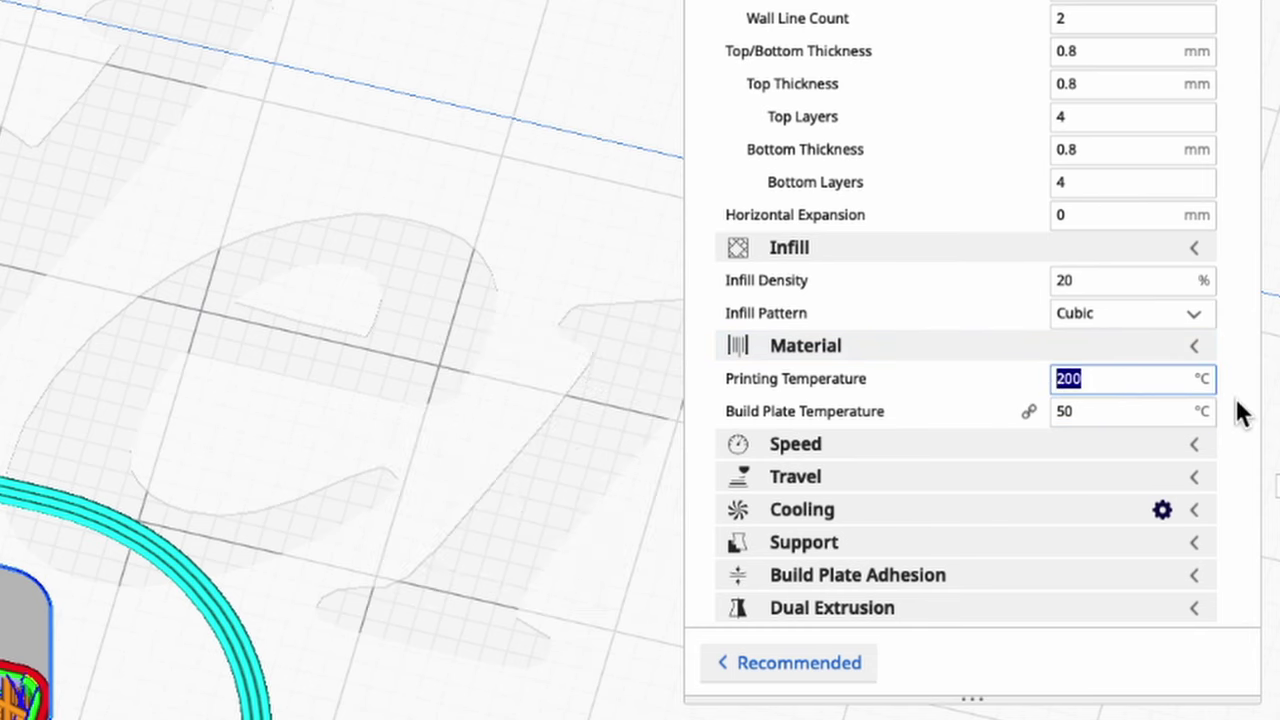
pyautogui.press('BackSpace')
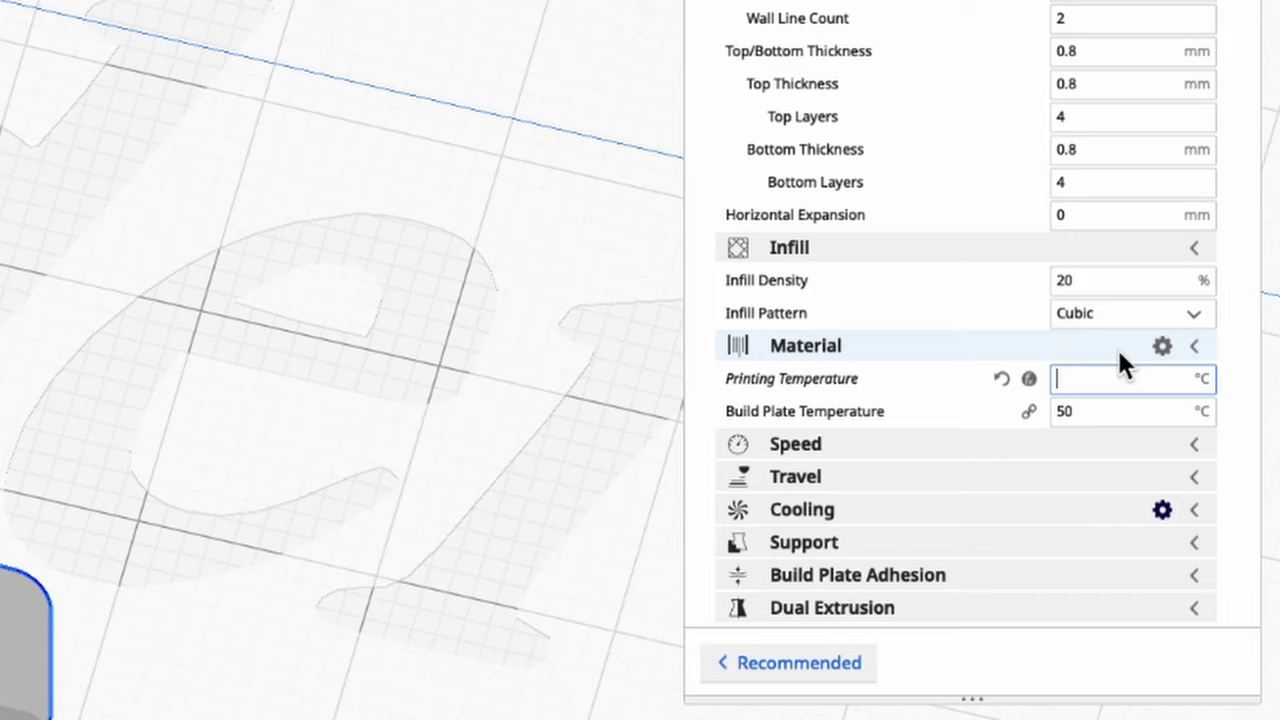
pyautogui.write('220')
# - Set the Build Plate Temperature to 60 °C, keeping the Material settings expanded
pyautogui.click(1090, 405)
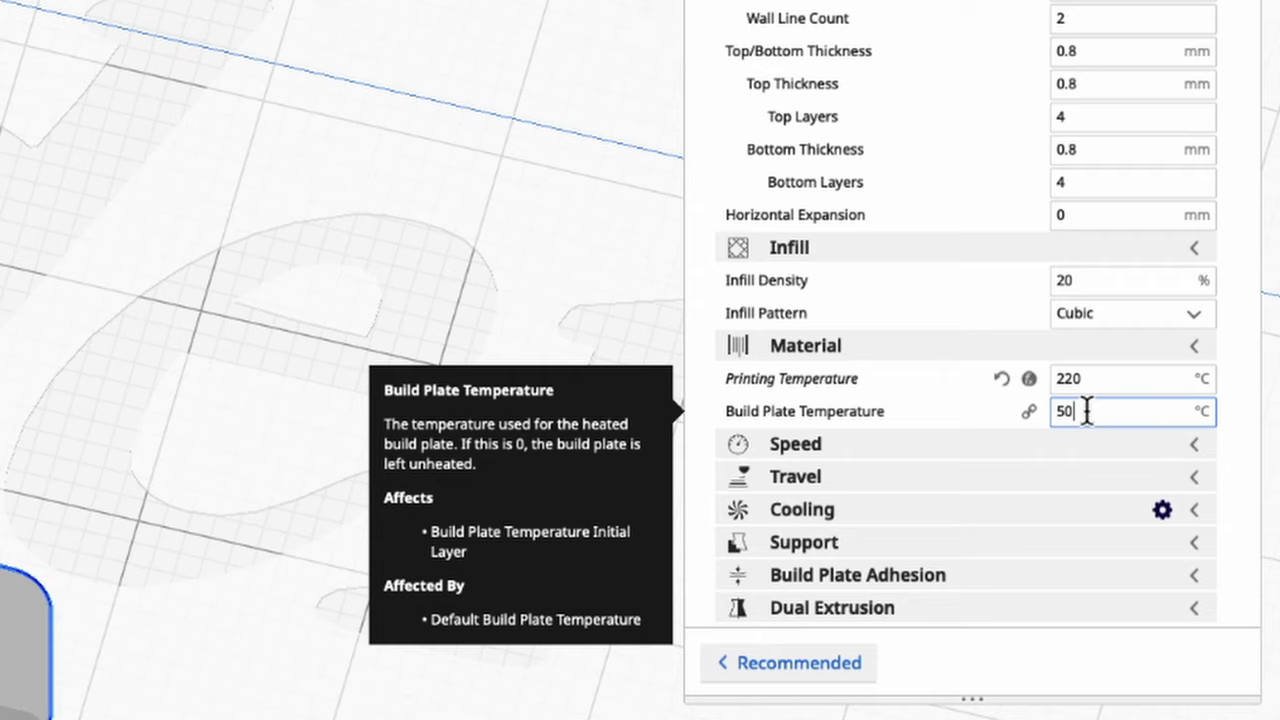
pyautogui.press('BackSpace')
pyautogui.press('BackSpace')
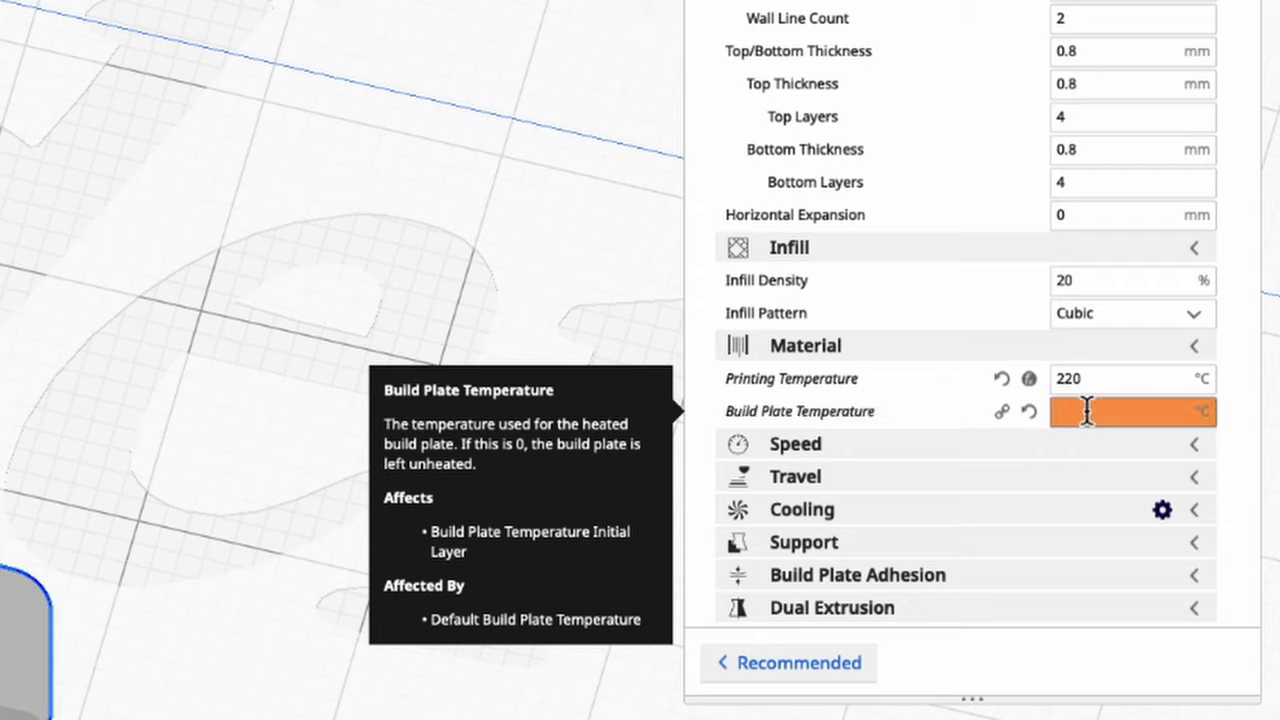
pyautogui.write('60')
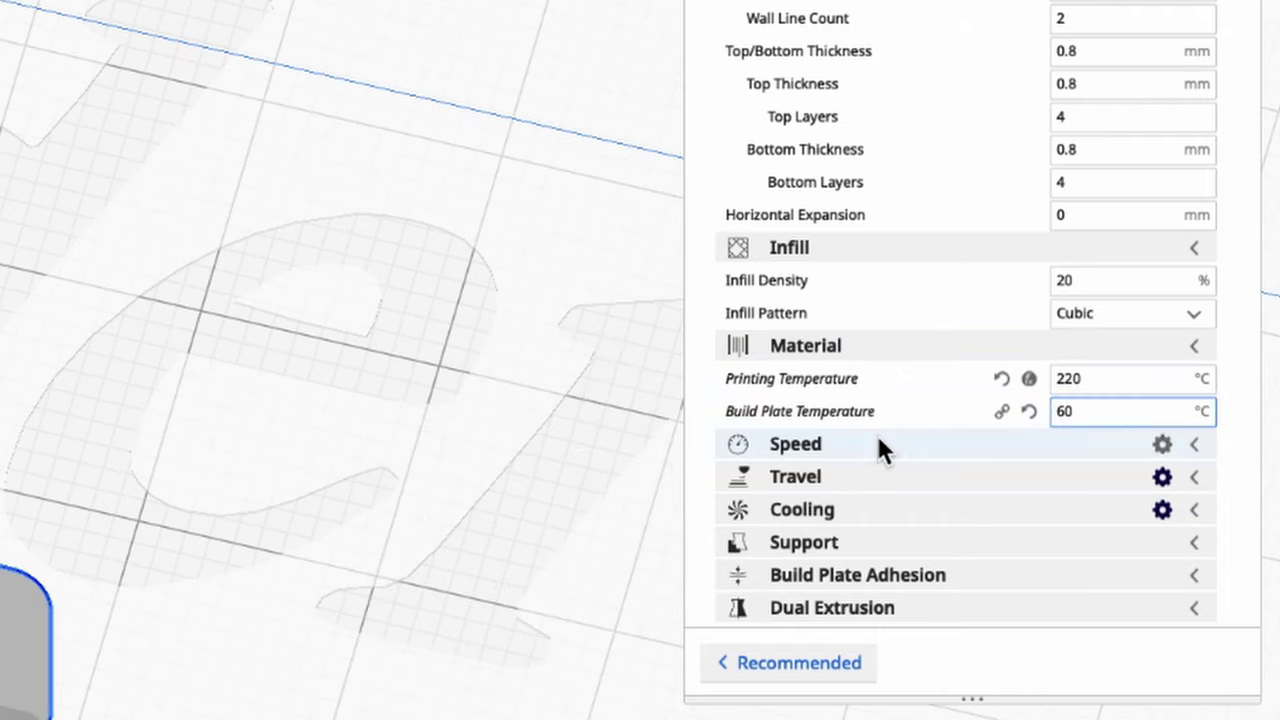
pyautogui.click(866, 348)
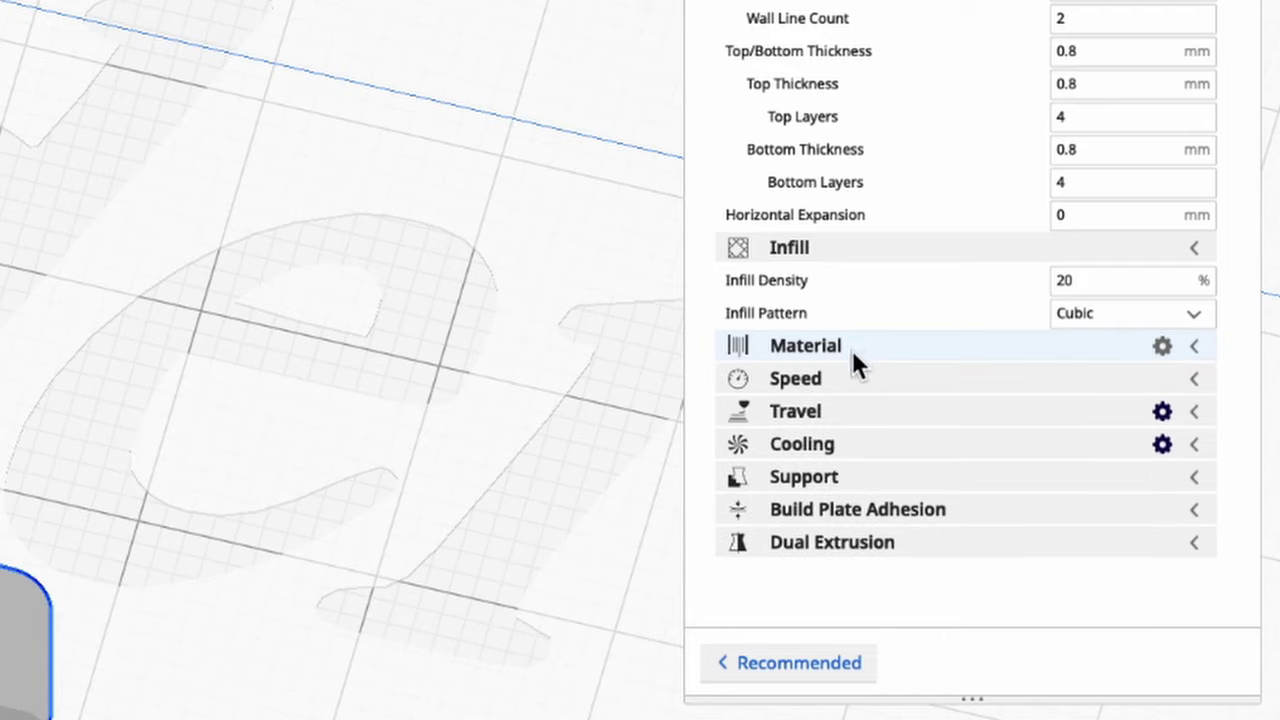
pyautogui.click(846, 343)
pyautogui.click(845, 338)
pyautogui.click(845, 338)
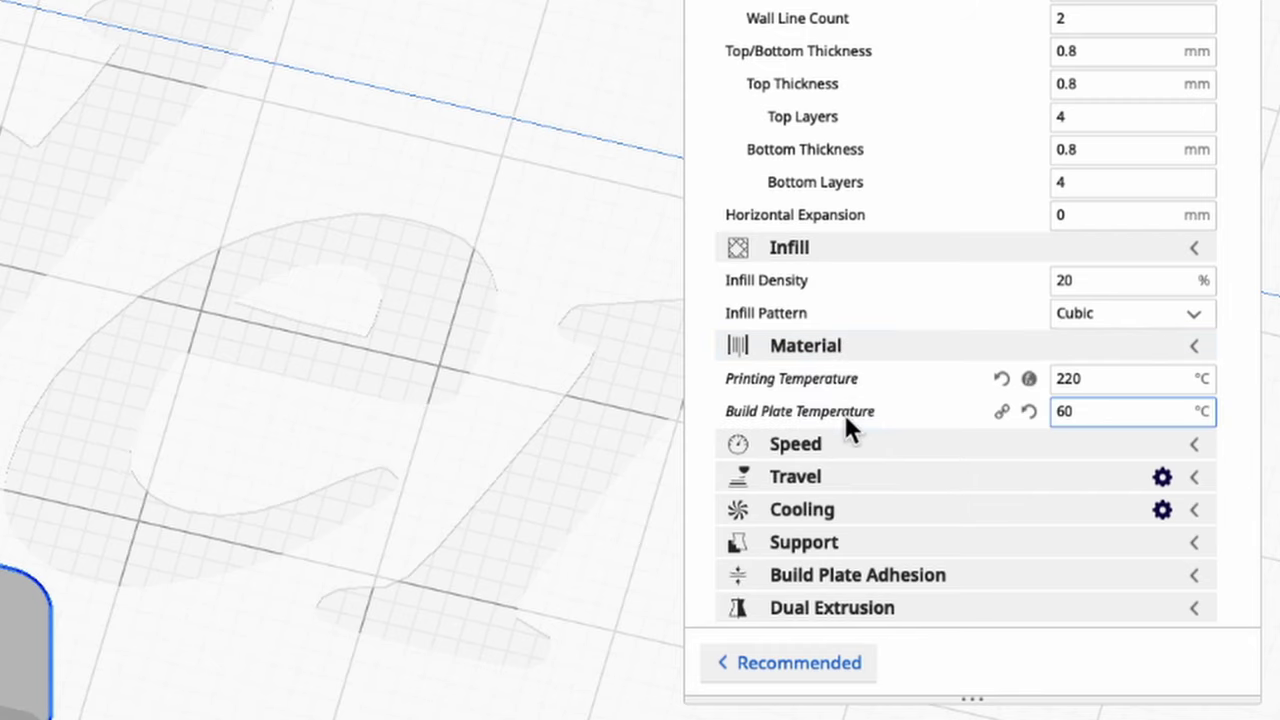
# - Expand the Speed and Travel settings and review the Print Speed, Enable Retraction and Z Hop When Retracted options
pyautogui.click(843, 444)
pyautogui.scroll(-1, 885, 332)
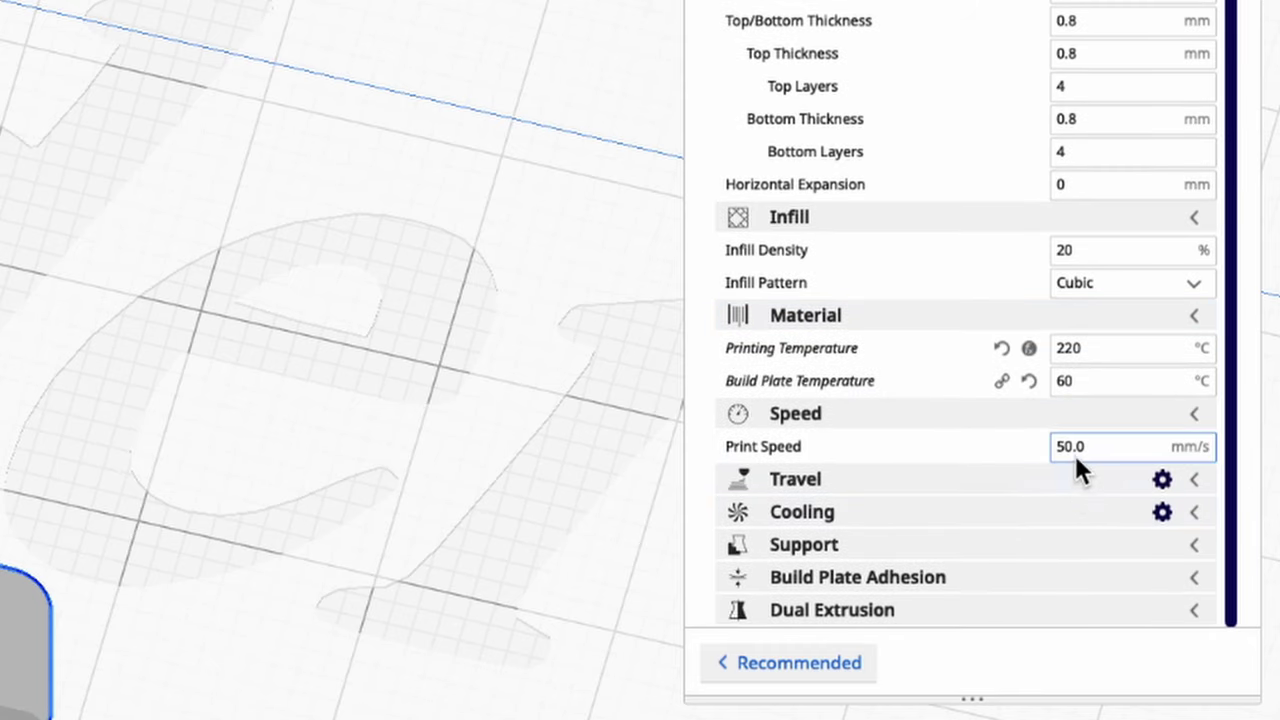
pyautogui.moveTo(1076, 468)
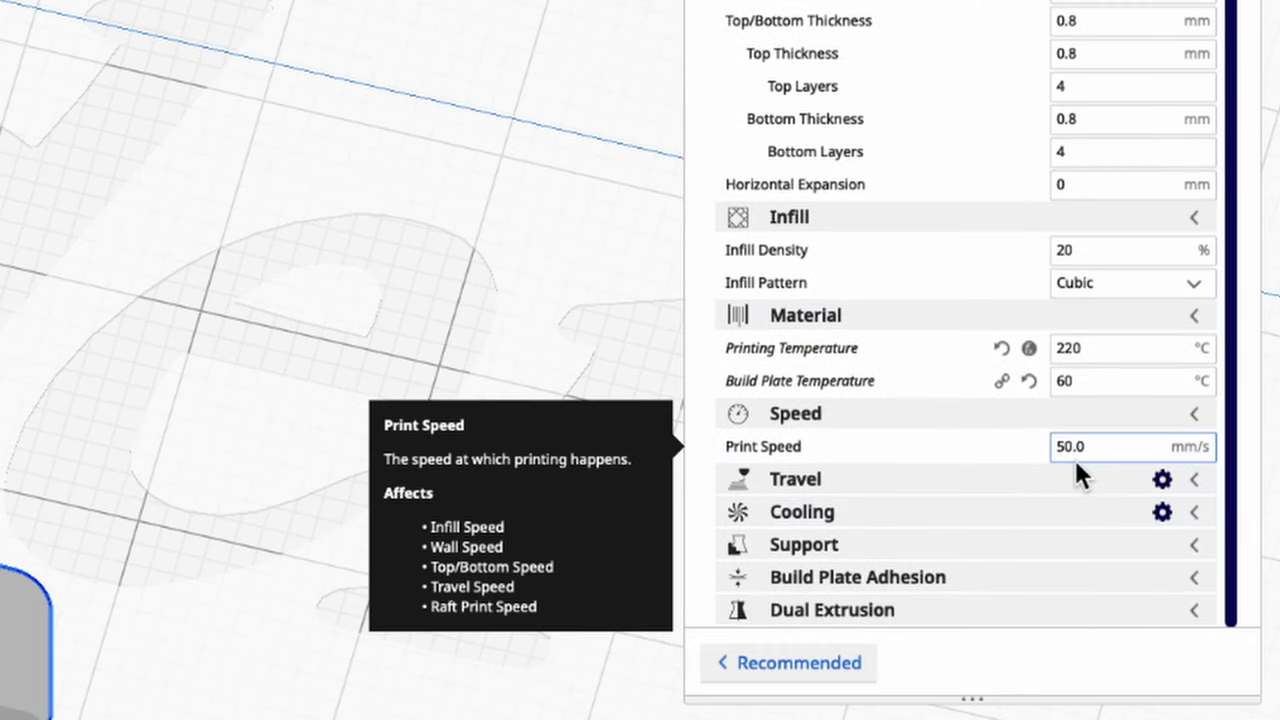
pyautogui.click(856, 479)
pyautogui.scroll(-2, 940, 370)
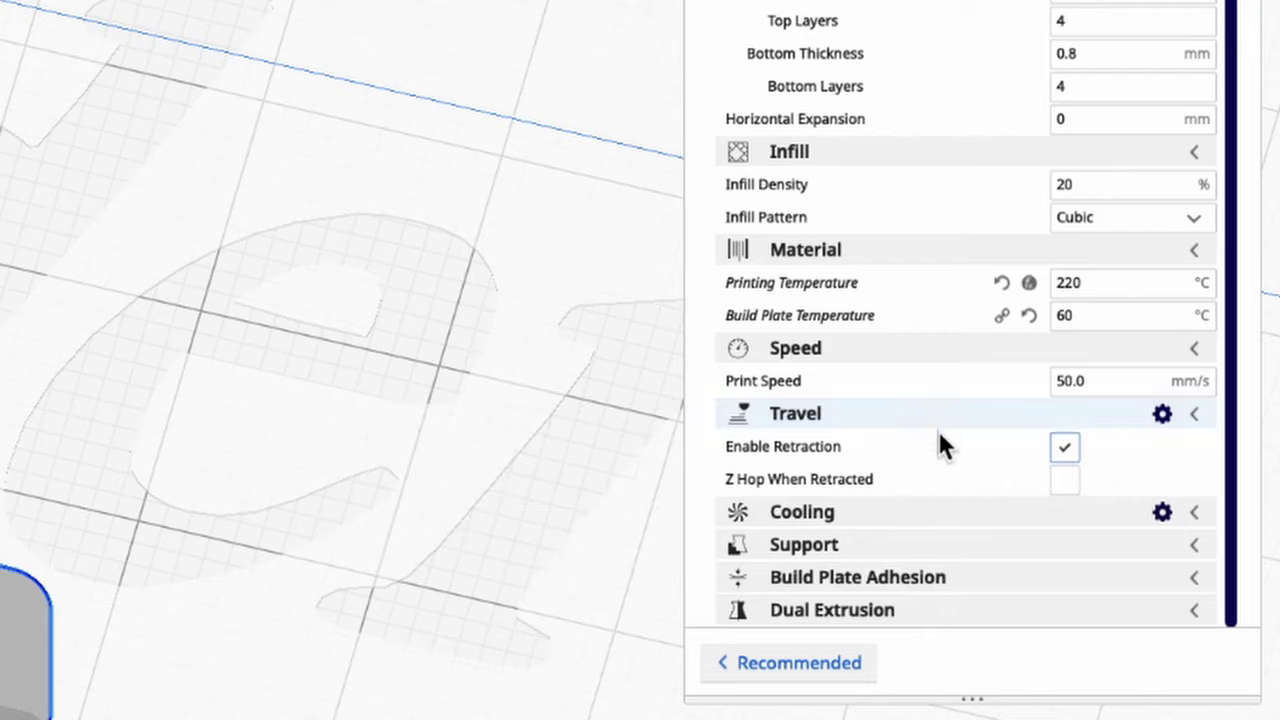
pyautogui.moveTo(947, 460)
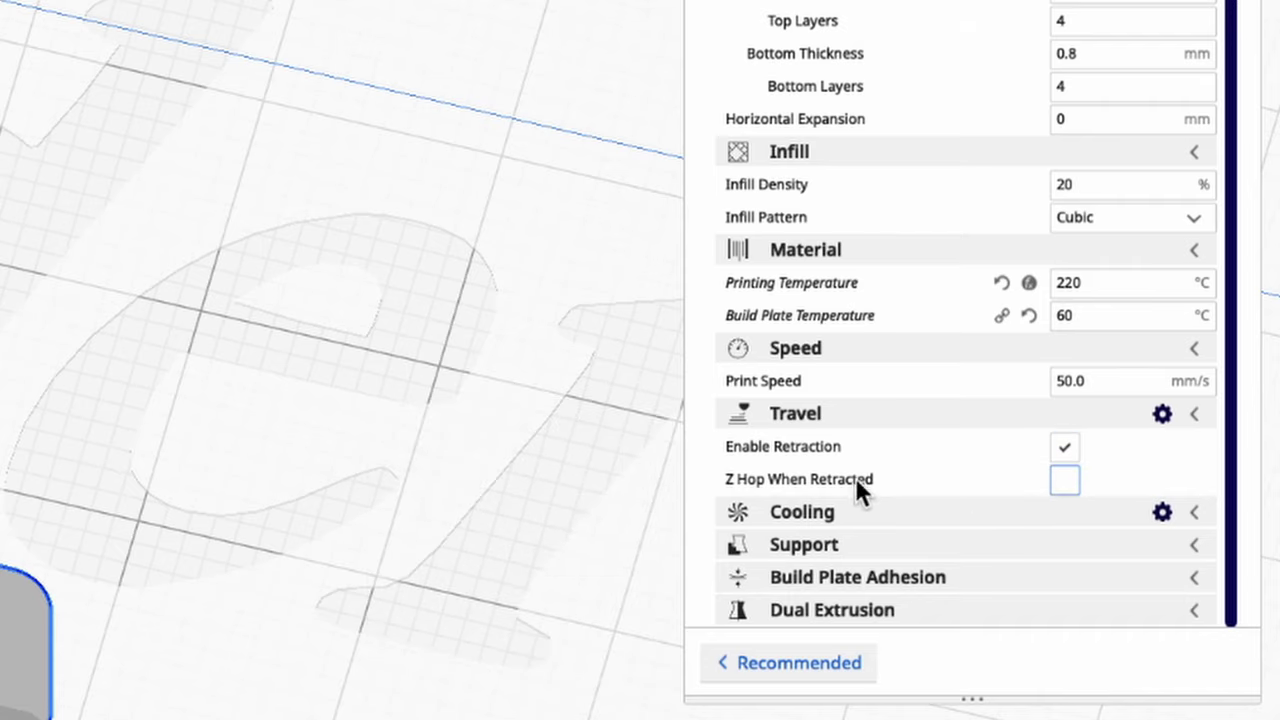
pyautogui.moveTo(862, 478)
# - Expand the Cooling settings and review the Enable Print Cooling and Fan Speed options
pyautogui.click(848, 510)
pyautogui.scroll(-1, 1003, 414)
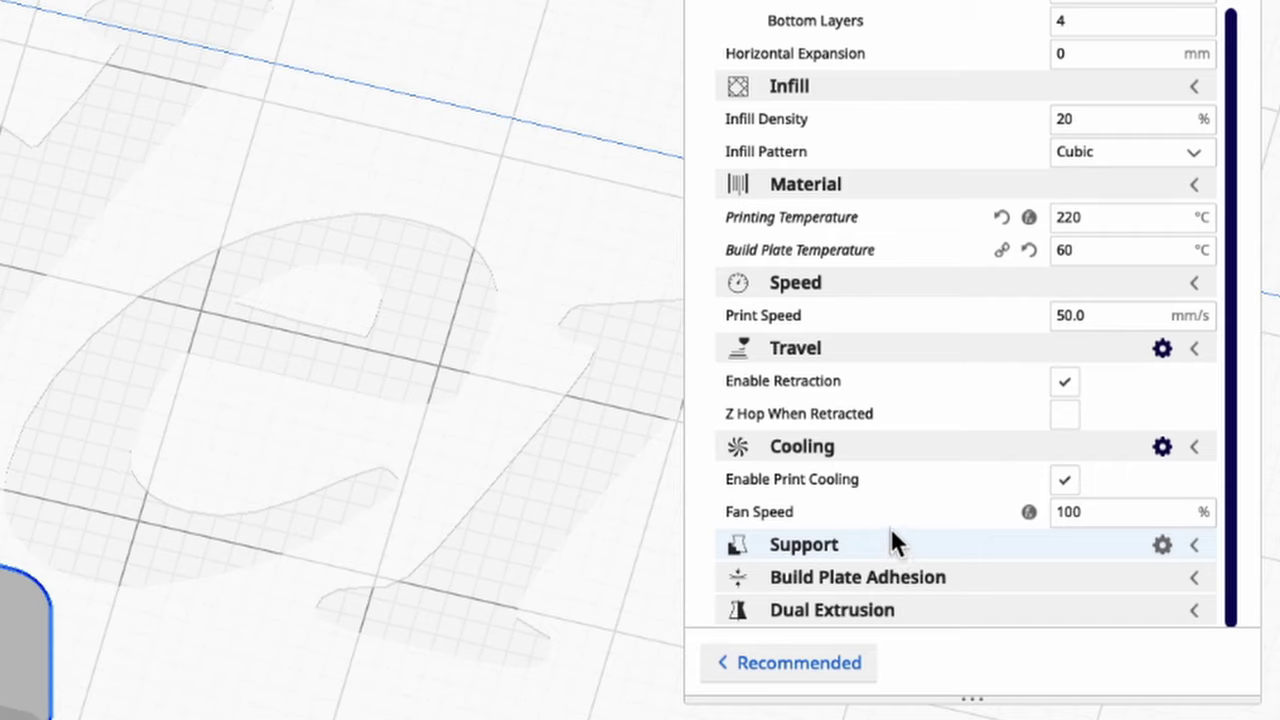
pyautogui.moveTo(913, 490)
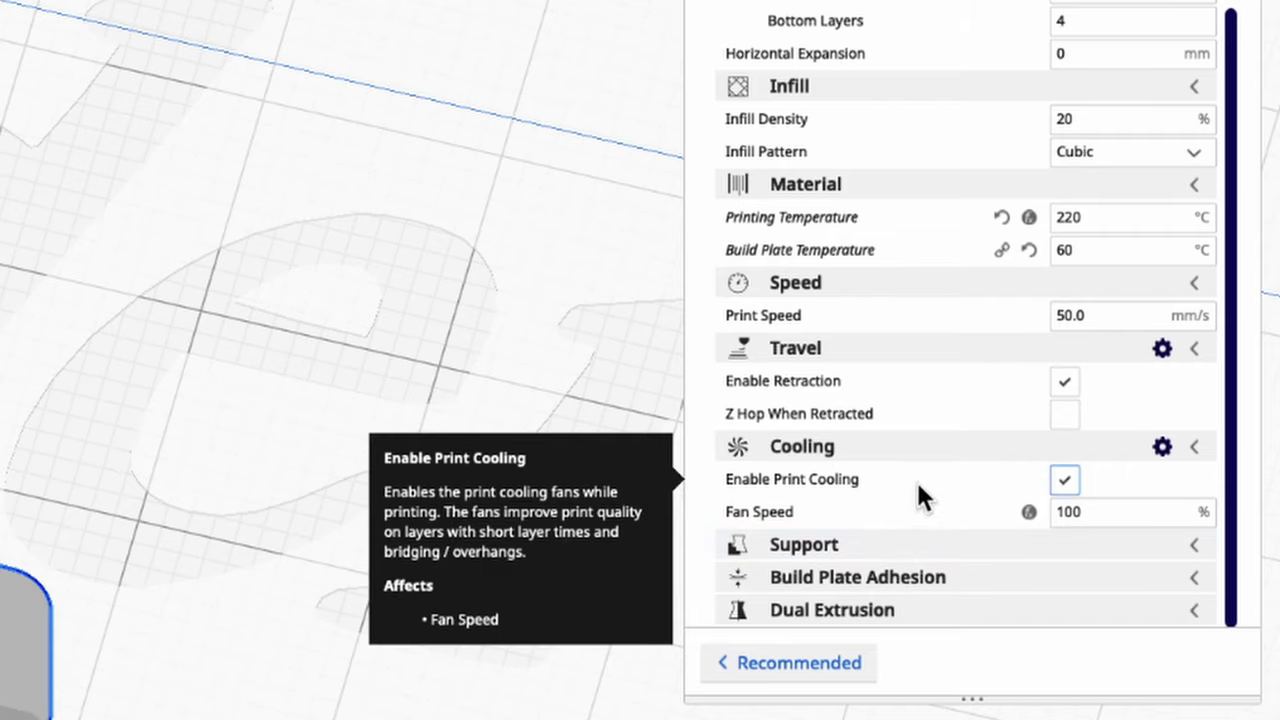